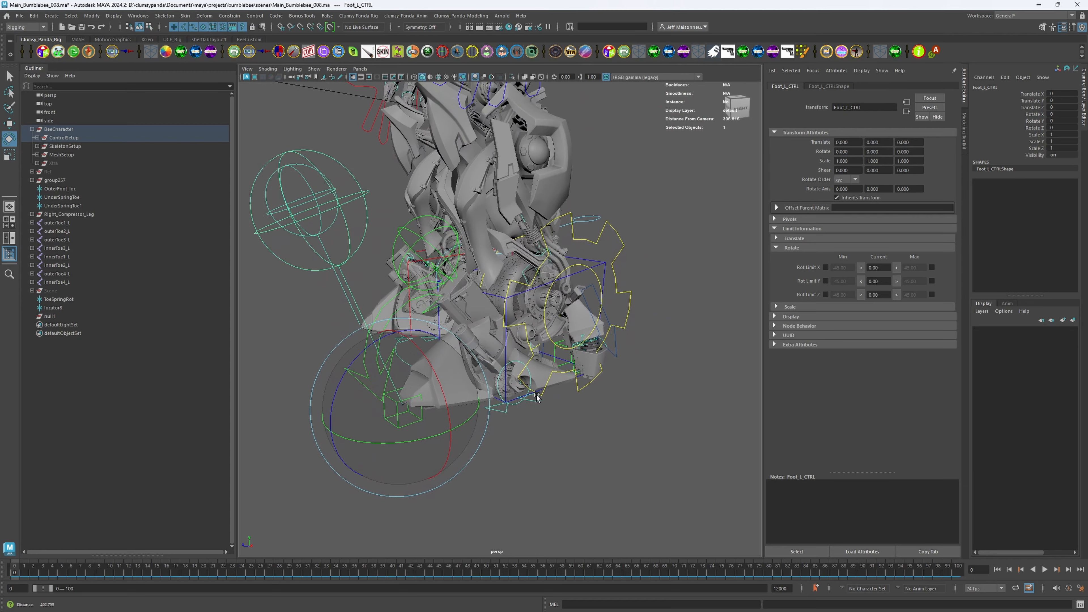
Step: Test the IKLeg_L control by moving the left foot, and undo the movement
key(w)
click(605, 270)
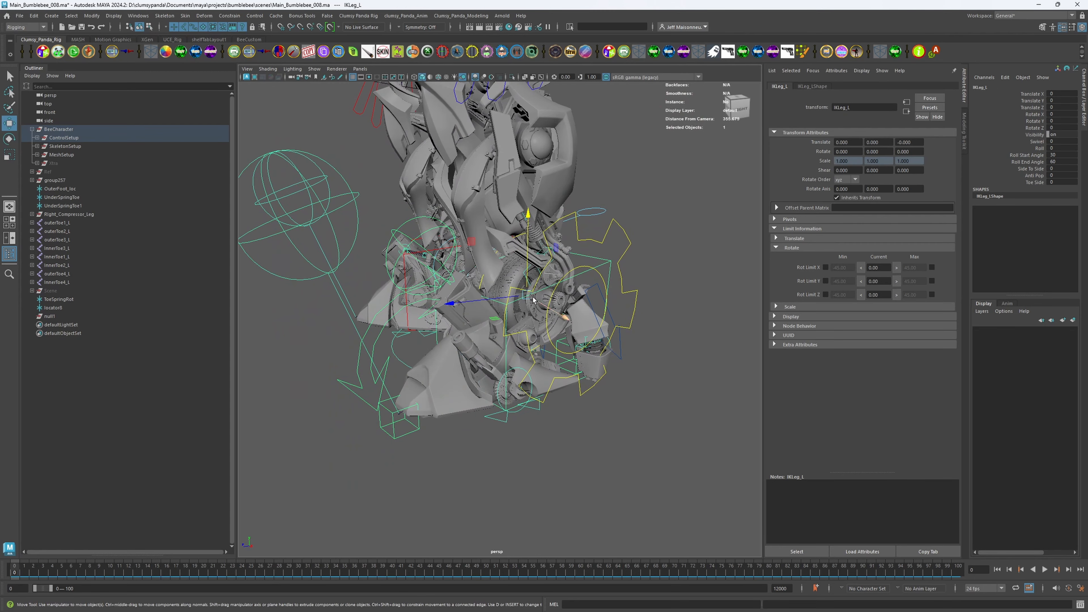
drag(532, 297, 439, 260)
key(ctrl+z)
key(ctrl+z)
key(ctrl+z)
key(ctrl+z)
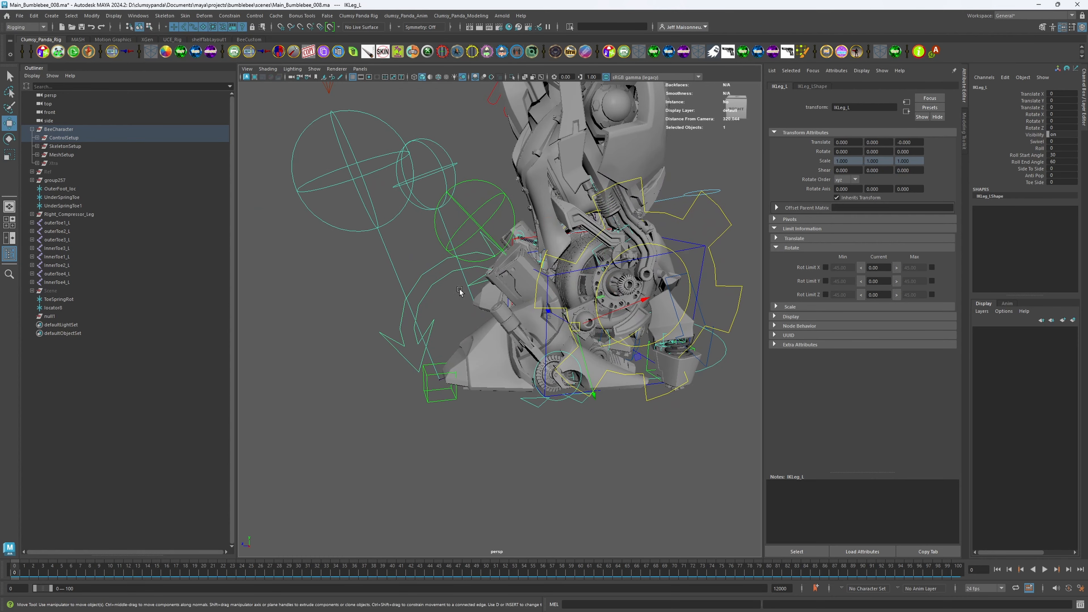
Step: Test-rotate the left foot's toe control and its RollToes_L and RollToesEnd_L roll controls
alt+right_drag(459, 291, 430, 286)
click(546, 310)
alt+middle_drag(547, 309, 535, 314)
key(e)
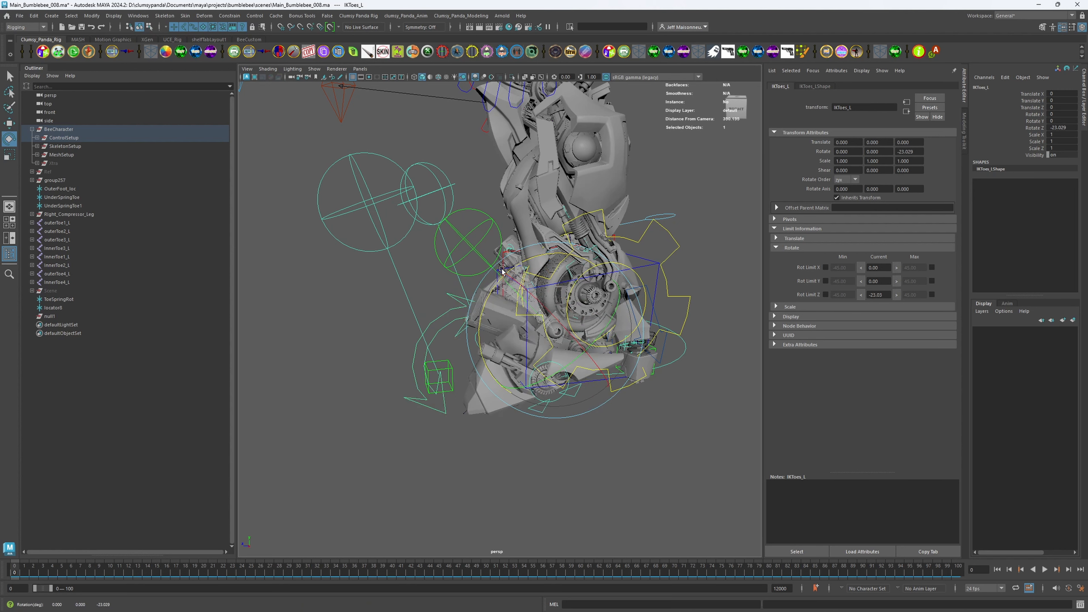
drag(472, 188, 483, 234)
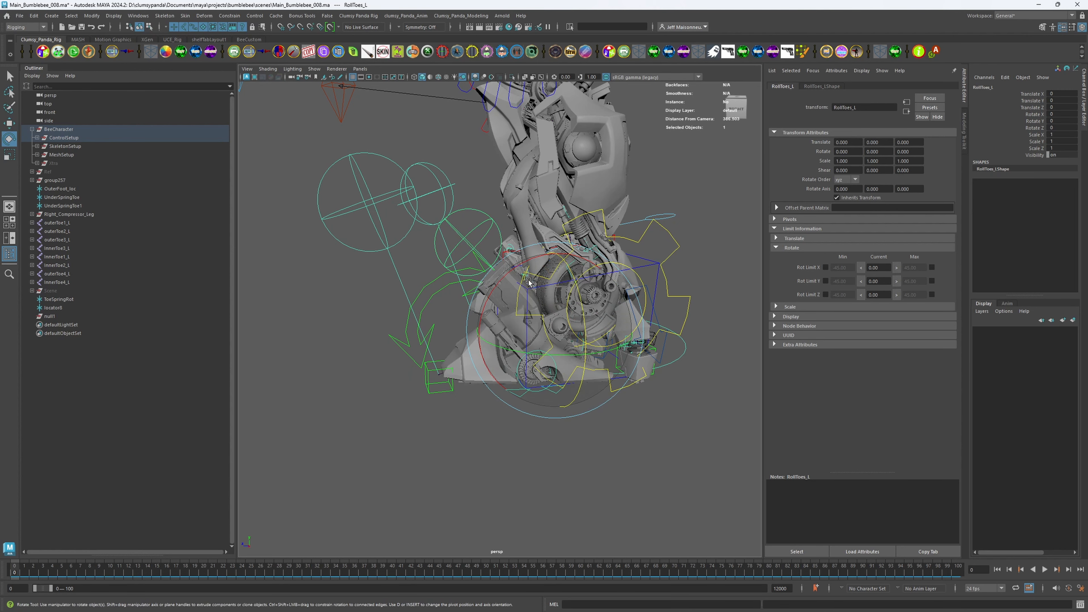
drag(593, 263, 568, 301)
key(ctrl+z)
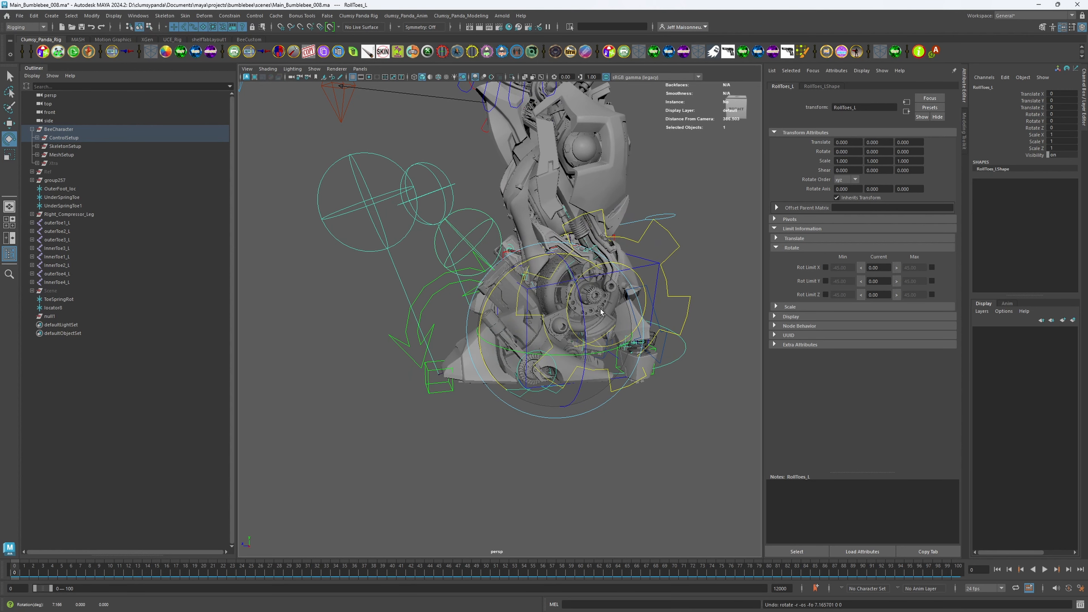
click(430, 388)
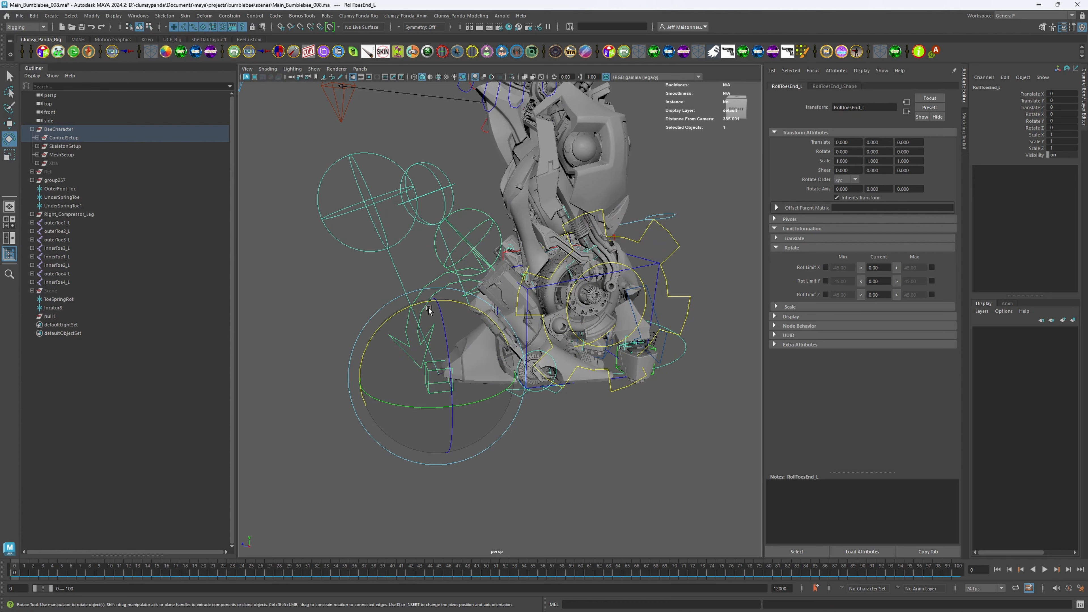
drag(424, 305, 376, 323)
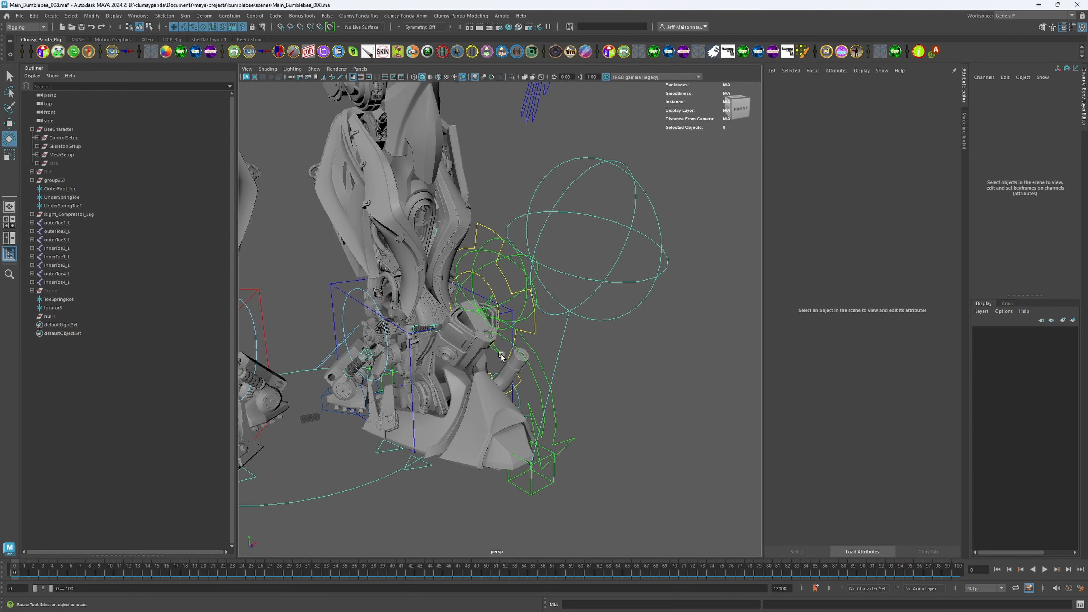
Step: Select Foot_L_CTRL and place the Node Editor clear of the left leg
click(624, 225)
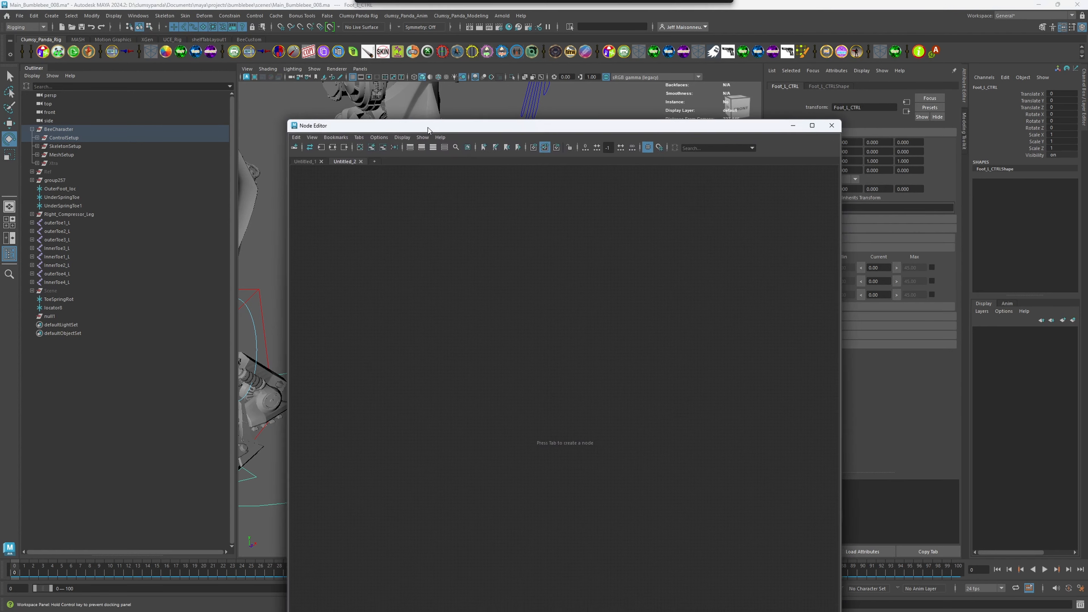
drag(302, 124, 575, 287)
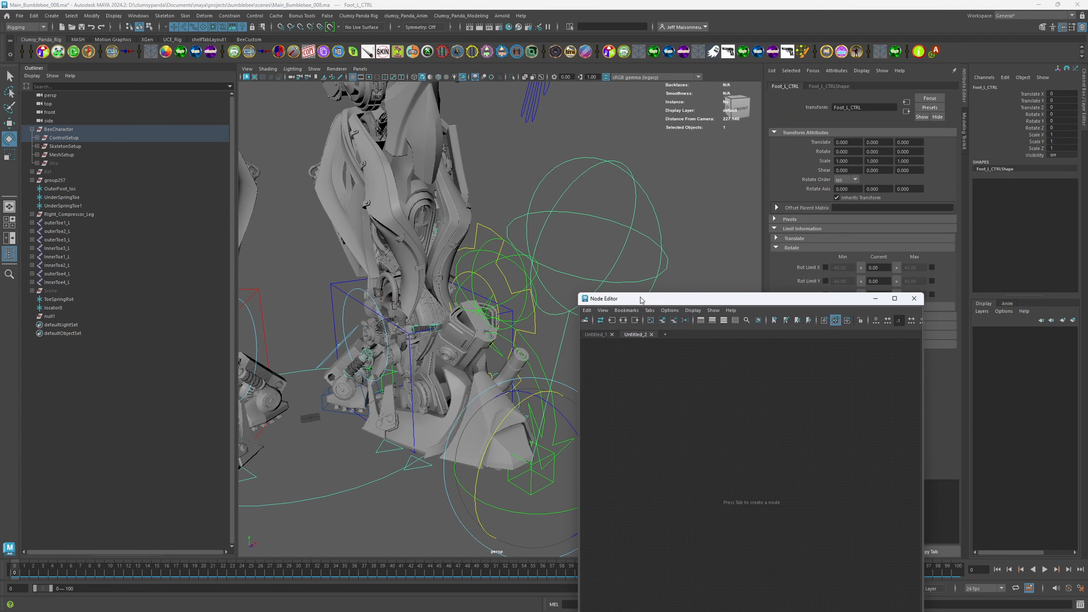
drag(663, 295, 747, 115)
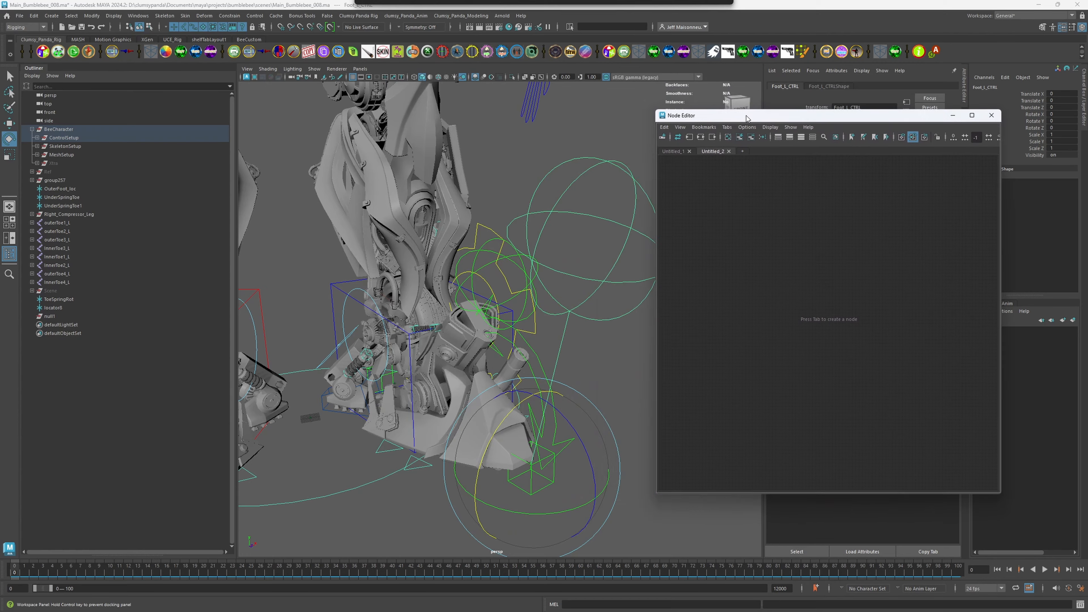
Step: Select the right foot's Foot_R_CTRL to examine its custom attributes alongside the left foot
alt+middle_drag(499, 282, 369, 234)
alt+right_drag(369, 233, 411, 270)
alt+drag(412, 269, 453, 269)
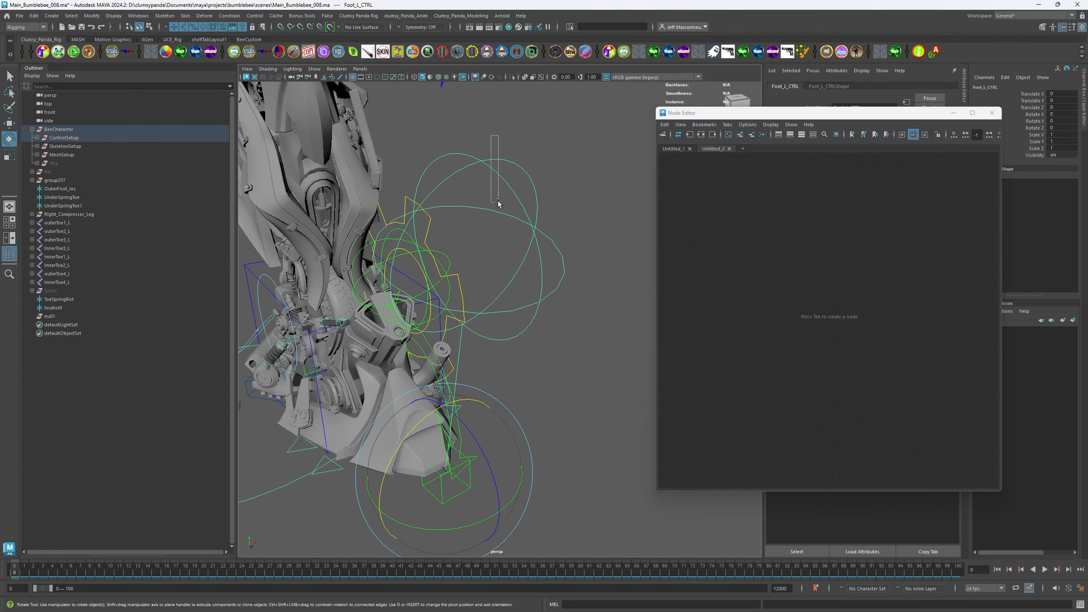
drag(498, 203, 503, 274)
alt+drag(503, 281, 507, 294)
alt+middle_drag(475, 238, 591, 257)
alt+right_drag(590, 257, 371, 267)
click(324, 249)
alt+drag(446, 274, 467, 266)
drag(868, 116, 639, 315)
alt+middle_drag(642, 262, 600, 262)
alt+right_drag(600, 261, 552, 262)
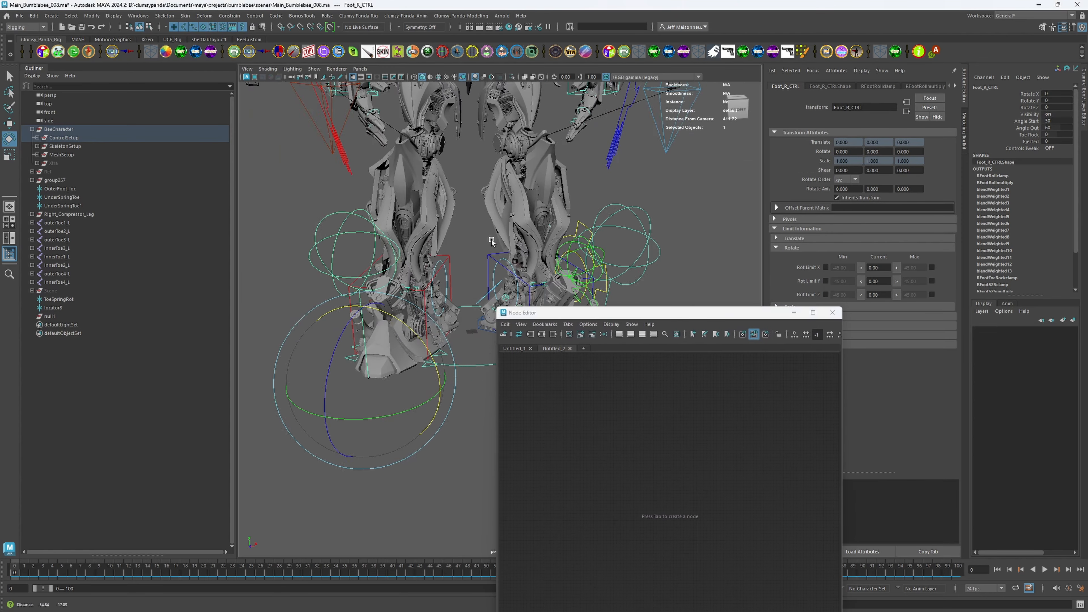
alt+middle_drag(614, 262, 608, 228)
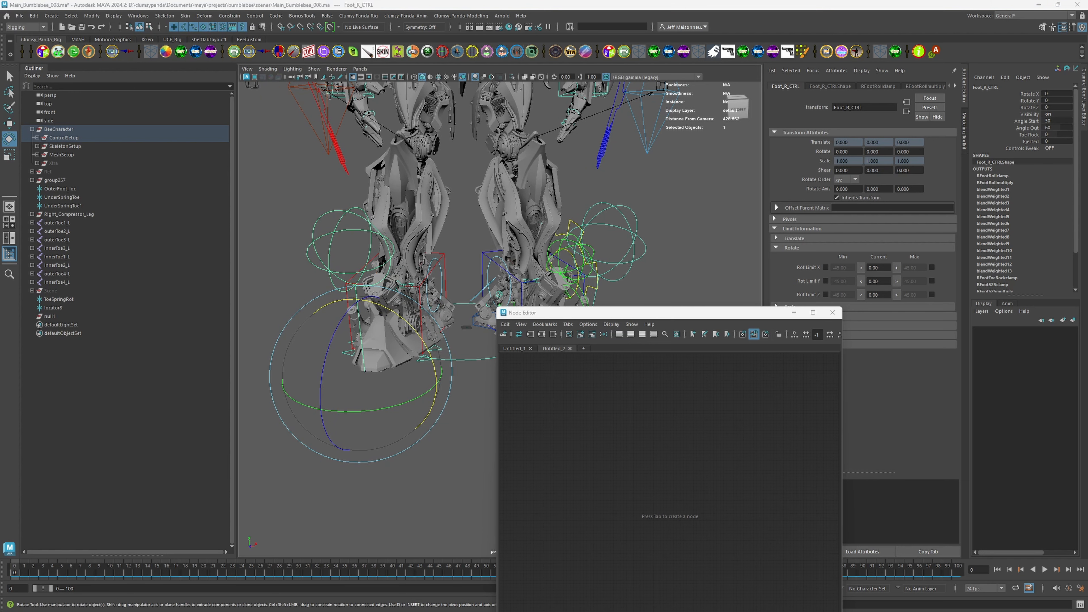
drag(0, 330, 516, 126)
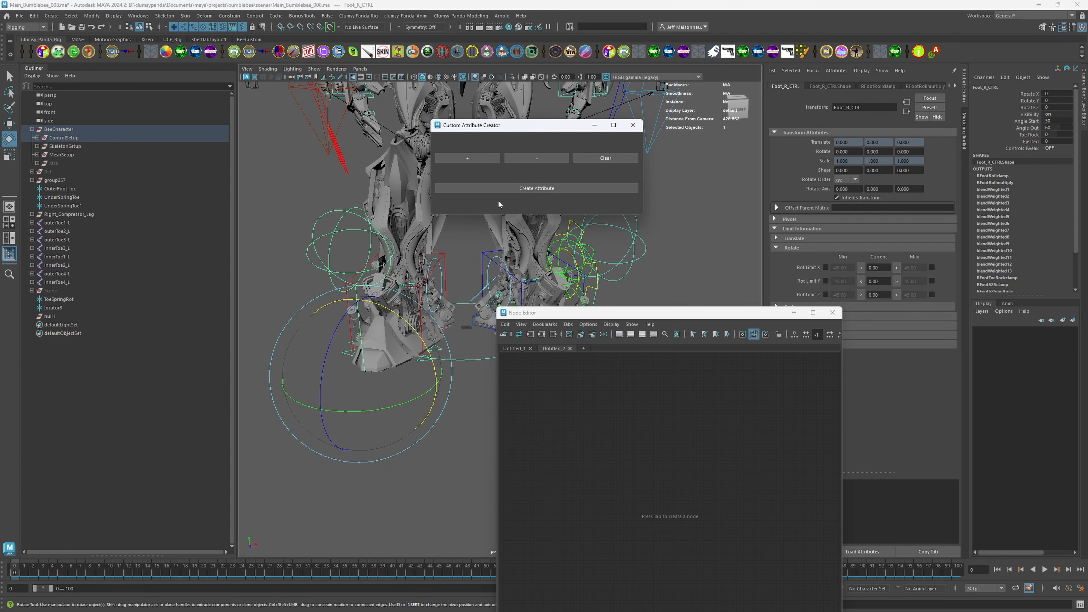
click(92, 15)
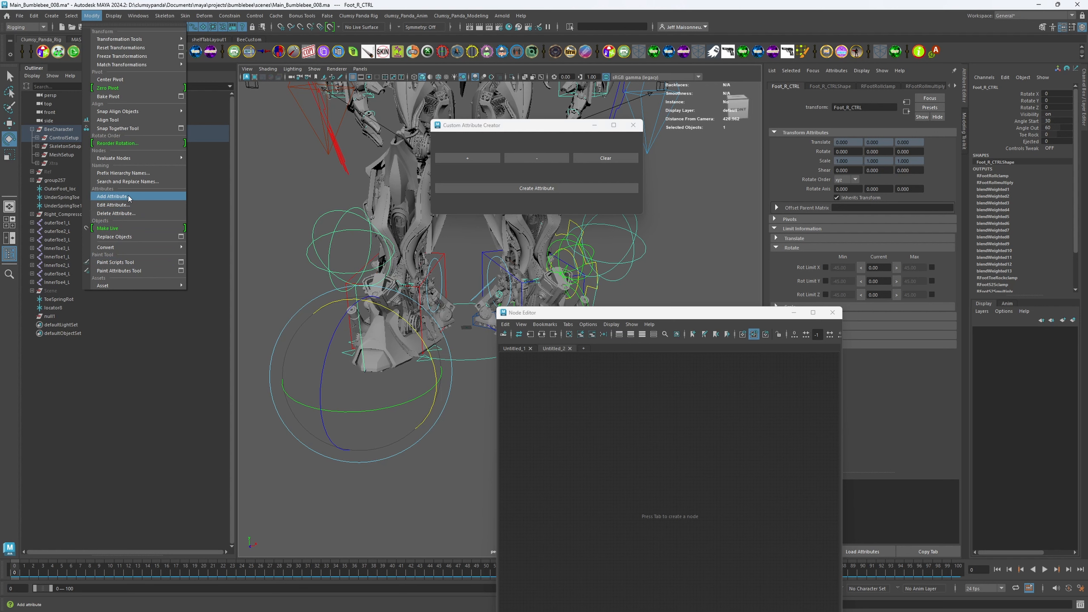
click(549, 128)
click(984, 77)
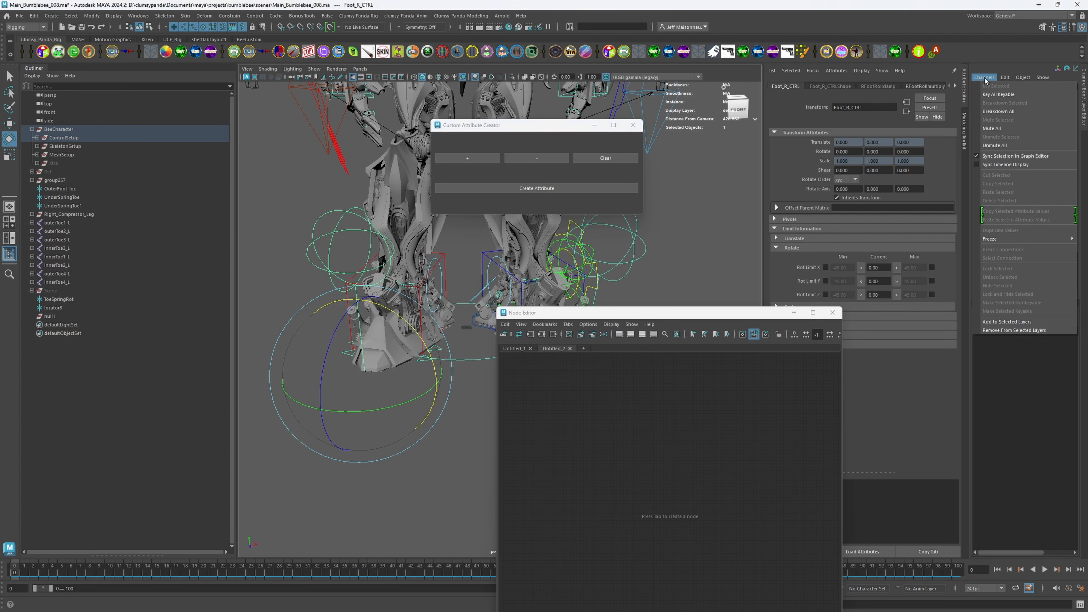
mouse_move(1005, 77)
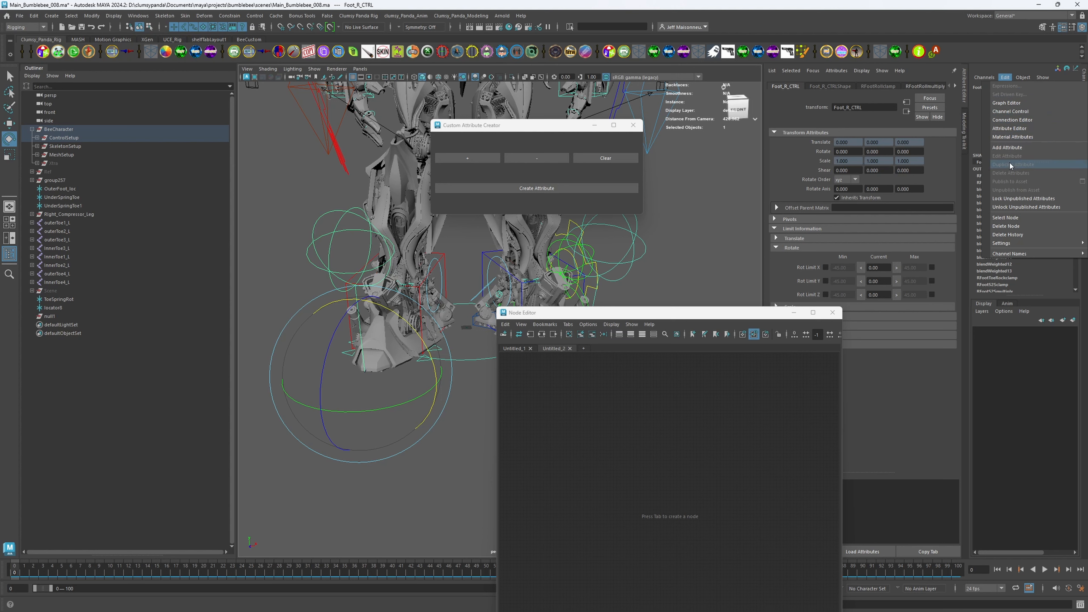
click(510, 143)
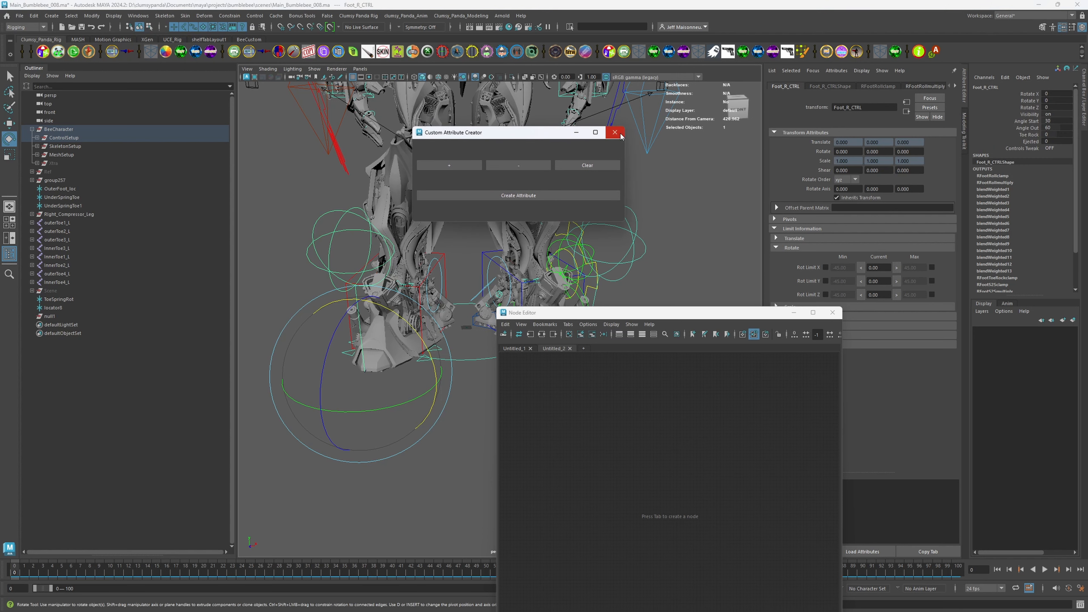
click(632, 124)
Step: Add AngleStart (default 30, range 0 to 100), AngleOut (default 60), ToeRock, ejected and controlsTweak attributes to Foot_L_CTRL
drag(302, 234, 568, 101)
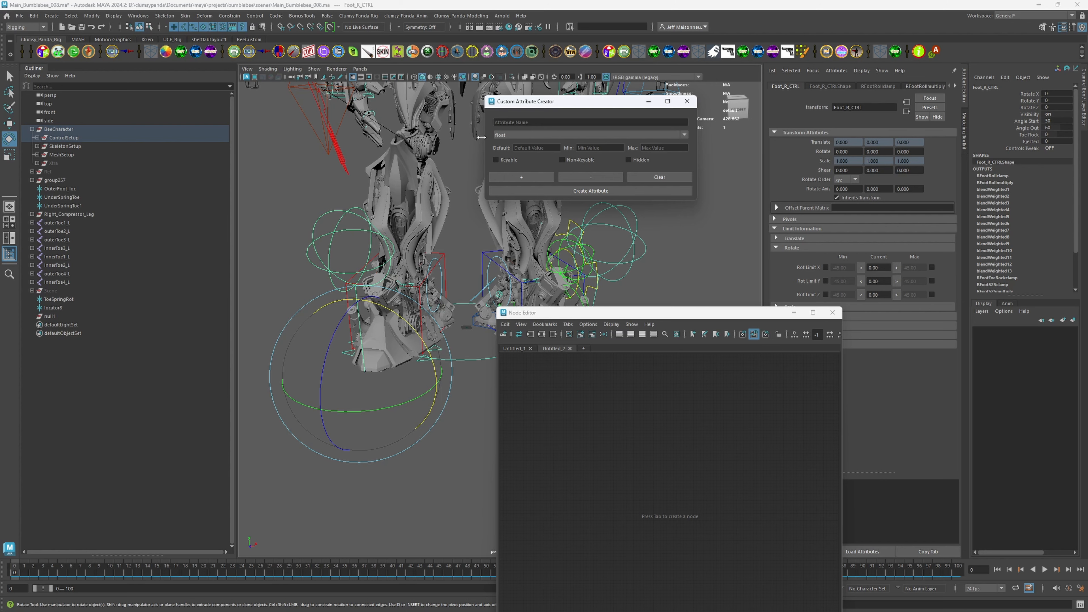
click(536, 145)
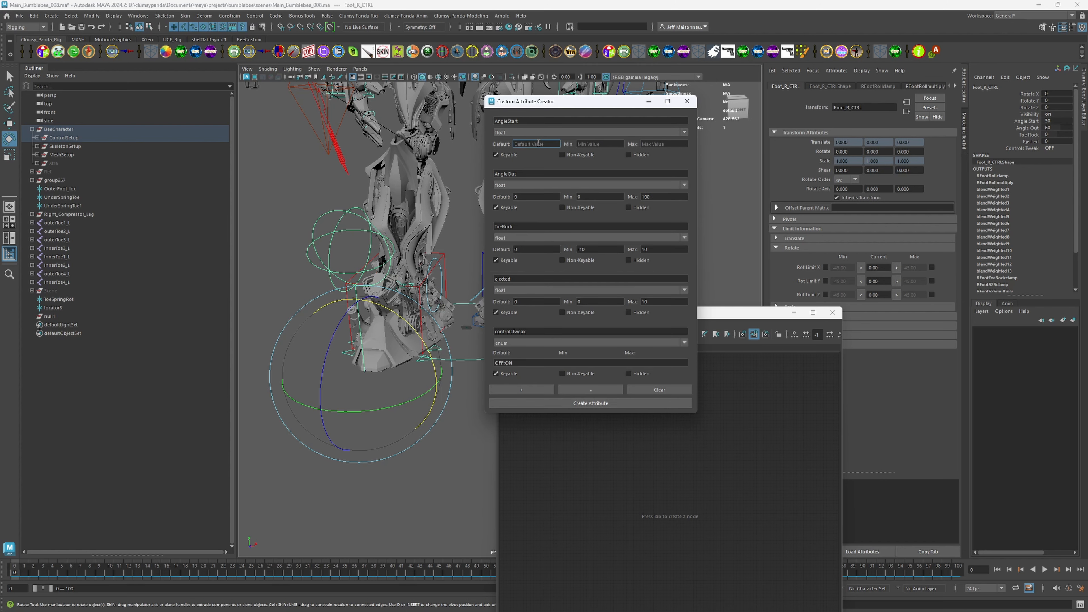
text(0)
click(599, 144)
text(0)
click(655, 145)
drag(525, 144, 500, 145)
text(30)
double_click(517, 144)
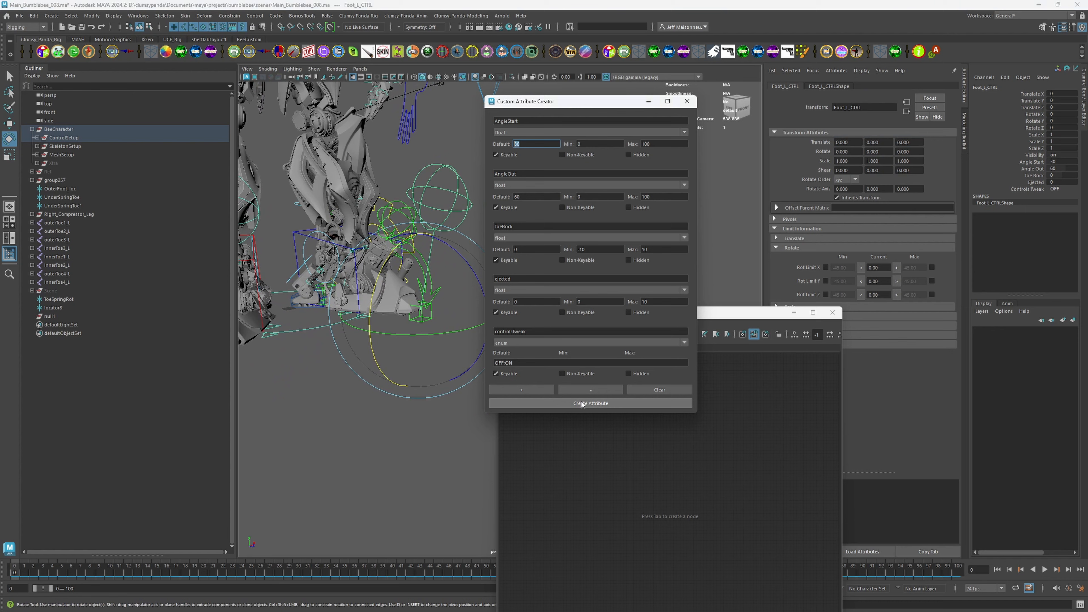
click(579, 404)
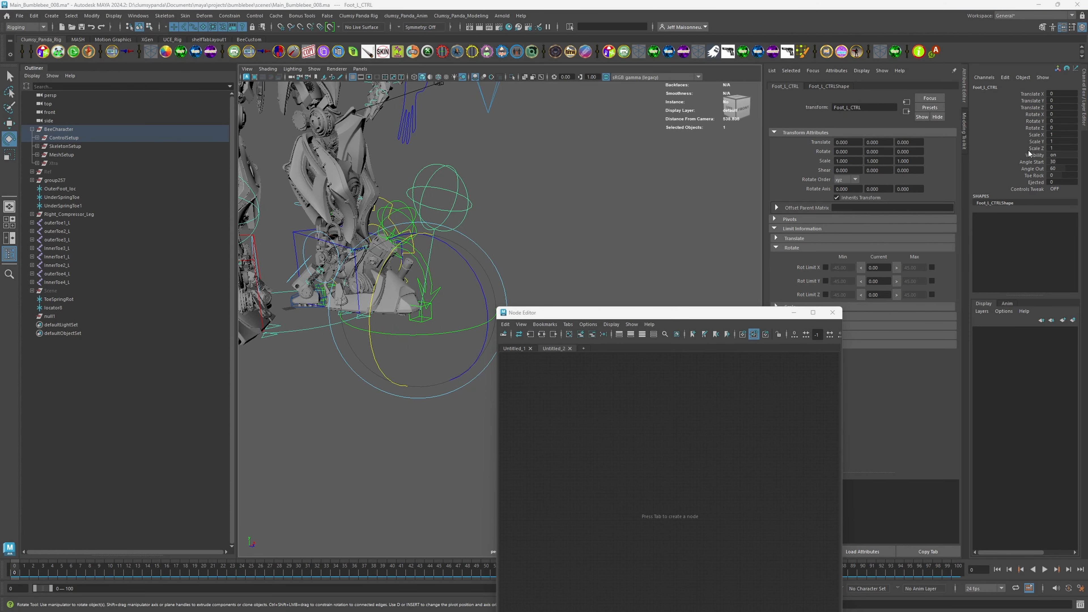
Step: Select the Translate, Scale and Visibility channels of Foot_L_CTRL
drag(1032, 134, 1042, 155)
ctrl+drag(1037, 94, 1036, 108)
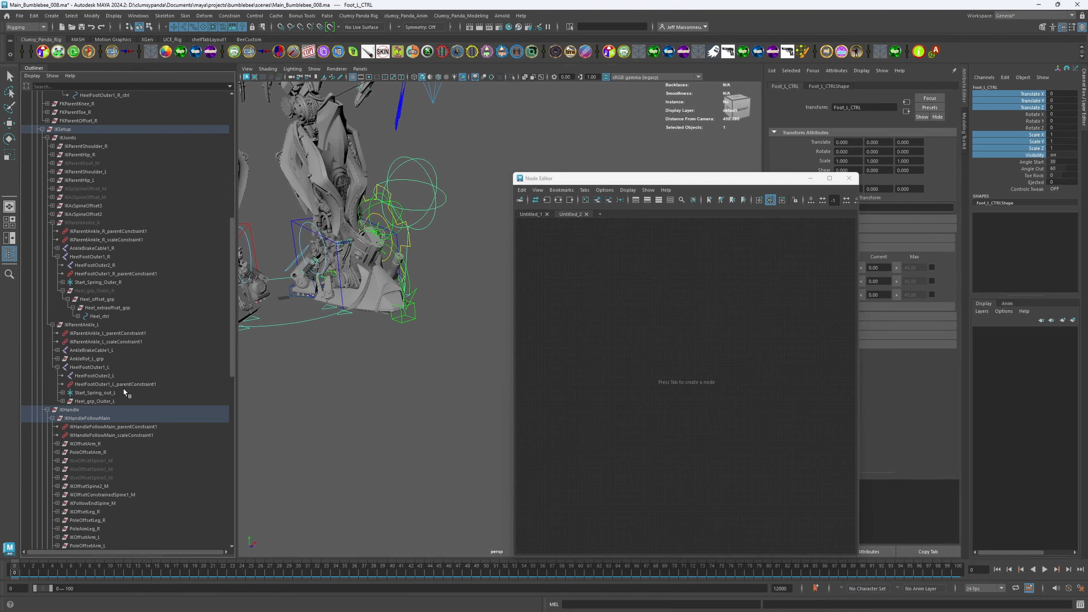
Step: Load Foot_L_CTRL and IKLeg_L into the Node Editor with all their attributes shown
scroll(107, 300, down, 5)
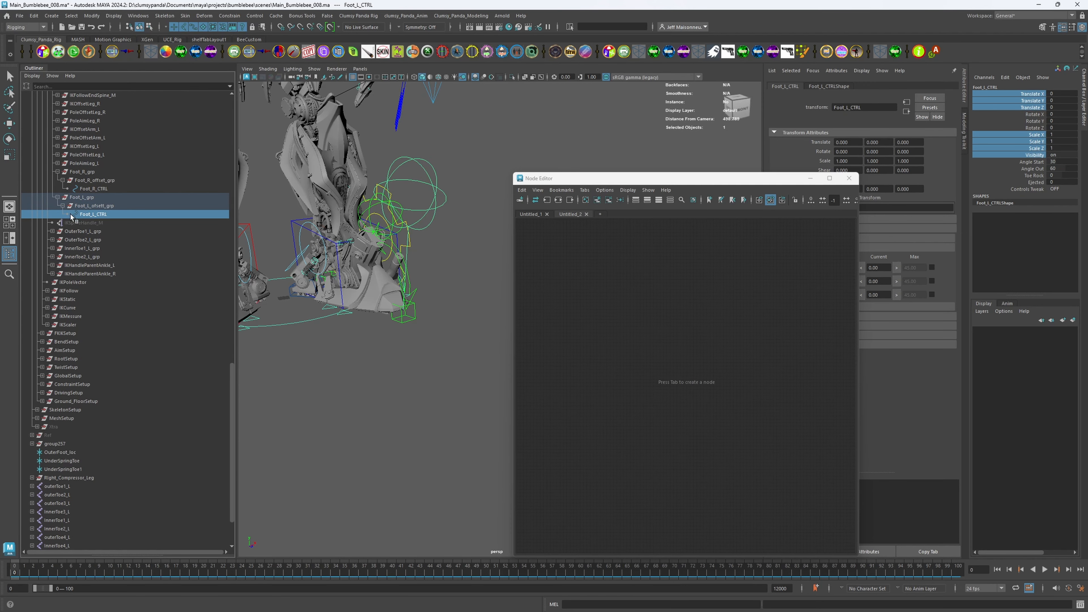
drag(684, 179, 547, 112)
scroll(600, 275, up, 8)
alt+middle_drag(554, 299, 587, 299)
click(489, 274)
click(472, 133)
drag(536, 240, 624, 358)
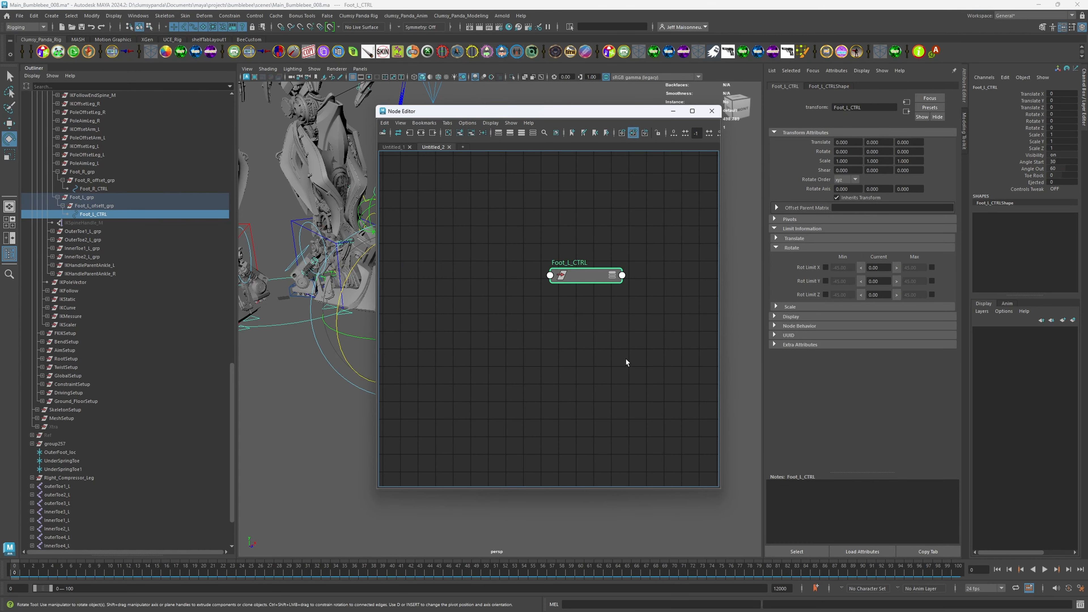
key(3)
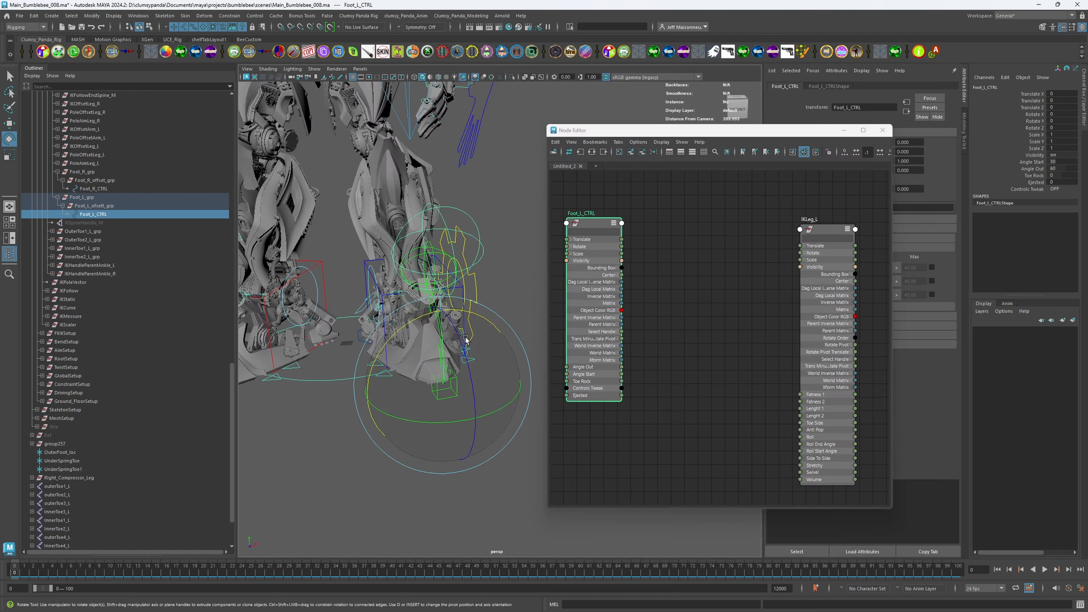
Step: Test Foot_L_CTRL's rotation and IKLeg_L's Side To Side attribute, undoing each change
drag(456, 313, 458, 317)
key(ctrl+z)
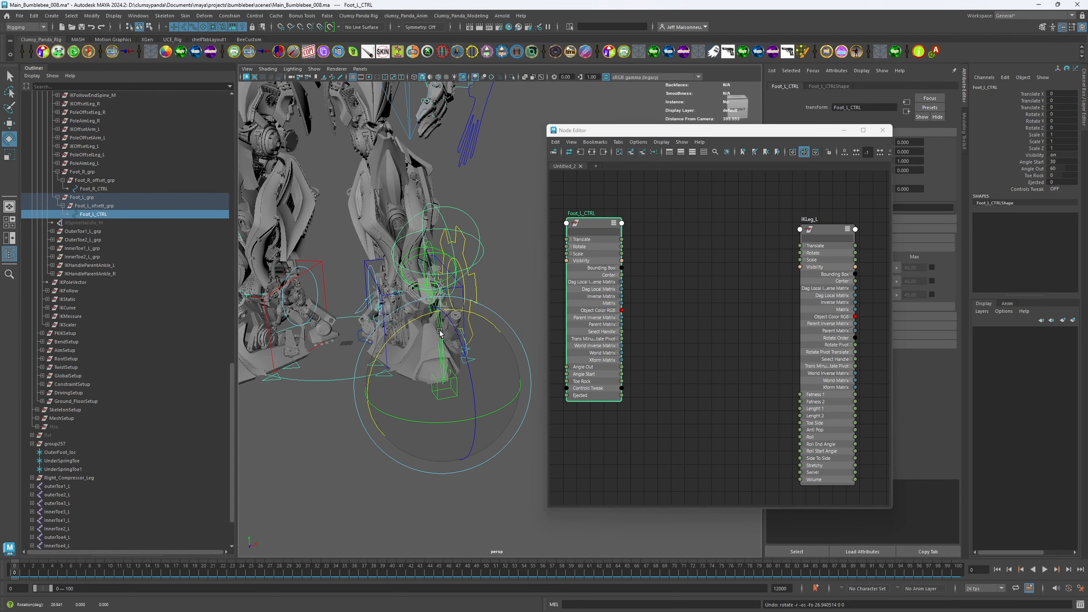
click(829, 234)
click(1030, 169)
mouse_move(497, 304)
middle_down()
mouse_move(514, 305)
mouse_move(501, 306)
middle_up()
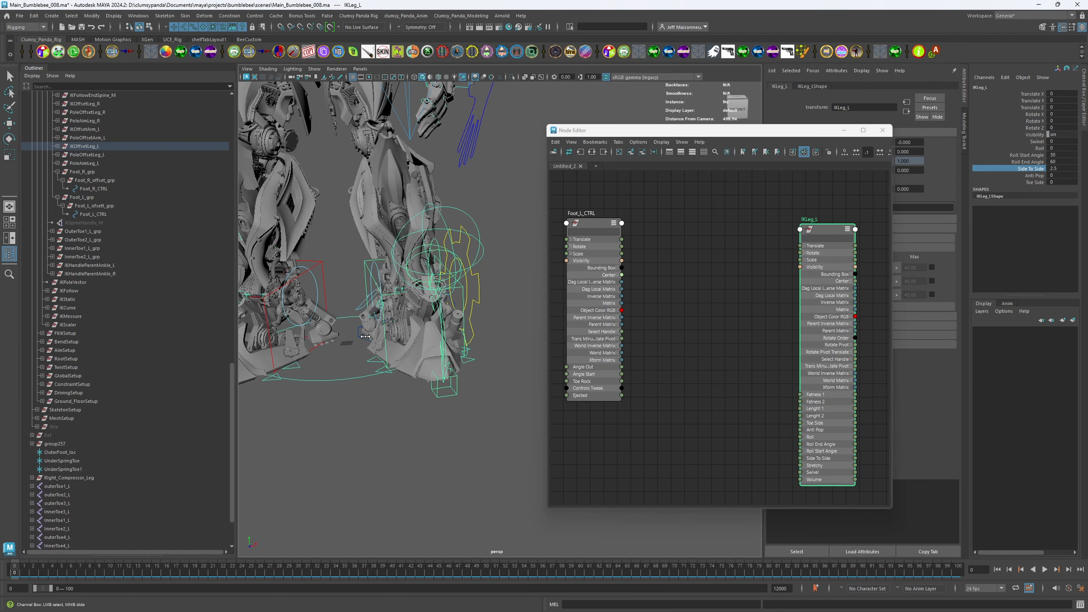
key(ctrl+z)
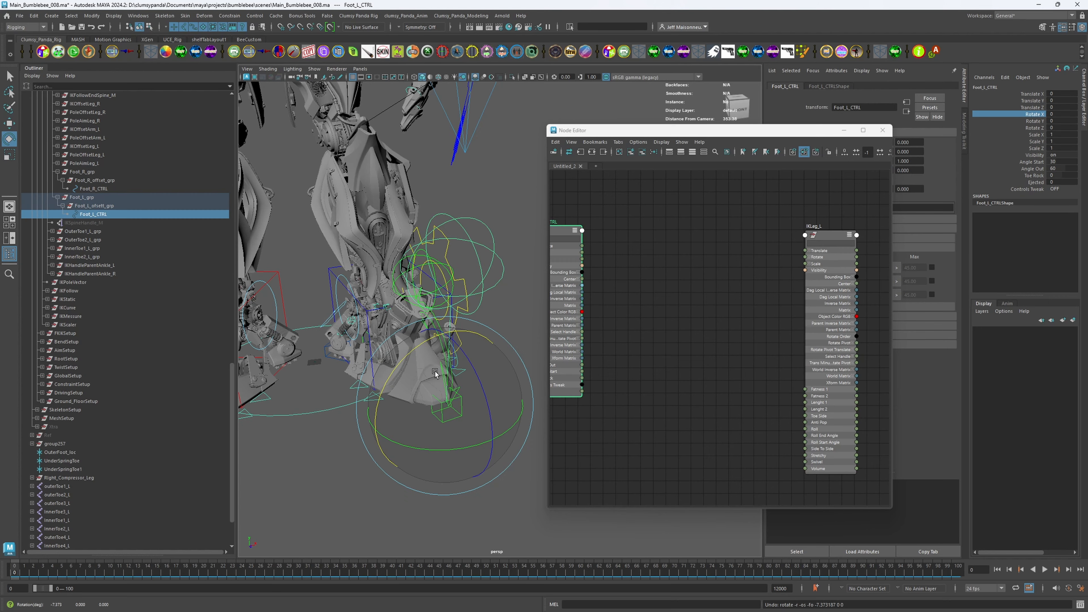
Step: Create a clamp node between Foot_L_CTRL and IKLeg_L and expand its individual output channels
key(Tab)
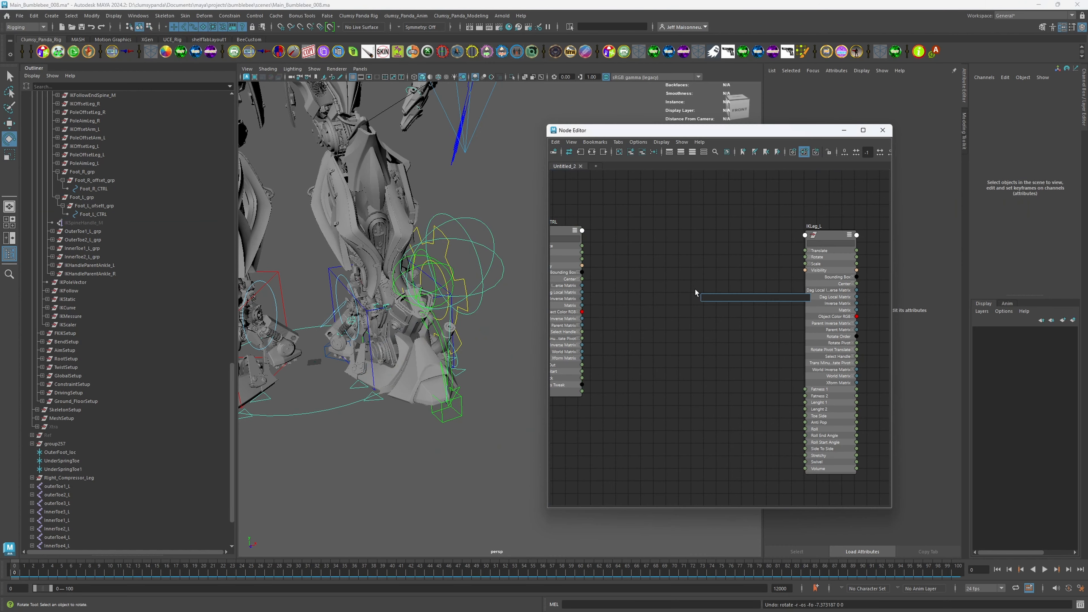
text(clam)
key(Return)
drag(725, 297, 707, 283)
key(3)
alt+middle_drag(687, 365, 676, 363)
scroll(676, 360, up, 1)
click(720, 272)
click(719, 272)
drag(696, 275, 697, 272)
key(2)
key(1)
key(3)
scroll(728, 307, up, 1)
click(725, 288)
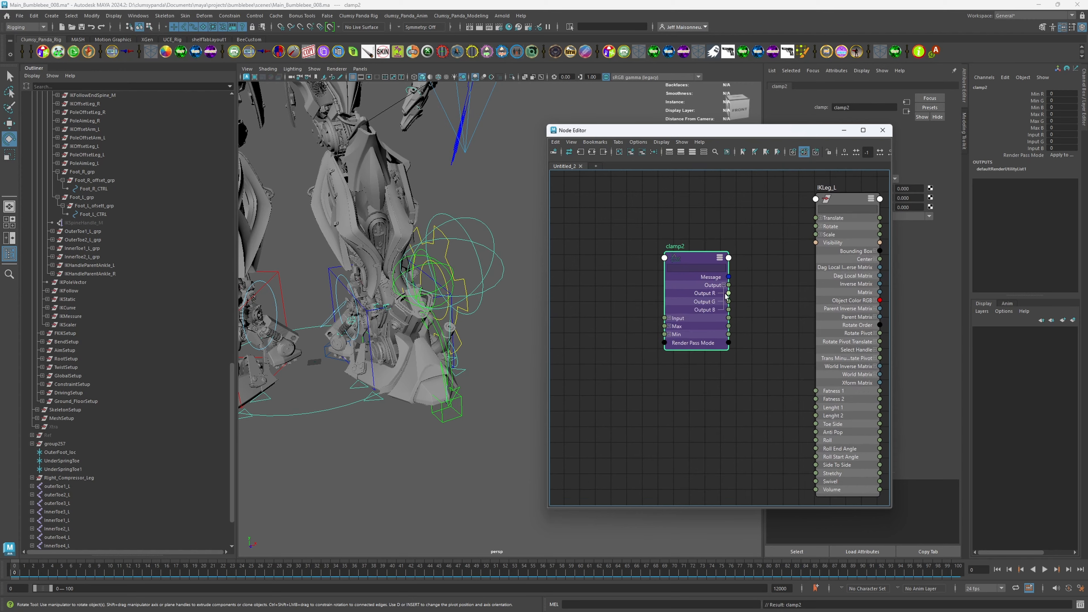
Step: Connect the clamp node's Output R to IKLeg_L's Side To Side attribute
scroll(730, 297, up, 1)
alt+middle_drag(757, 324, 671, 270)
scroll(671, 269, up, 1)
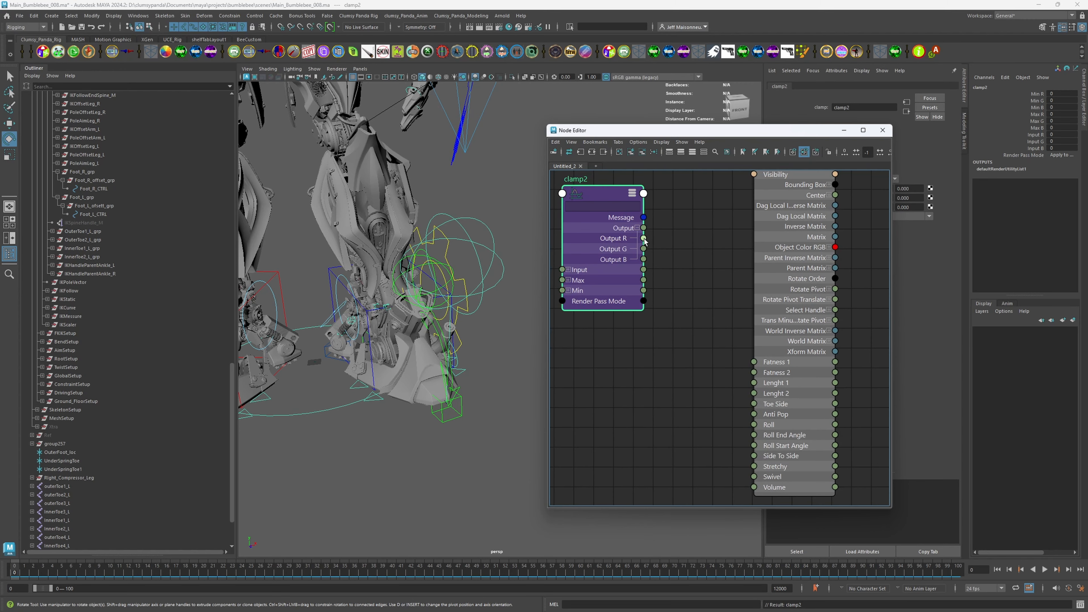
drag(644, 239, 753, 458)
Step: Add a blendColors node and connect its Output R to the clamp node's Input R
alt+middle_drag(711, 369, 784, 415)
drag(693, 130, 519, 102)
click(752, 220)
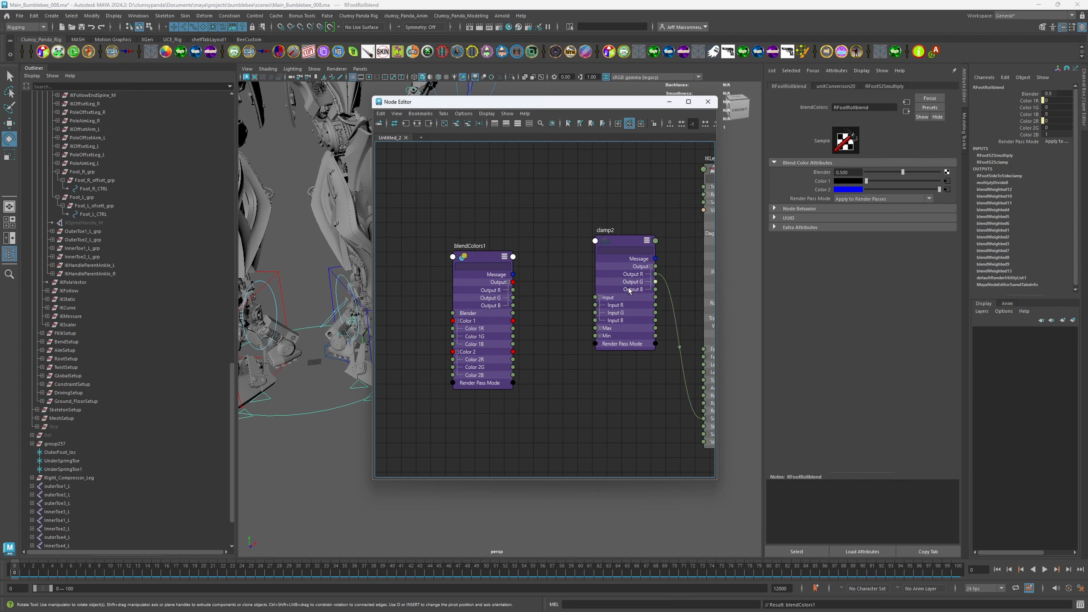
drag(510, 292, 596, 306)
drag(596, 305, 596, 305)
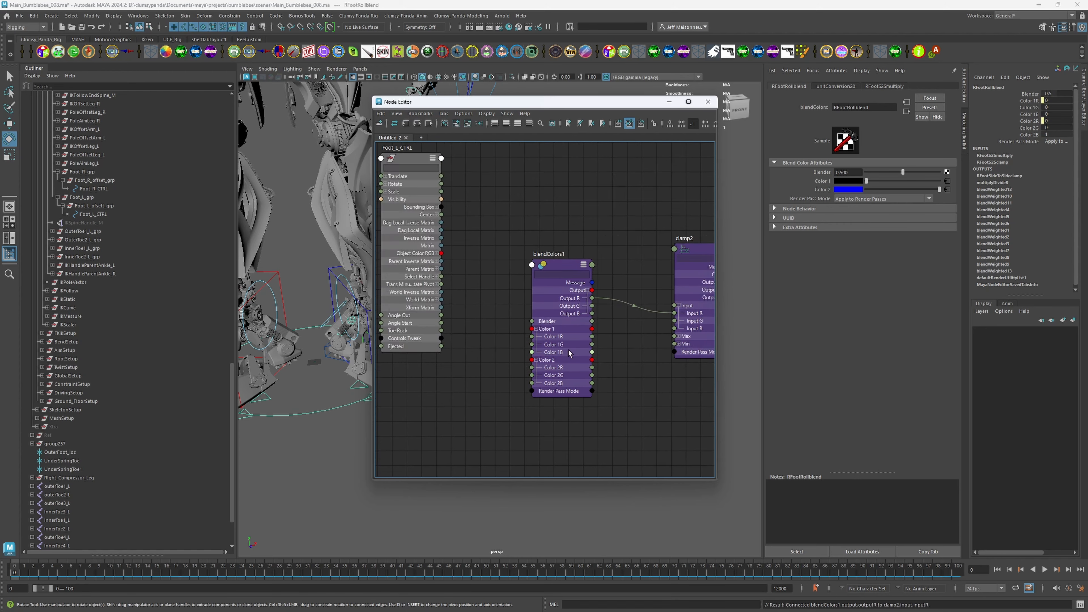
Step: Connect Foot_L_CTRL's Rotate X to the blendColors node's Color 1R
drag(572, 264, 581, 252)
click(390, 182)
drag(448, 189, 550, 326)
Step: Set the clamp node's Min B to -100 and Max B to 100, and move the Node Editor clear of the foot
middle_drag(604, 307, 470, 269)
drag(551, 222, 538, 226)
alt+middle_drag(555, 326, 609, 340)
drag(456, 102, 751, 233)
alt+drag(478, 220, 478, 214)
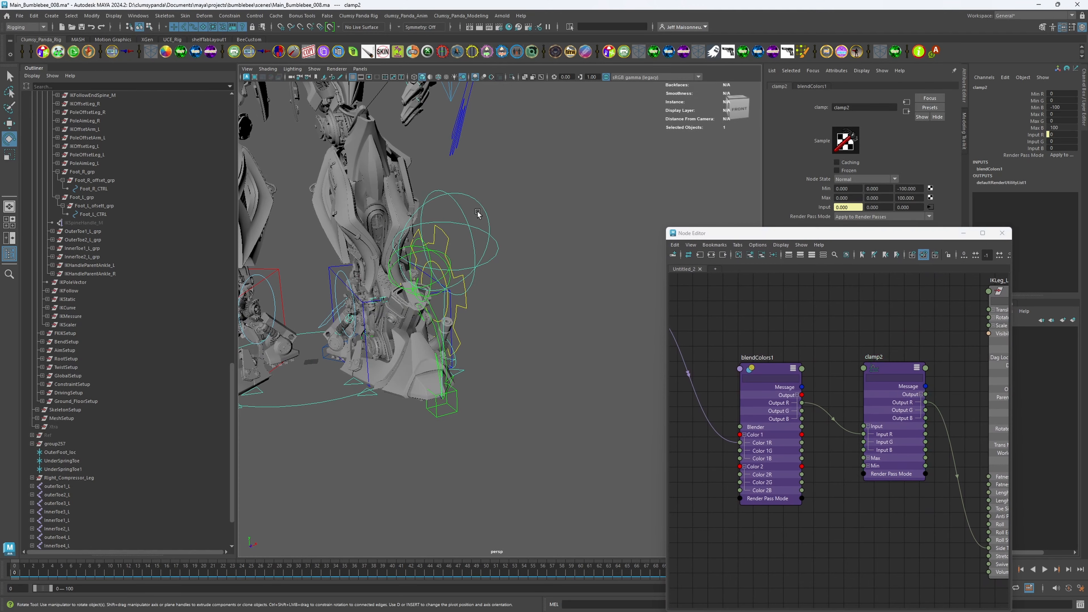
Step: Select Foot_L_CTRL and test its X rotation on the left foot, undoing each trial rotation
click(480, 209)
drag(452, 336, 418, 379)
key(ctrl+z)
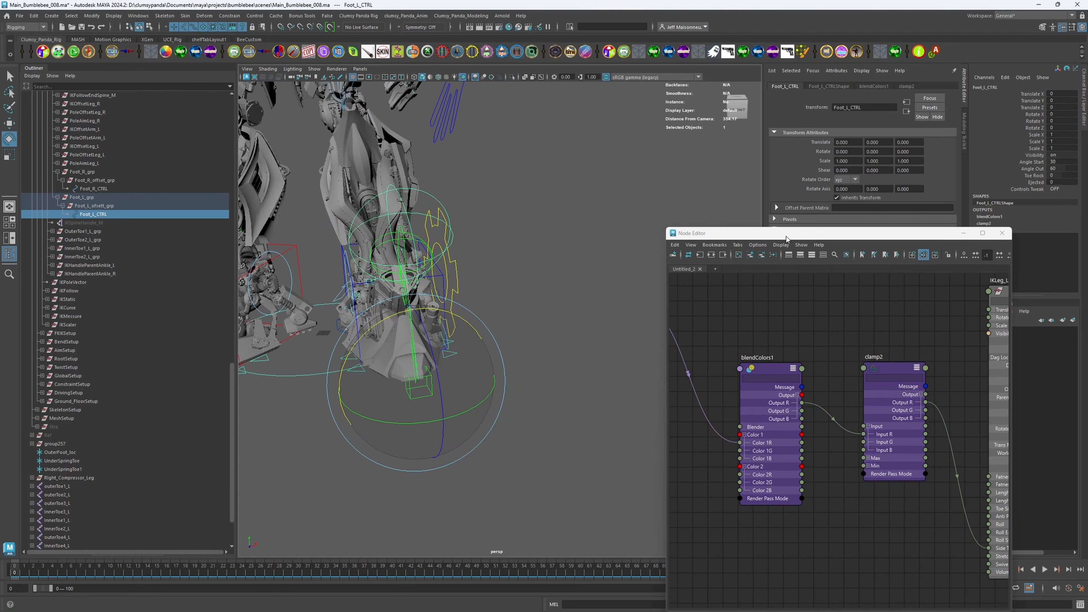
drag(785, 236, 681, 135)
alt+middle_drag(627, 236, 728, 300)
drag(423, 309, 447, 305)
key(ctrl+z)
Step: Examine the blendColors1 node's settings and compare them with the right foot's RFootRollblend node
alt+middle_drag(760, 331, 731, 299)
click(730, 299)
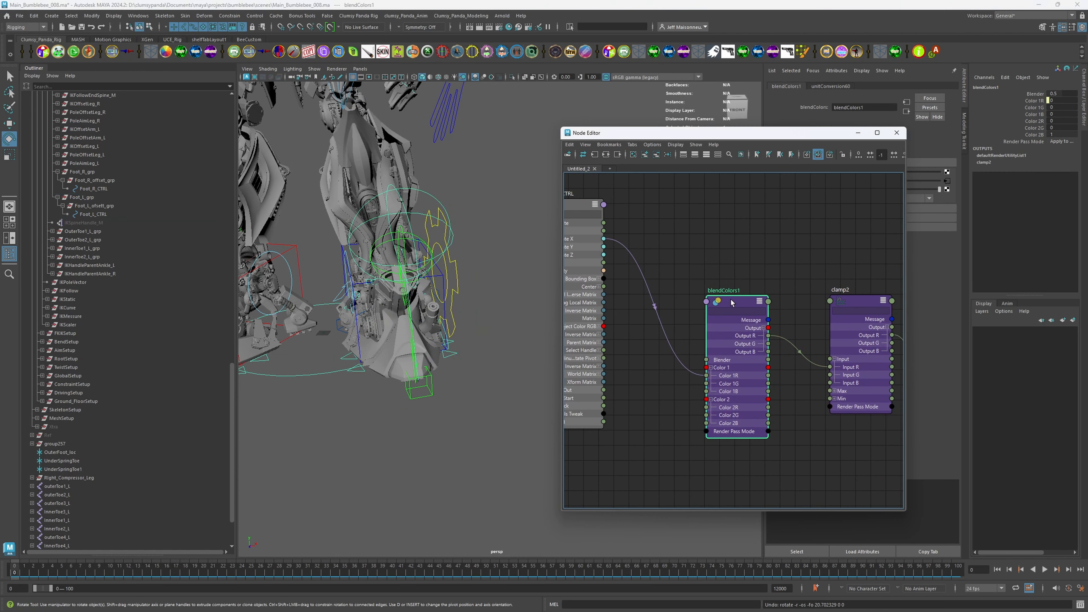
drag(782, 132, 696, 132)
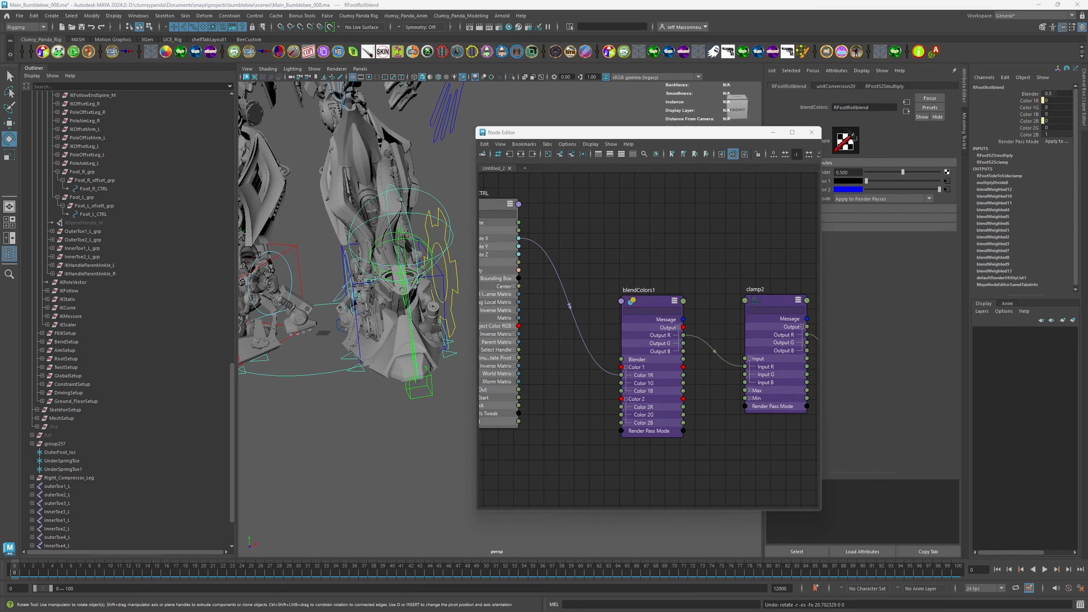
click(654, 303)
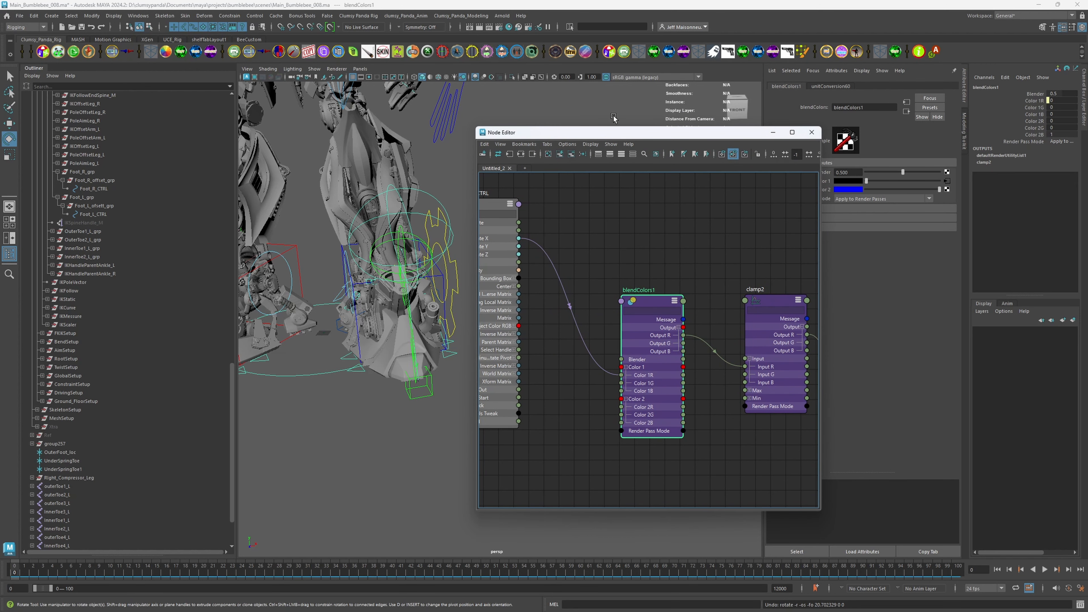
Step: Set clamp2's Min R to -100 and Max R to 100, and reset its Min B and Max B to 0
drag(617, 131, 609, 128)
alt+middle_drag(761, 301, 706, 282)
click(706, 282)
drag(677, 131, 630, 127)
drag(836, 189, 720, 192)
text(-100)
key(Return)
text(100)
key(Return)
drag(916, 189, 870, 204)
text(0)
key(Return)
Step: Test-rotate Foot_L_CTRL around X to check the side-to-side motion, and undo the rotation
drag(516, 126, 755, 189)
mouse_move(492, 321)
alt+mouse_down()
mouse_move(553, 308)
mouse_move(561, 293)
mouse_move(478, 310)
alt+mouse_up()
click(572, 274)
alt+drag(563, 320, 531, 302)
drag(493, 279, 443, 297)
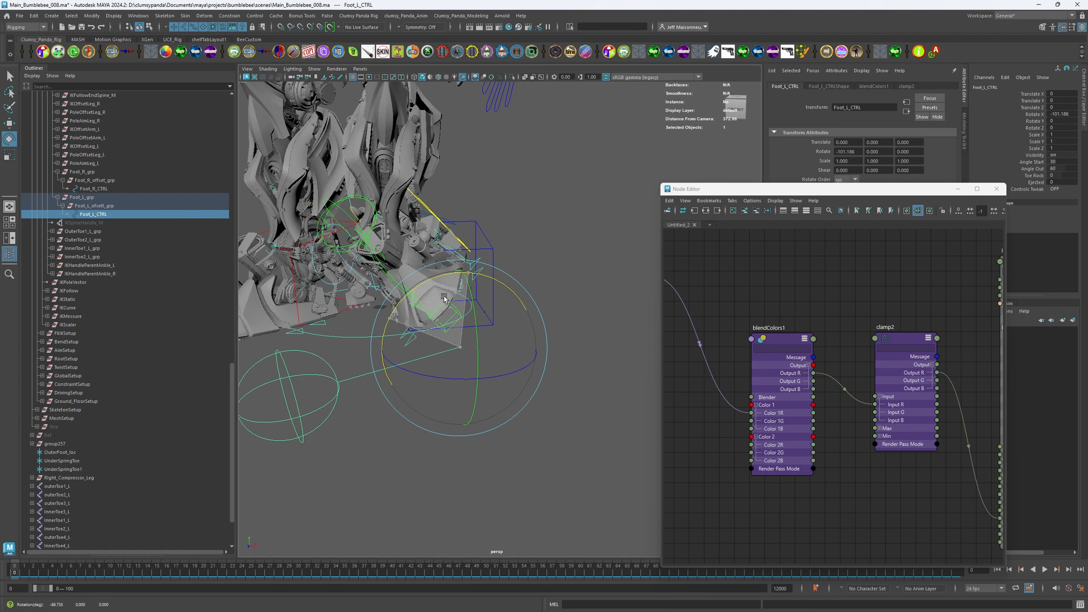
key(ctrl+z)
key(ctrl+z)
key(ctrl+z)
key(Return)
Step: Bring the Foot_L_CTRL node into view, test the control's Y rotation, and undo each trial
drag(767, 189, 714, 122)
alt+middle_drag(665, 238, 782, 262)
scroll(782, 262, down, 2)
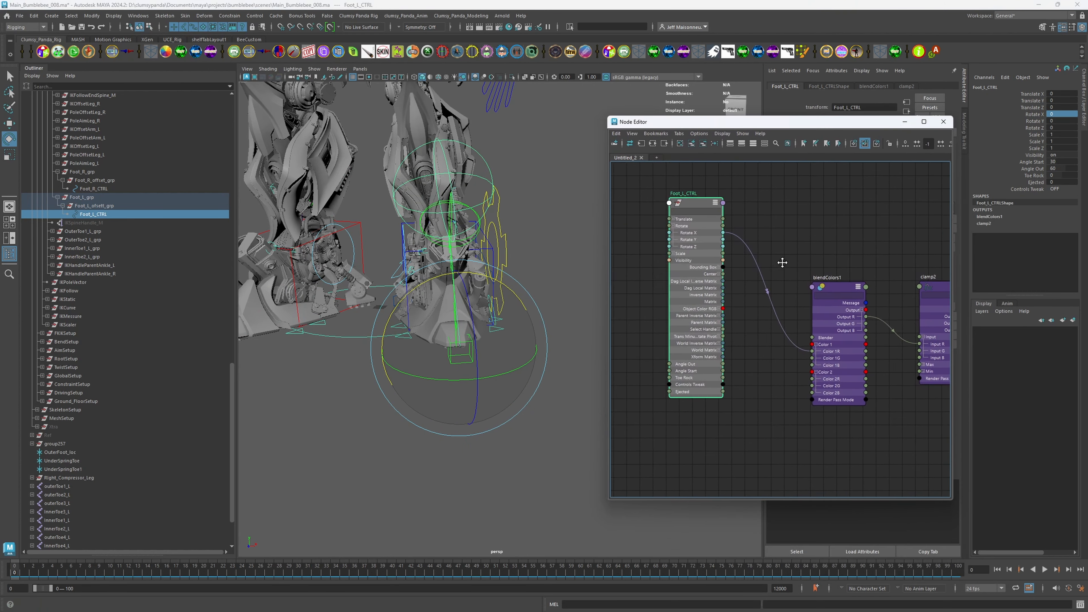
mouse_move(447, 322)
mouse_down()
mouse_move(423, 342)
mouse_move(418, 328)
mouse_move(437, 327)
mouse_up()
key(ctrl+z)
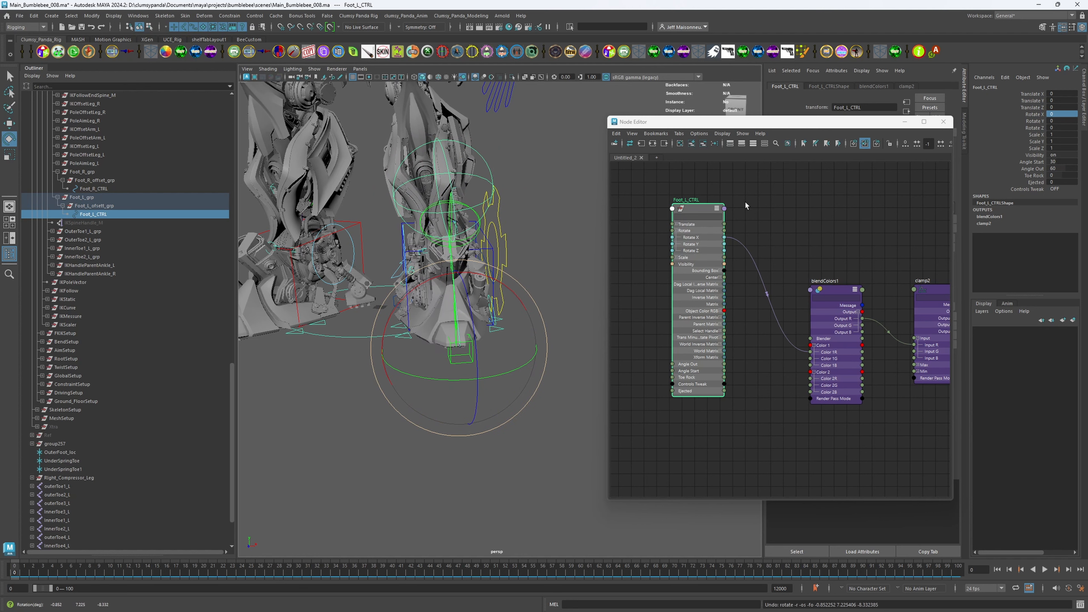
drag(698, 209, 700, 207)
drag(411, 375, 550, 382)
key(ctrl+z)
Step: Add another clamp node between Foot_L_CTRL and blendColors1 and show its attributes
key(Tab)
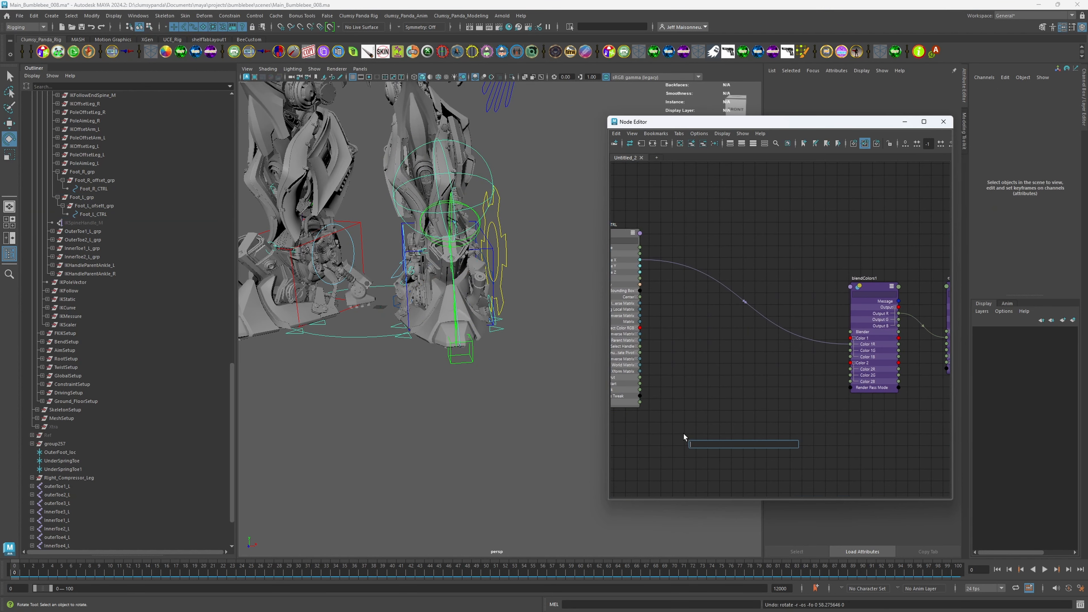
text(clam)
key(Down)
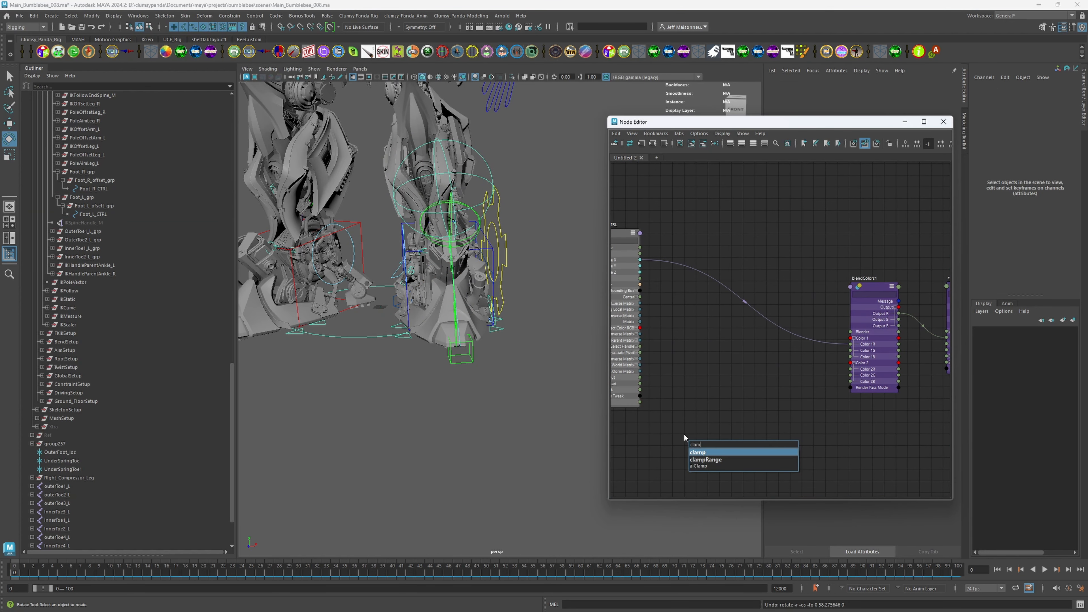
key(Return)
drag(709, 447, 724, 401)
key(3)
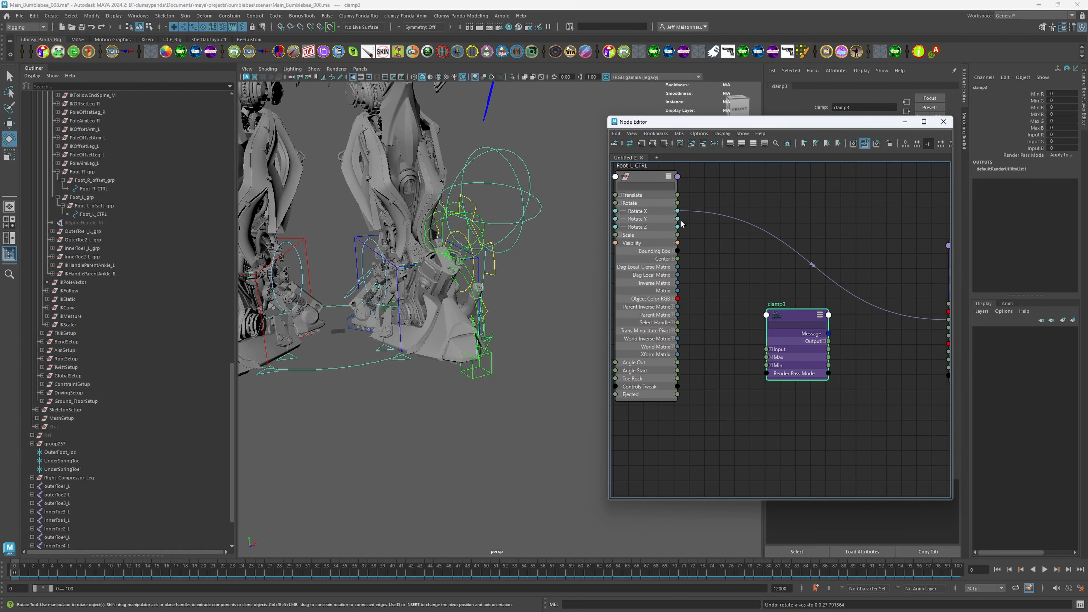
Step: Connect Foot_L_CTRL's Rotate Y to the new clamp node's Input G and move the clamp closer to the control node
click(770, 349)
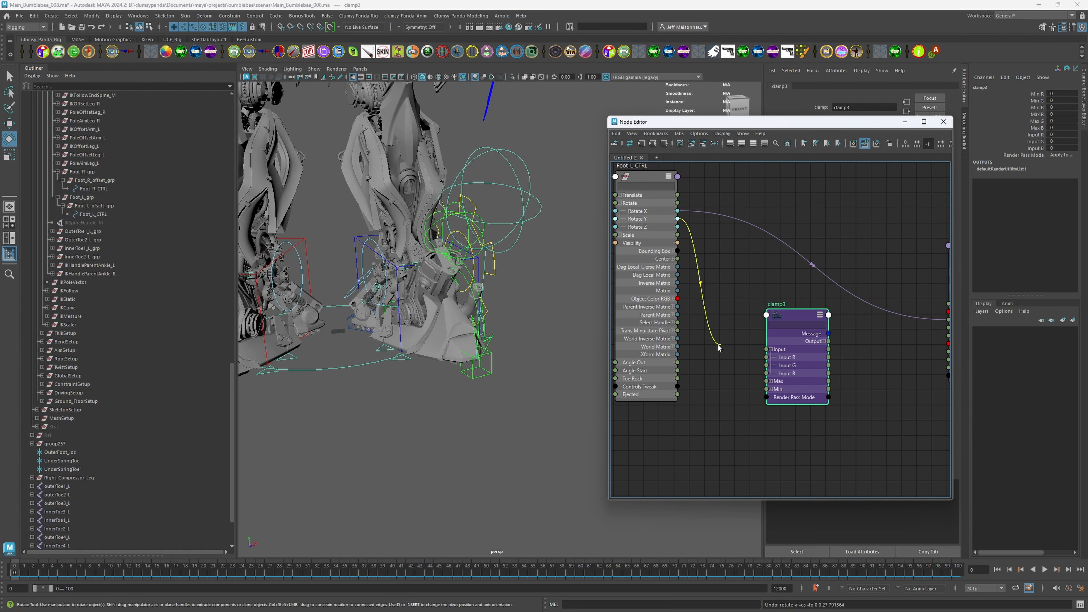
drag(718, 348, 766, 365)
drag(795, 318, 743, 304)
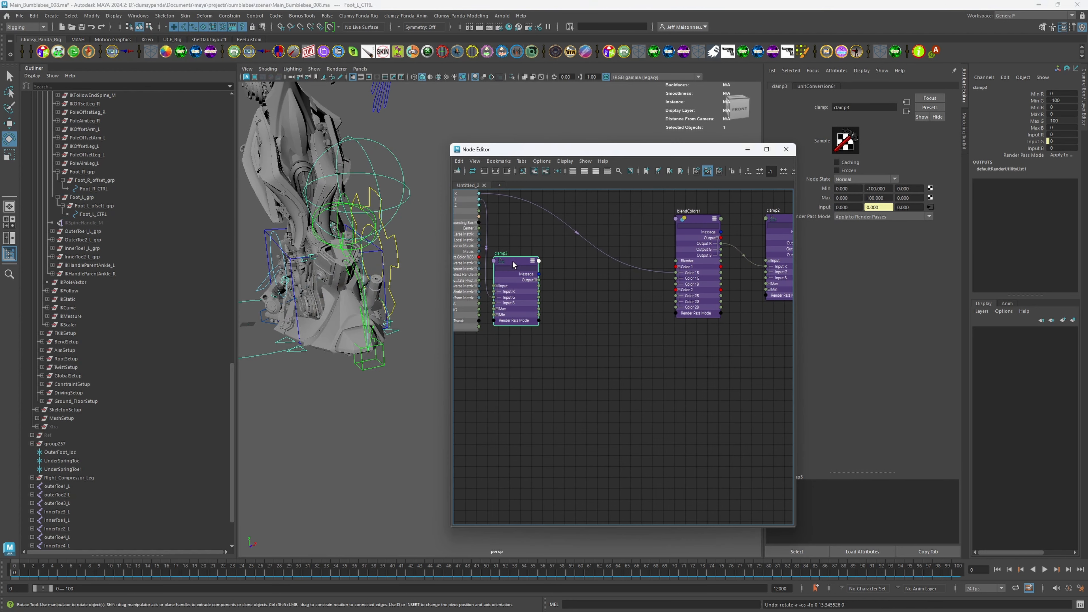
Step: Add a multiplyDivide node between the new clamp and blendColors1, and expand its Input 1 attributes
click(567, 315)
key(Tab)
text(mul)
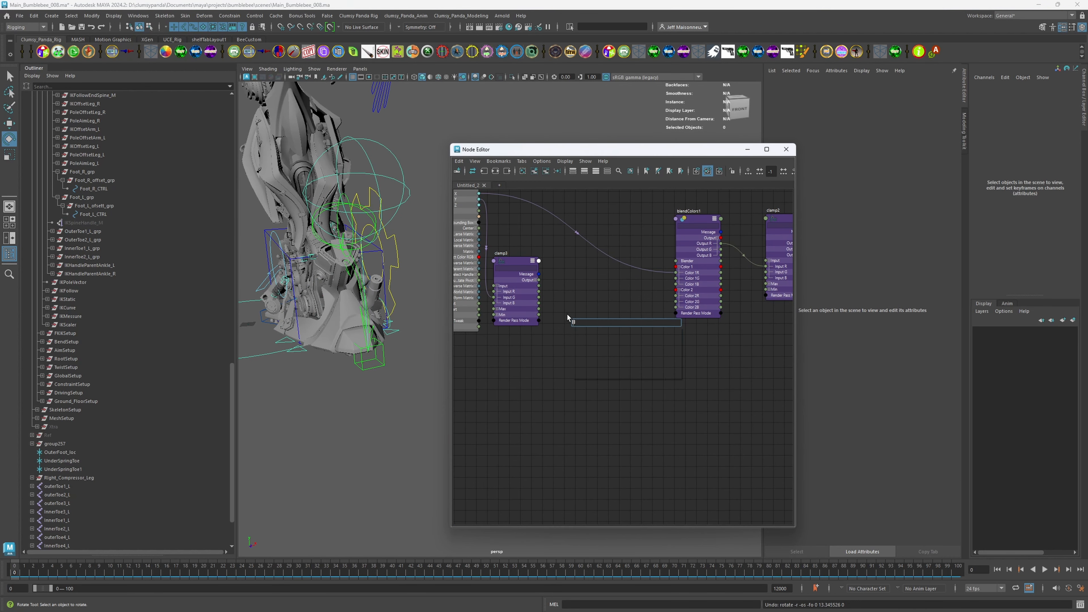
key(Down)
key(Down)
key(Down)
key(Down)
key(Down)
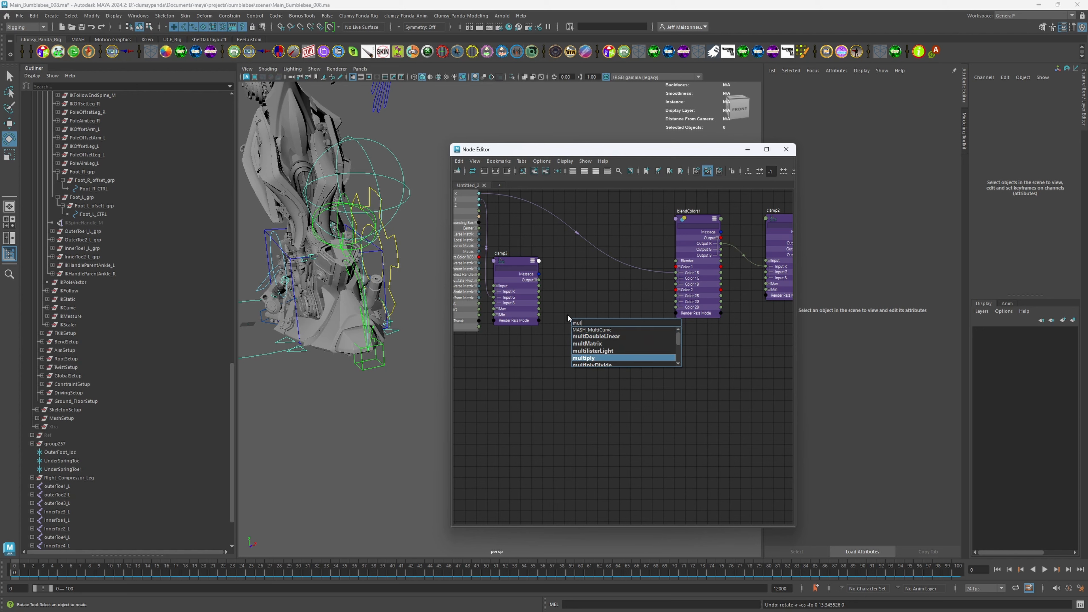
key(Return)
drag(589, 324, 618, 306)
key(3)
click(593, 330)
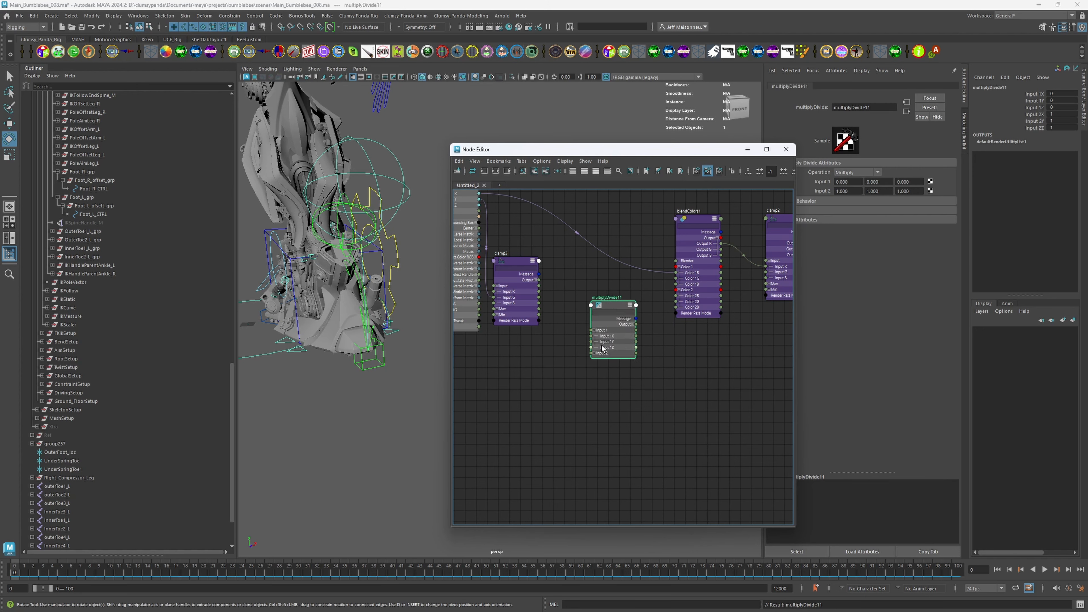
Step: Rename the multiplyDivide node to LFootS2Smultiply and the clamp3 node to LFootS2Sclamp
double_click(606, 297)
text(LFootS2Smultiply)
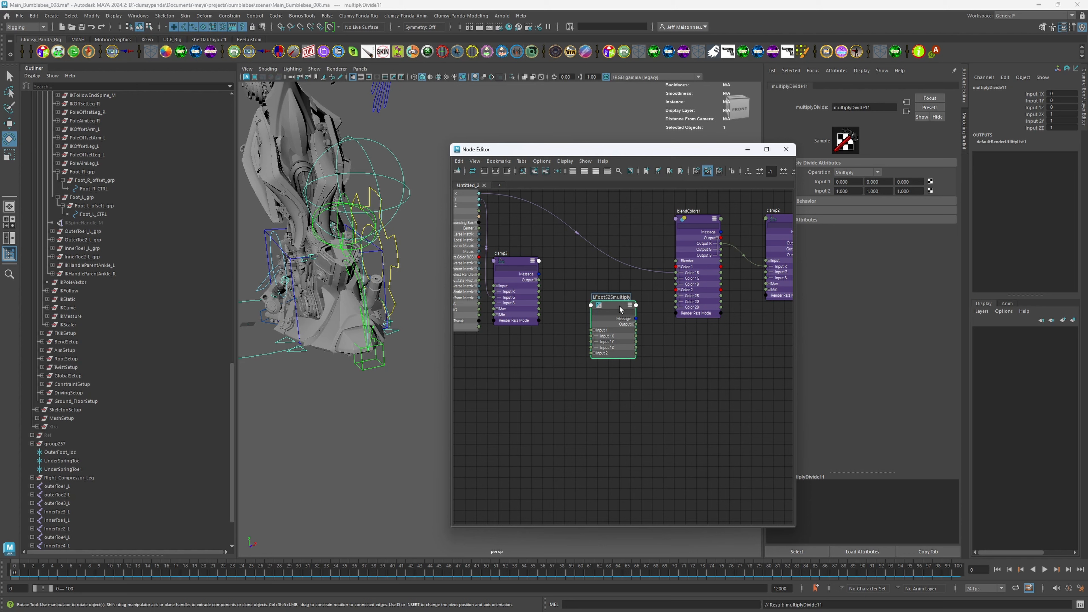
key(Return)
double_click(500, 253)
text(RFootS2Sclamp)
key(Return)
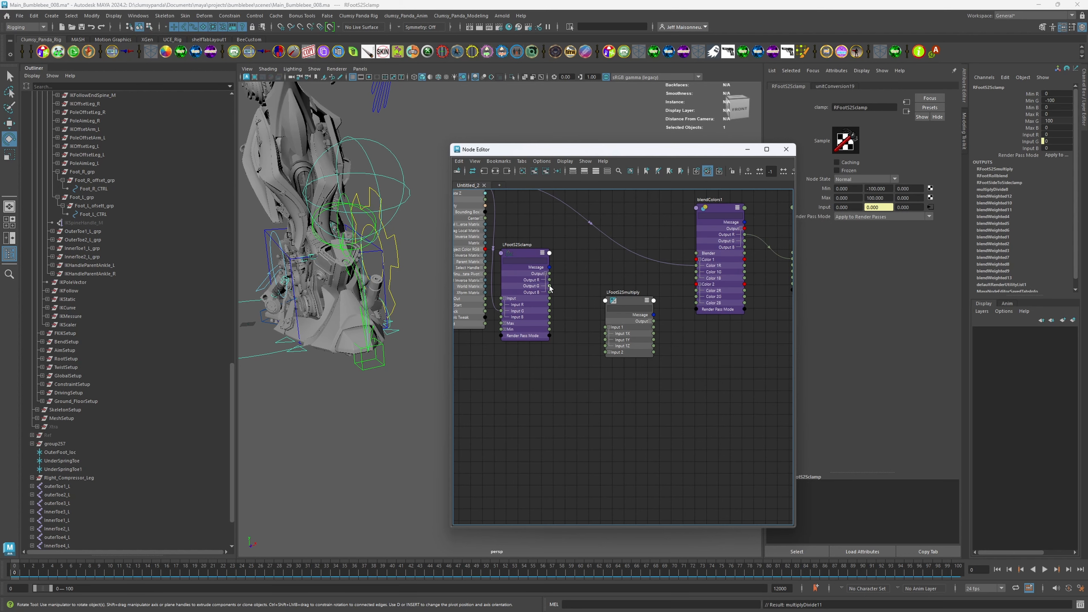
Step: Connect LFootS2Sclamp's Output G to LFootS2Smultiply's Input 1Y
drag(549, 286, 606, 340)
click(632, 304)
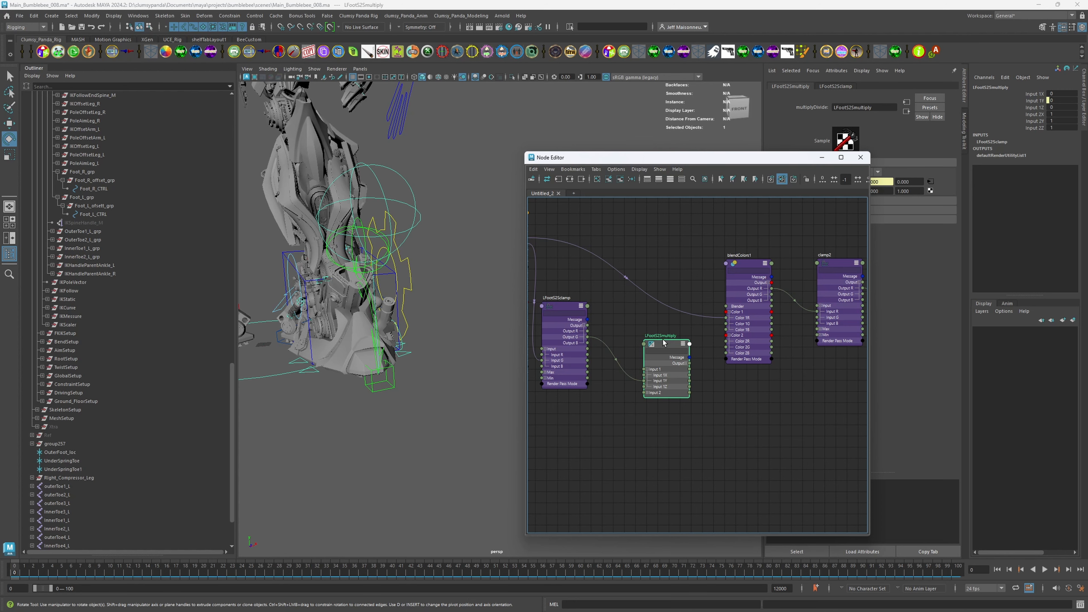
scroll(671, 428, up, 2)
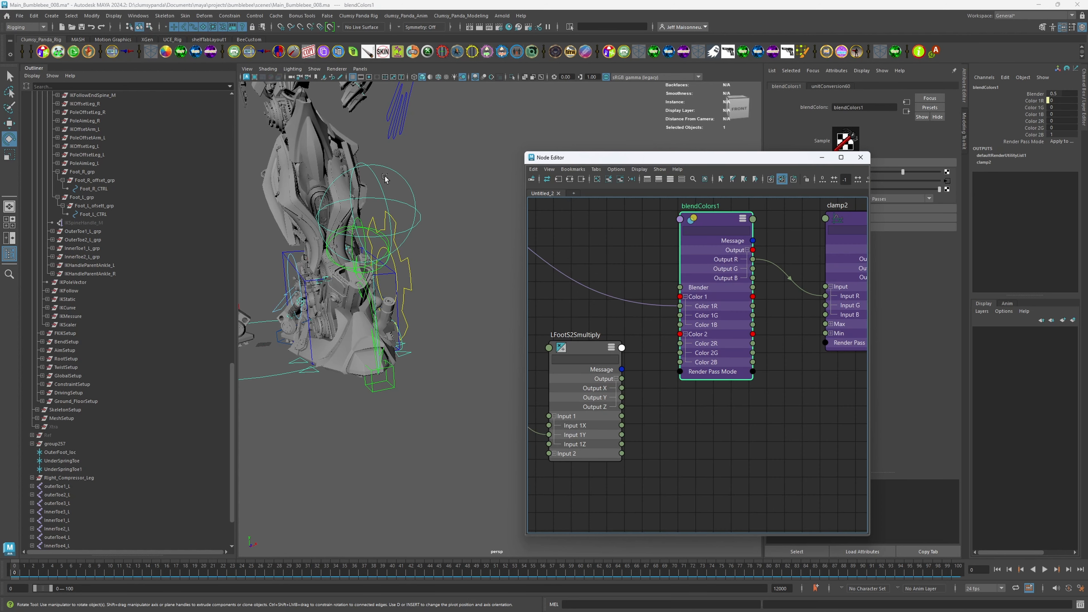
Step: Test-rotate Foot_L_CTRL around Y to check the rotation axis, and undo it
click(384, 178)
drag(344, 405, 471, 408)
key(ctrl+z)
Step: Connect LFootS2Smultiply's Output Y to blendColors1's Color 2R
scroll(663, 420, up, 1)
alt+middle_drag(659, 413, 685, 400)
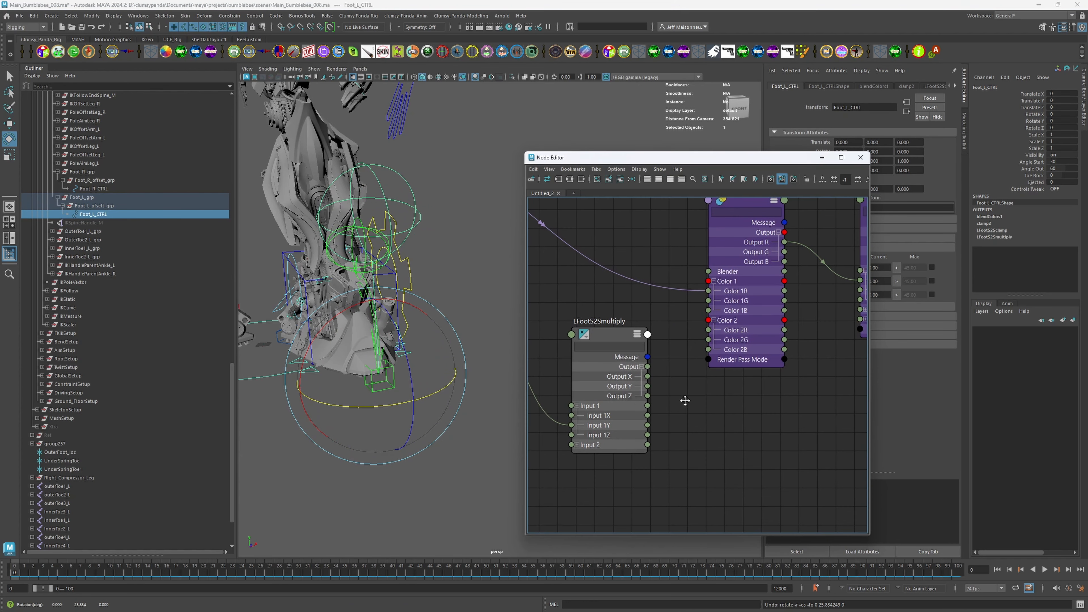
drag(647, 386, 708, 330)
scroll(691, 336, down, 1)
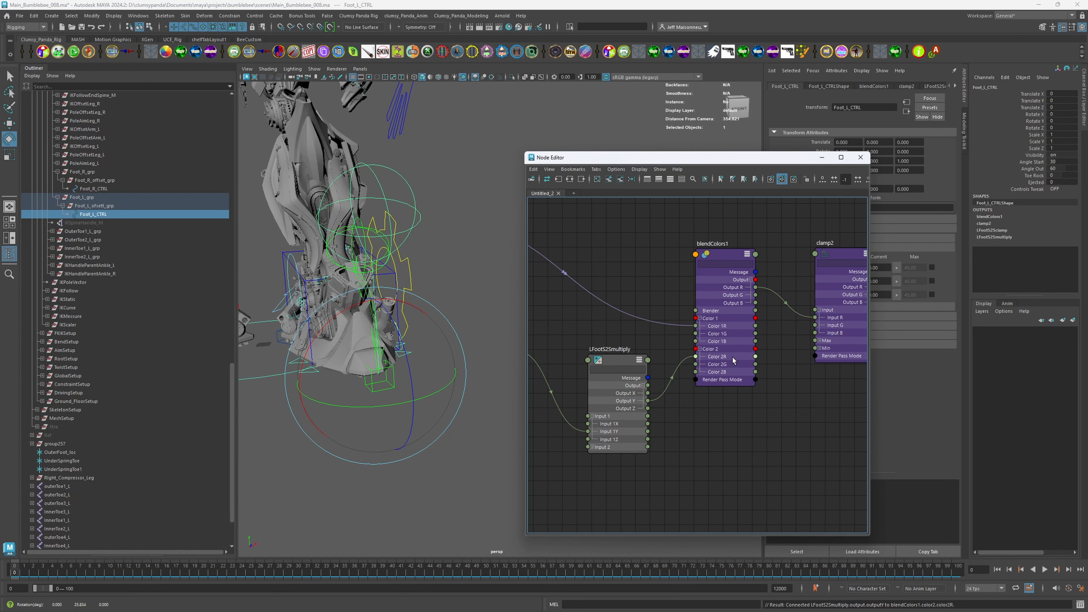
Step: Check the clamp2 node and its connection to IKLeg_L's Side To Side attribute
alt+middle_drag(833, 330, 745, 333)
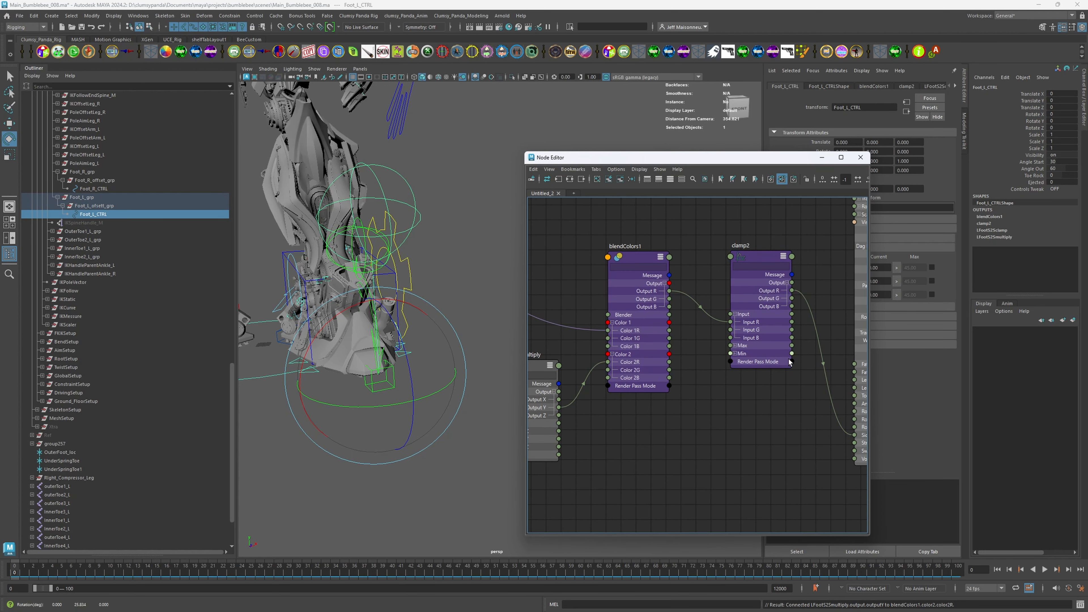
alt+middle_drag(790, 361, 685, 377)
scroll(685, 377, down, 1)
drag(642, 286, 638, 290)
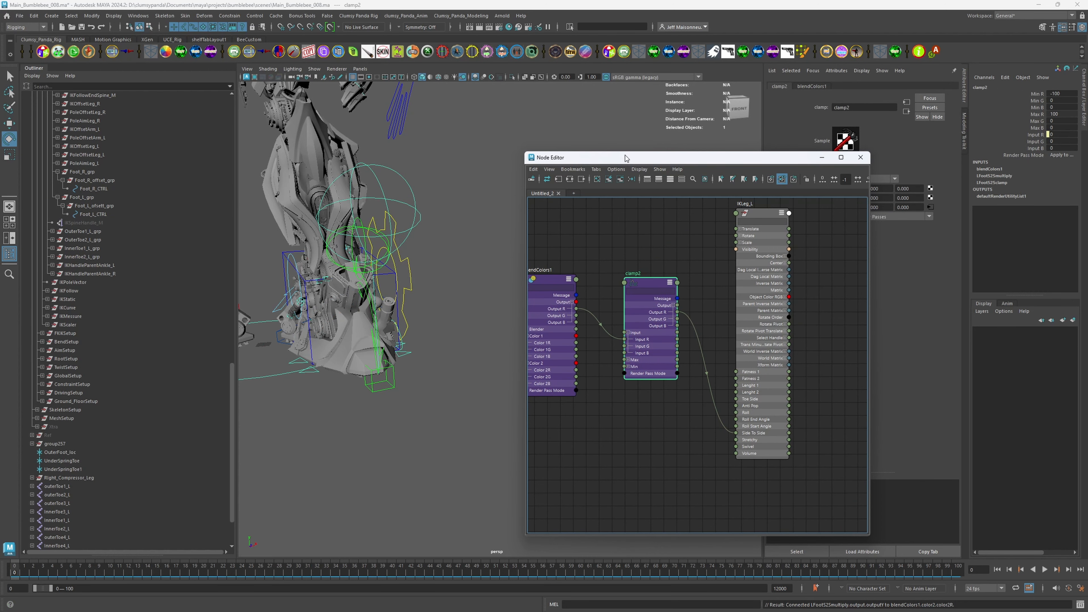
Step: Test the blended foot setup by rotating Foot_L_CTRL around Y several times, undoing the rotations
drag(625, 156, 714, 145)
alt+middle_drag(468, 212, 513, 203)
click(444, 178)
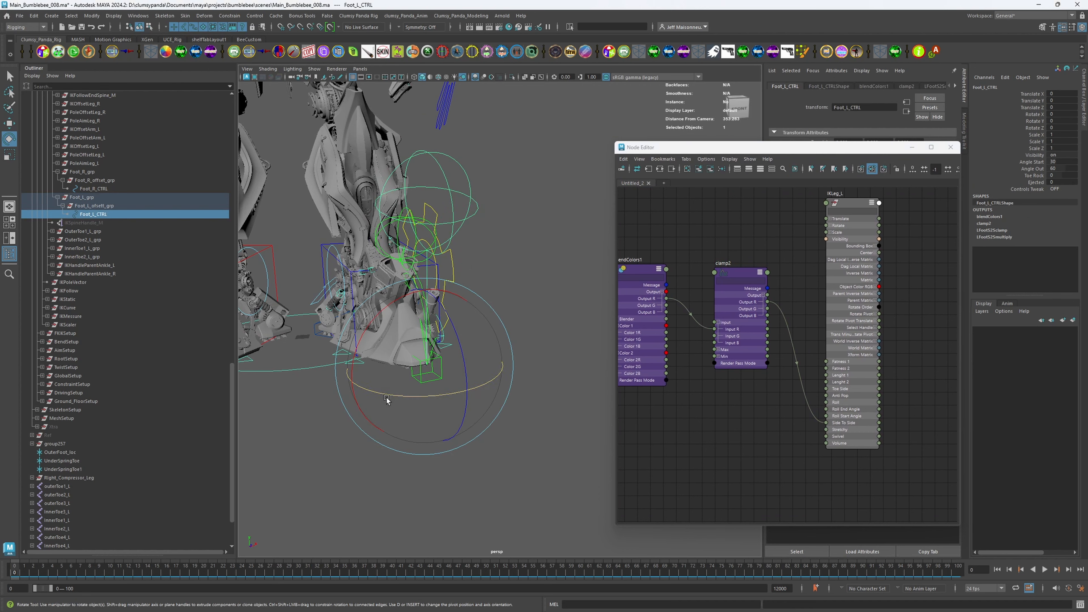
drag(387, 398, 398, 396)
mouse_move(345, 393)
mouse_down()
mouse_move(429, 382)
mouse_move(362, 383)
mouse_up()
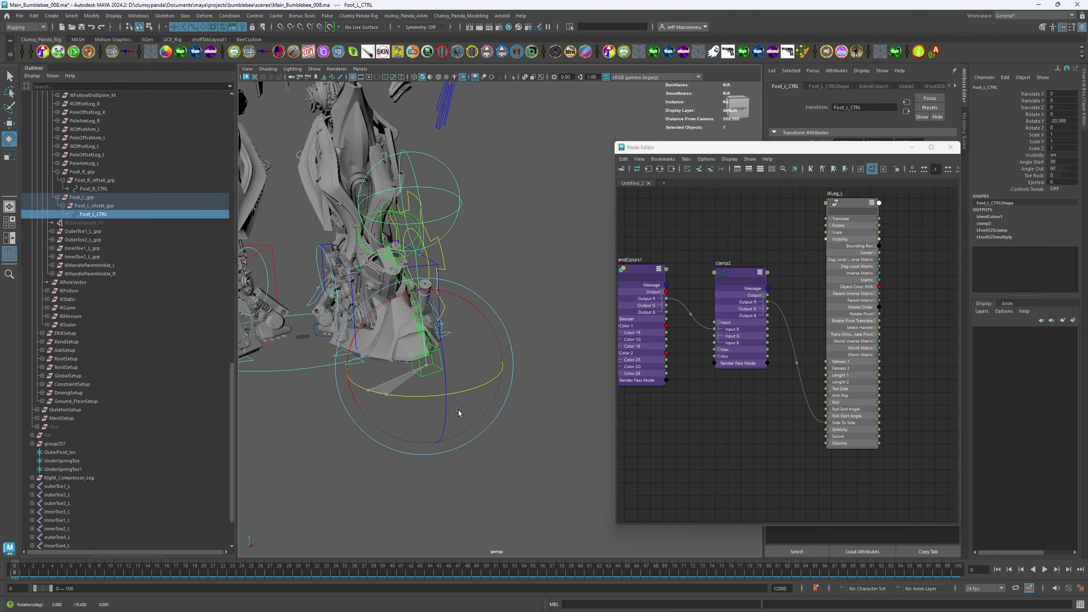
key(ctrl+z)
key(ctrl+z)
key(ctrl+z)
key(ctrl+z)
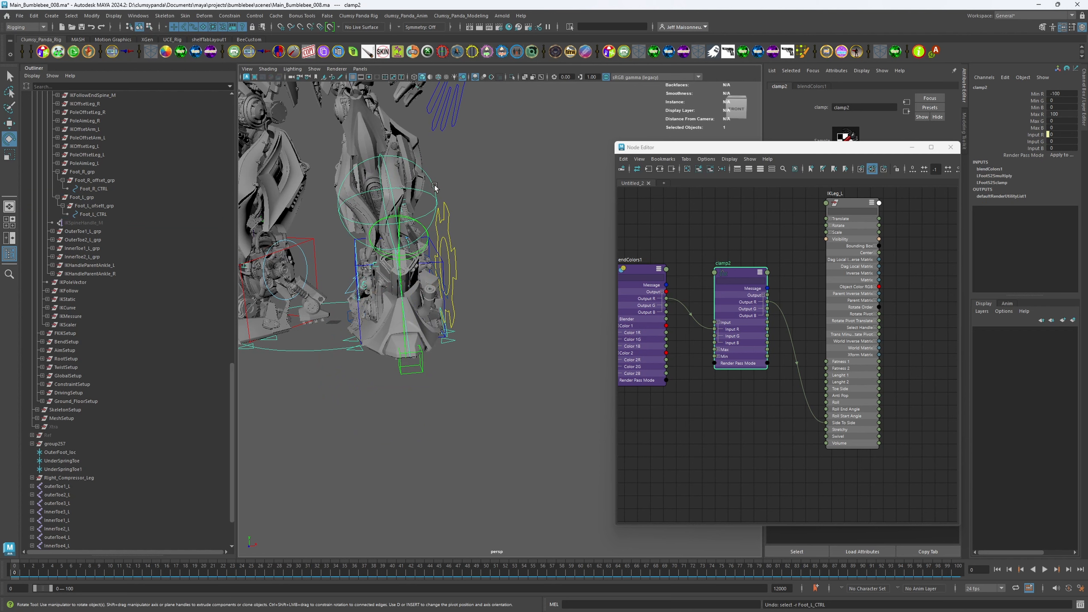
click(456, 294)
mouse_move(419, 283)
mouse_down()
mouse_move(386, 288)
mouse_move(458, 295)
mouse_move(413, 284)
mouse_up()
key(ctrl+z)
drag(363, 389, 418, 385)
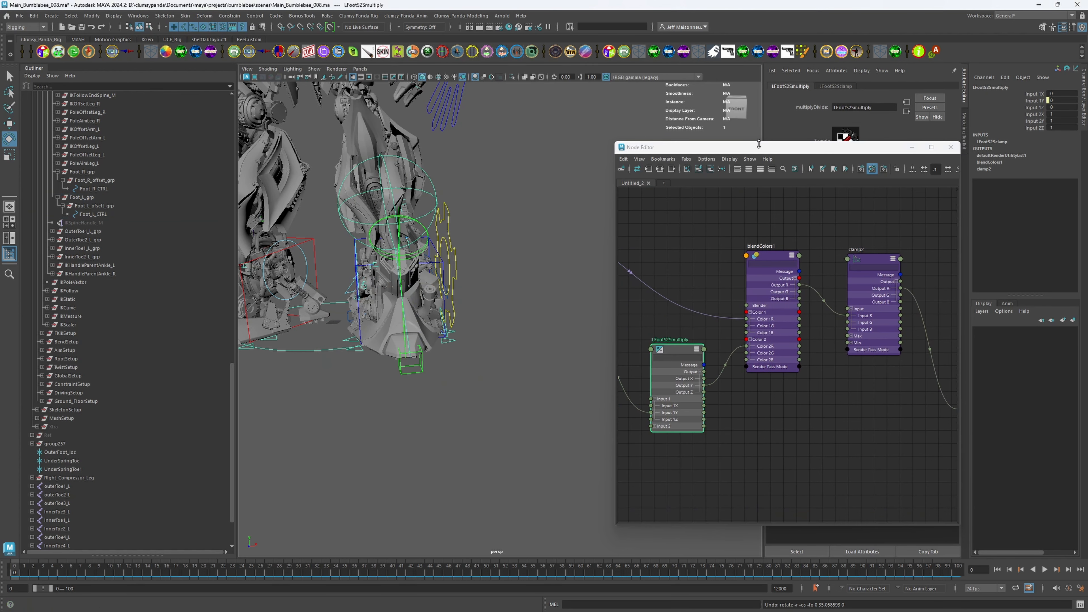
Step: Inspect LFootS2Smultiply's settings, then test-rotate Foot_L_CTRL around Y and undo the rotation
drag(756, 149, 623, 212)
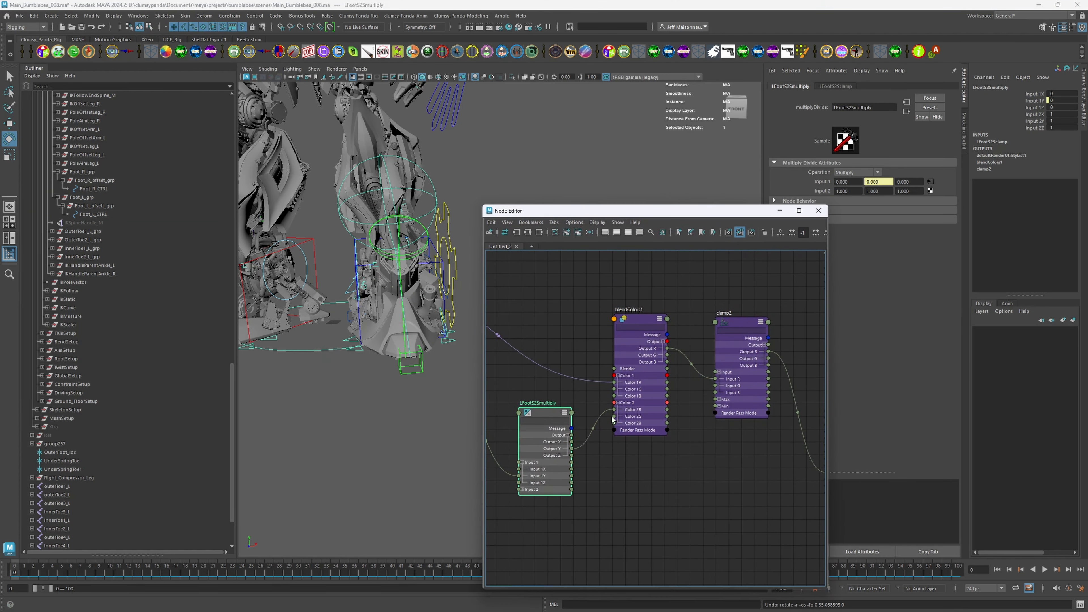
click(542, 417)
alt+drag(409, 343, 433, 354)
click(404, 380)
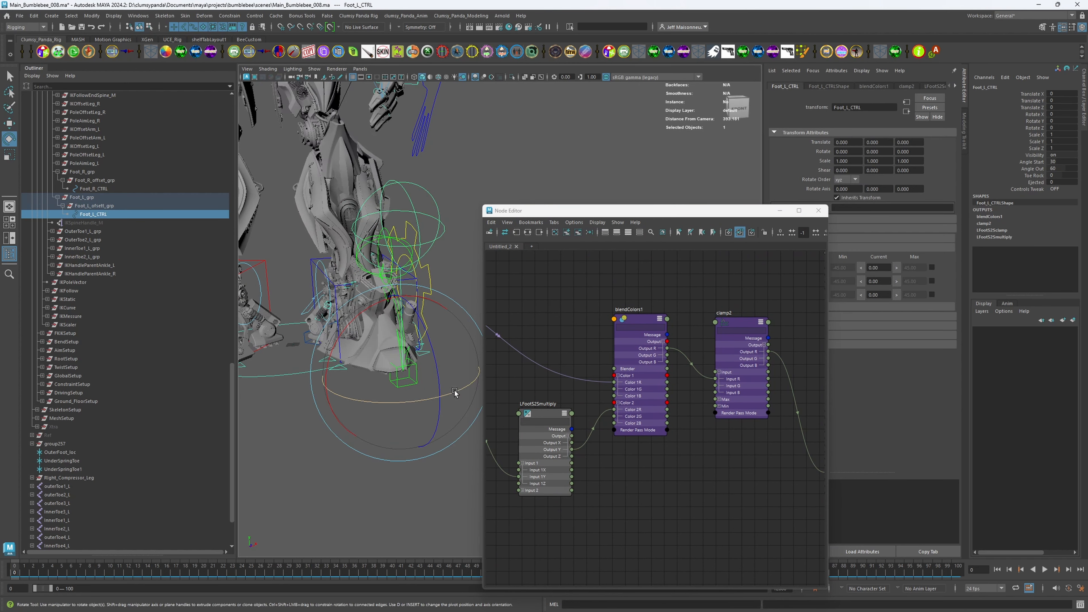
drag(454, 391, 380, 401)
alt+drag(460, 257, 444, 254)
key(ctrl+z)
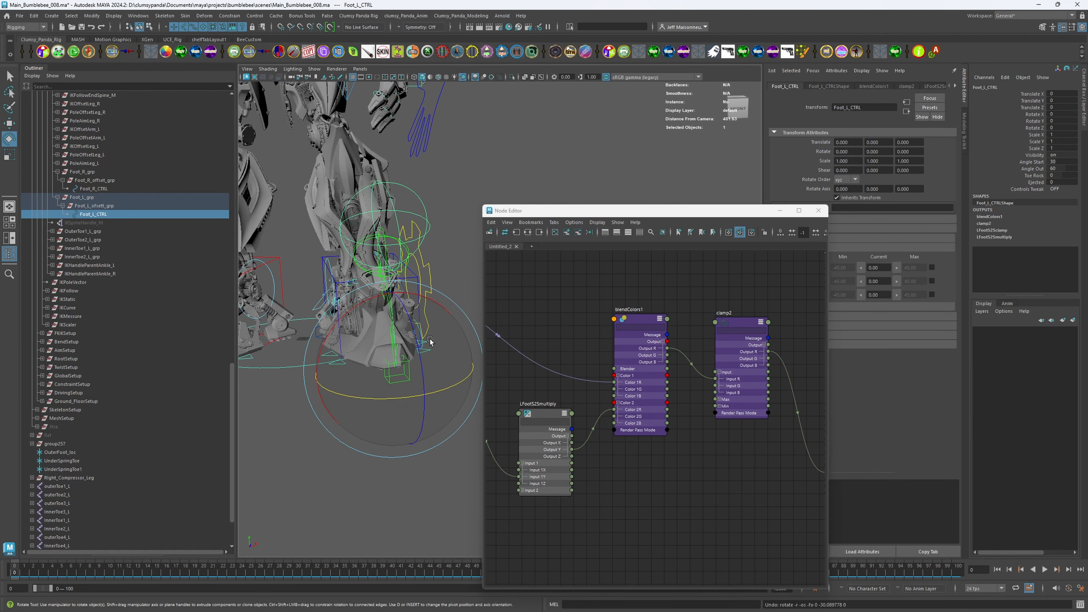
Step: Try -1 as LFootS2Smultiply's Input 2Y and test it by rotating Foot_L_CTRL around Y
click(537, 418)
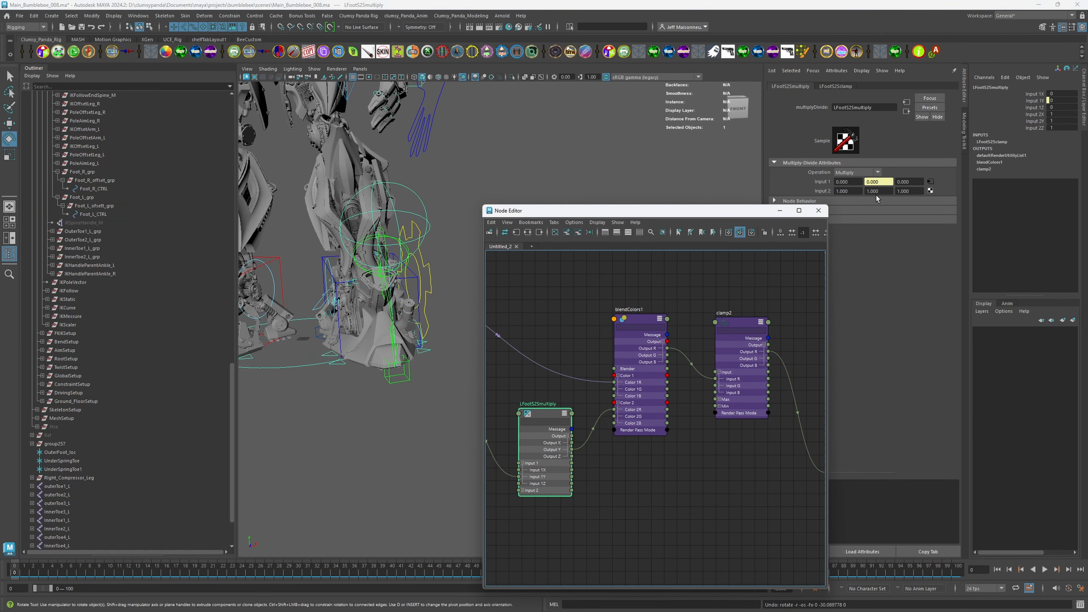
click(867, 191)
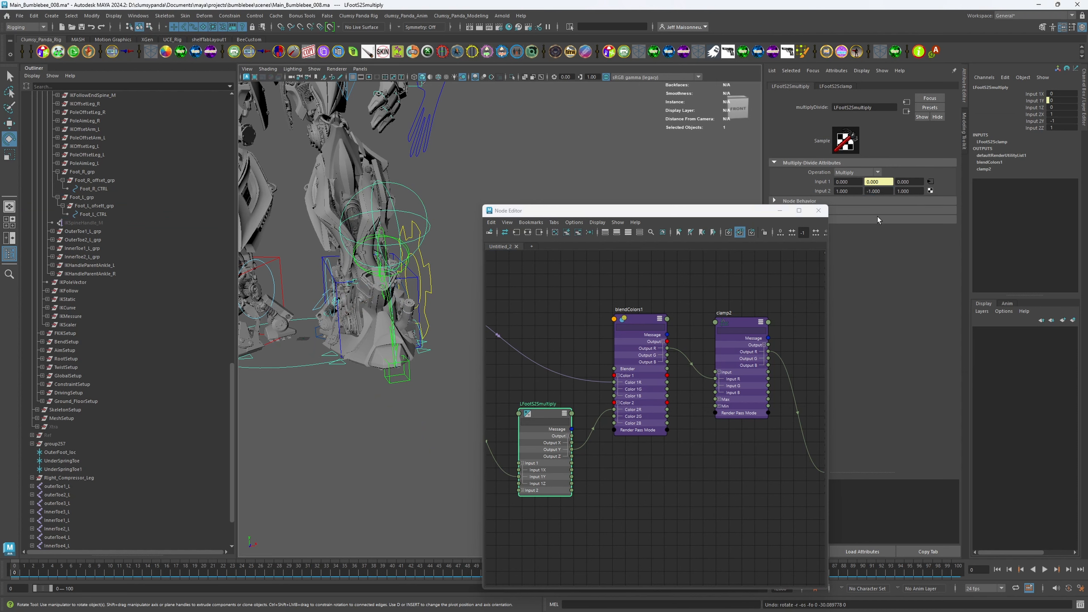
click(422, 197)
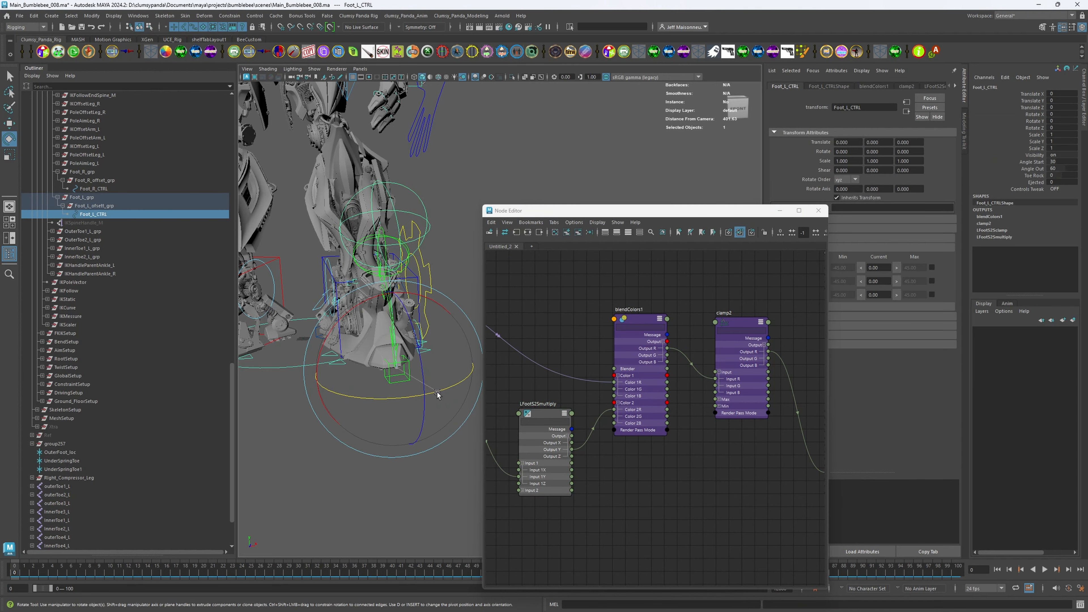
drag(437, 394, 393, 398)
Step: Set LFootS2Smultiply's Input 2Y back to 1
click(535, 414)
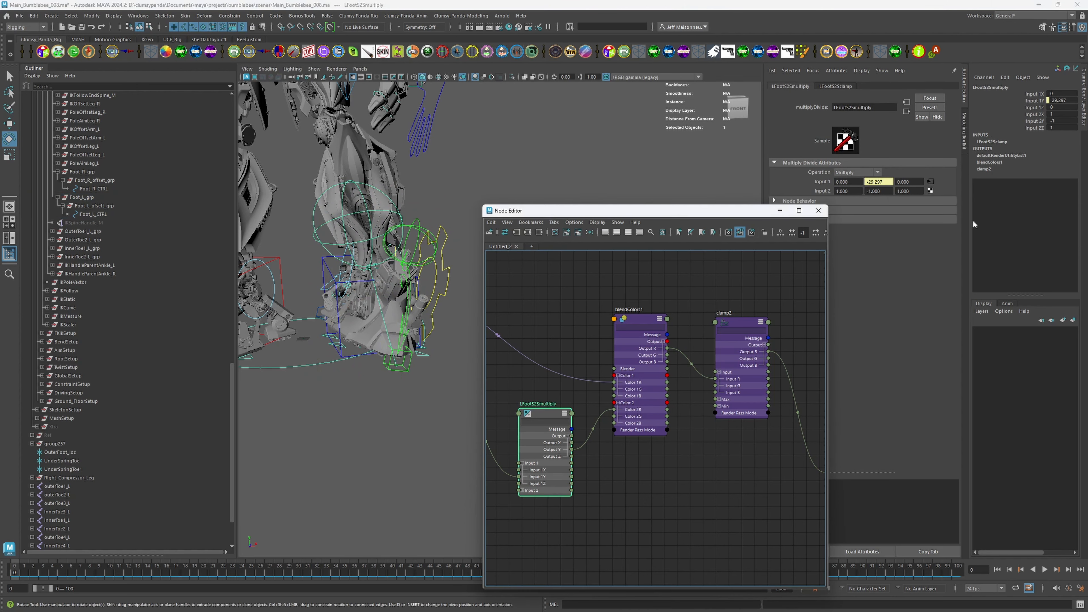
drag(888, 194, 850, 197)
text(1)
key(Return)
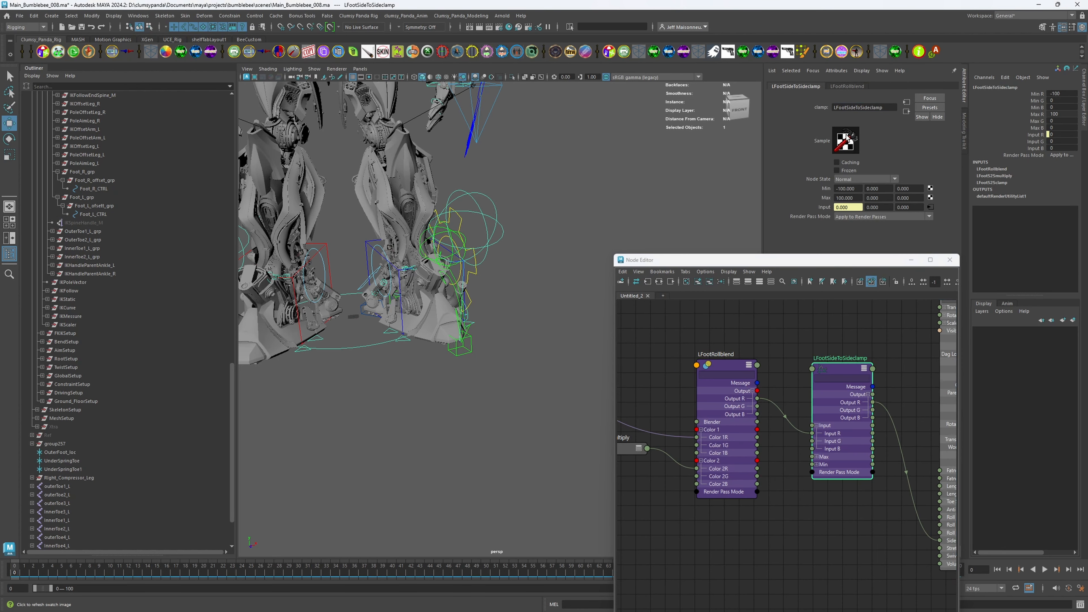
Step: Collapse the LFootRollblend and LFootSideToSideclamp nodes to their headers in the node graph
scroll(805, 478, down, 3)
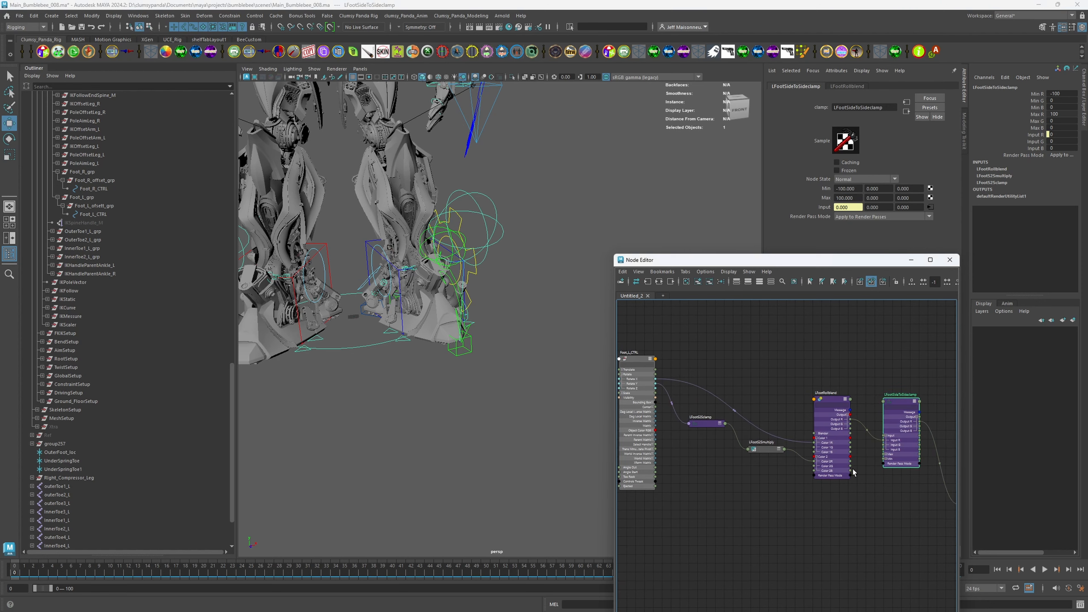
drag(675, 328, 834, 381)
key(1)
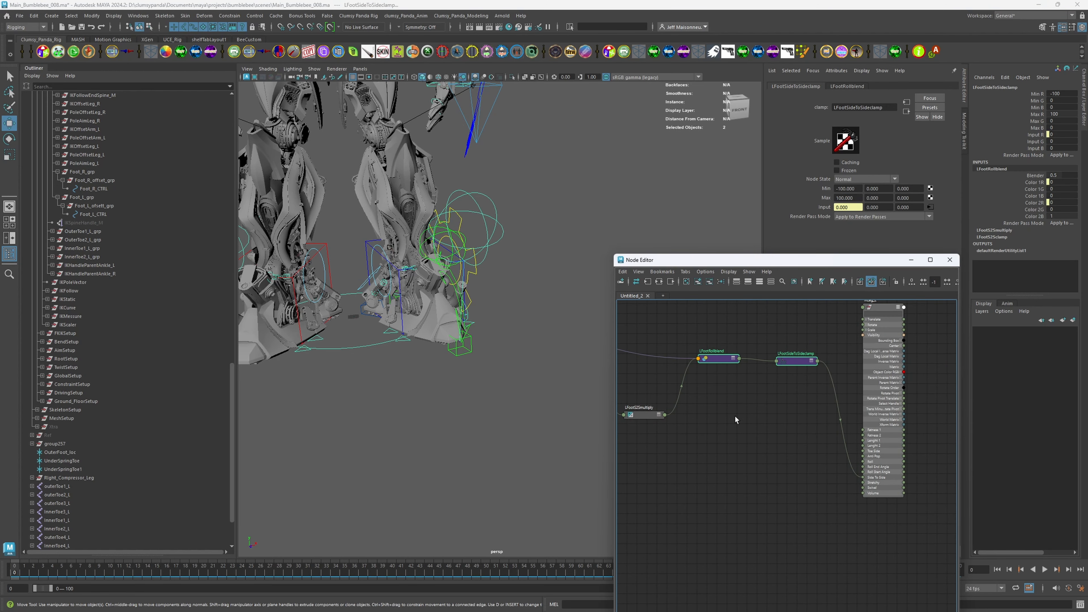
scroll(702, 419, down, 1)
alt+middle_drag(694, 418, 829, 440)
drag(701, 393, 807, 394)
Step: Test-rotate Foot_L_CTRL freely, then reset its Rotate X, Y and Z to 0
drag(744, 259, 712, 107)
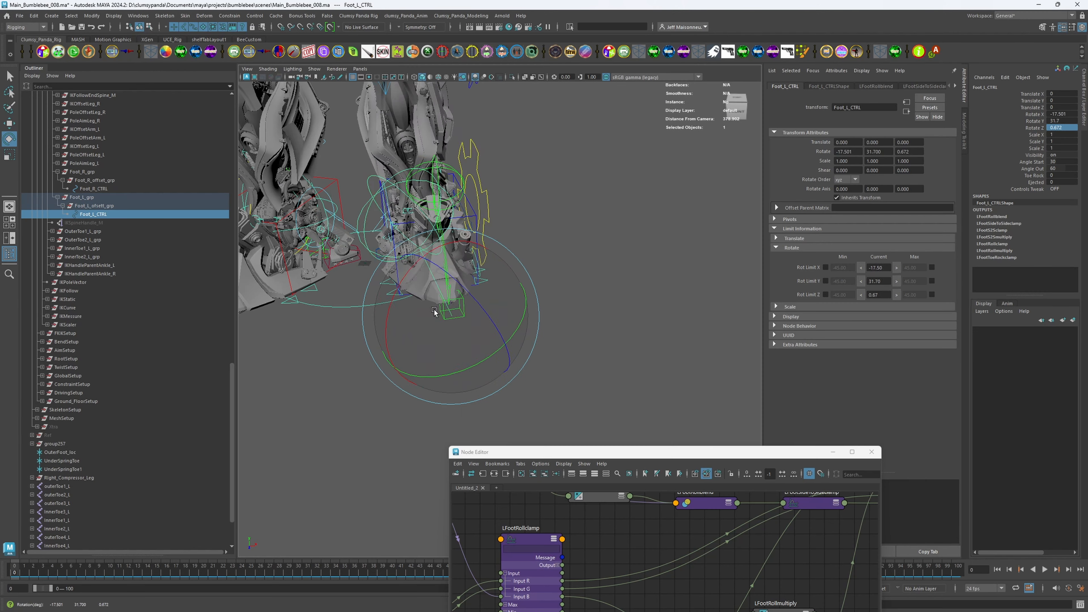
drag(434, 312, 462, 308)
drag(1063, 114, 1063, 128)
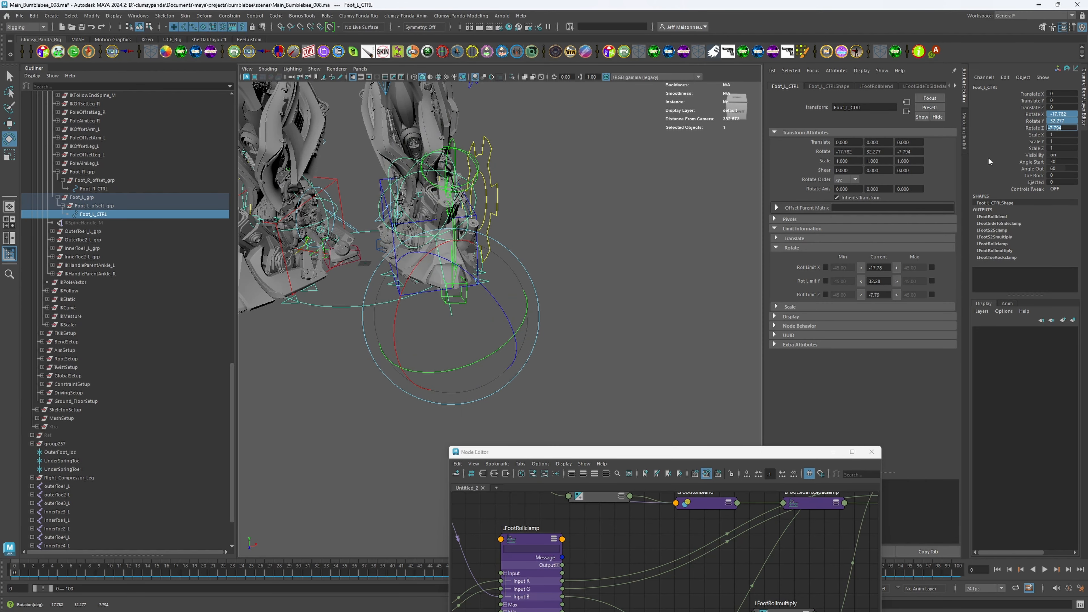
text(0)
key(Return)
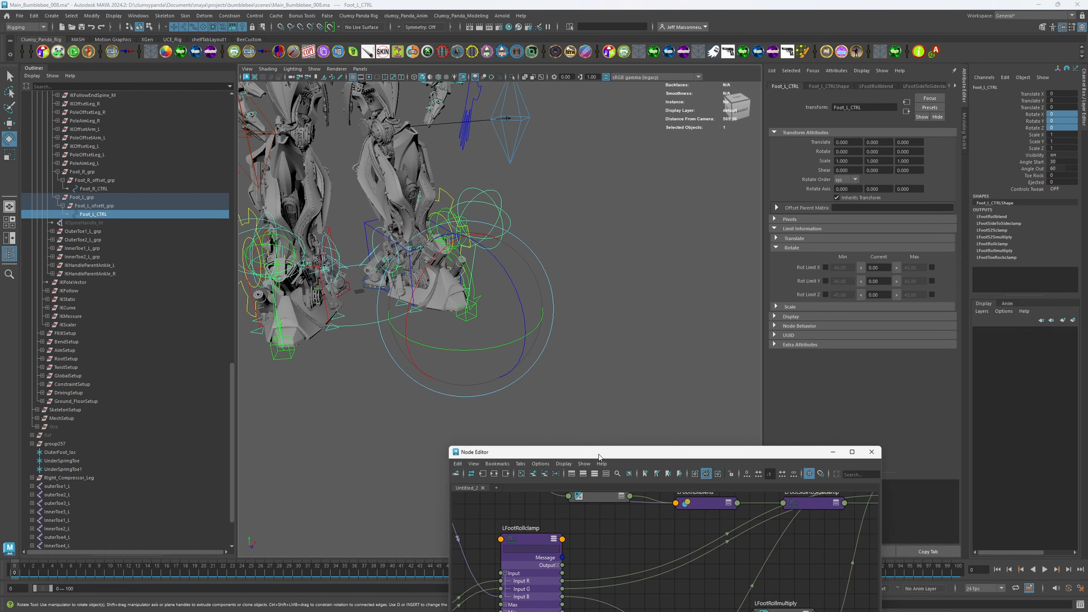
Step: Review the left foot roll nodes in the graph, then select HeelFoot_ctrl_L and test-rotate it around Z
drag(598, 454, 725, 140)
alt+middle_drag(746, 441, 819, 398)
scroll(820, 398, down, 1)
drag(780, 312, 798, 302)
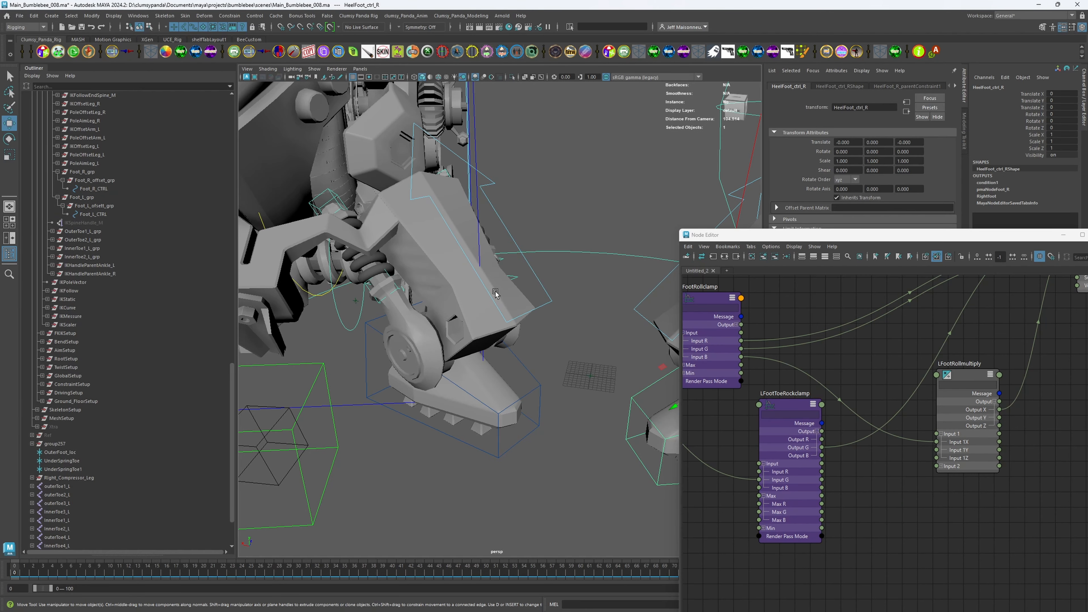
alt+drag(509, 302, 544, 277)
click(541, 342)
key(e)
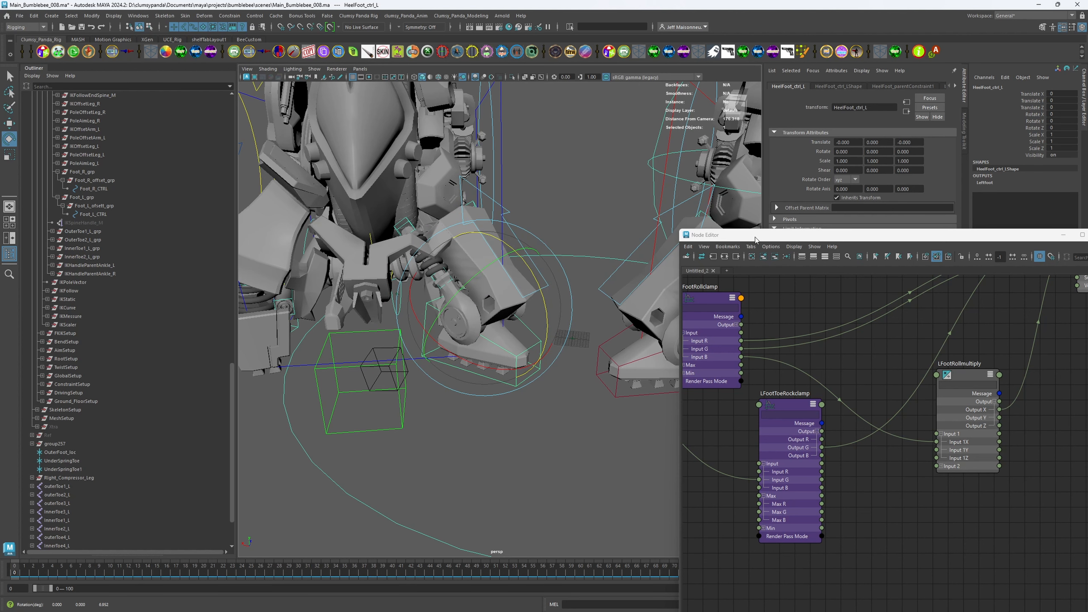
Step: Open an empty graph tab in the Node Editor while keeping HeelFoot_ctrl_L selected
drag(755, 240, 715, 113)
click(538, 126)
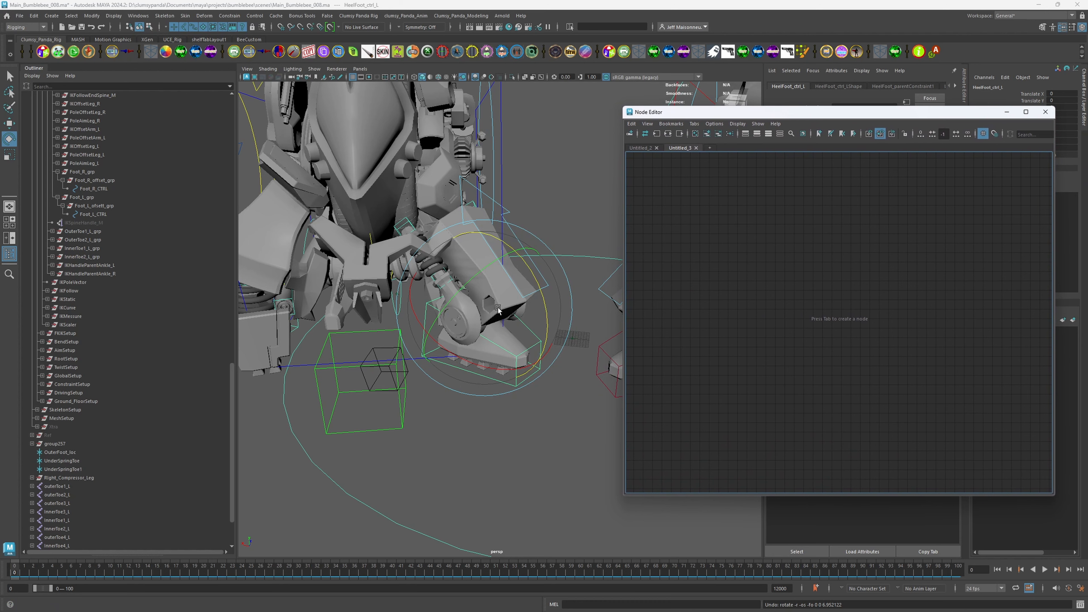
alt+middle_drag(496, 330, 480, 308)
key(w)
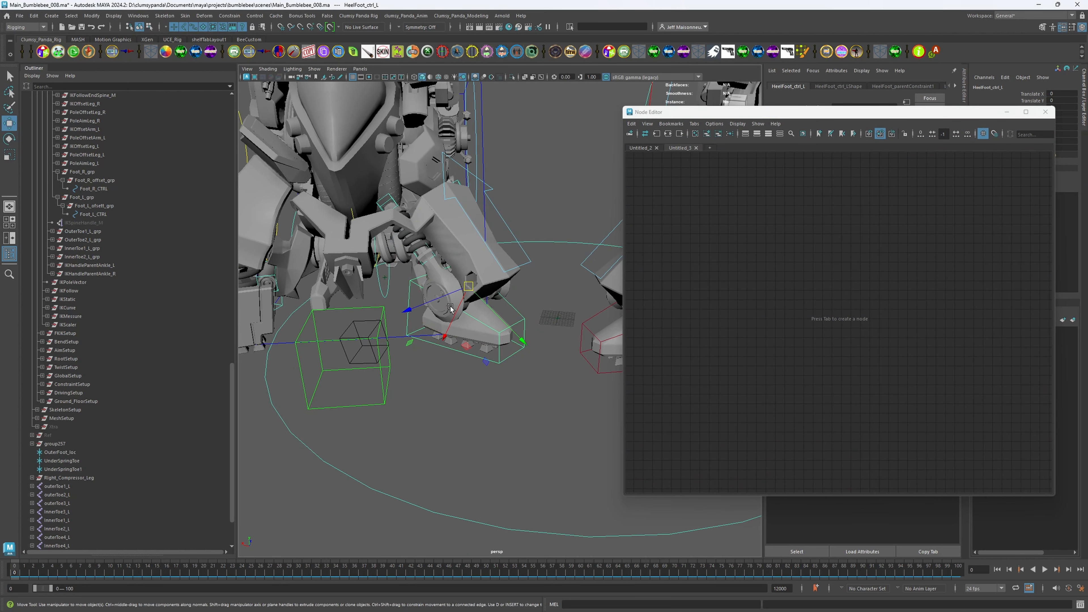
click(138, 15)
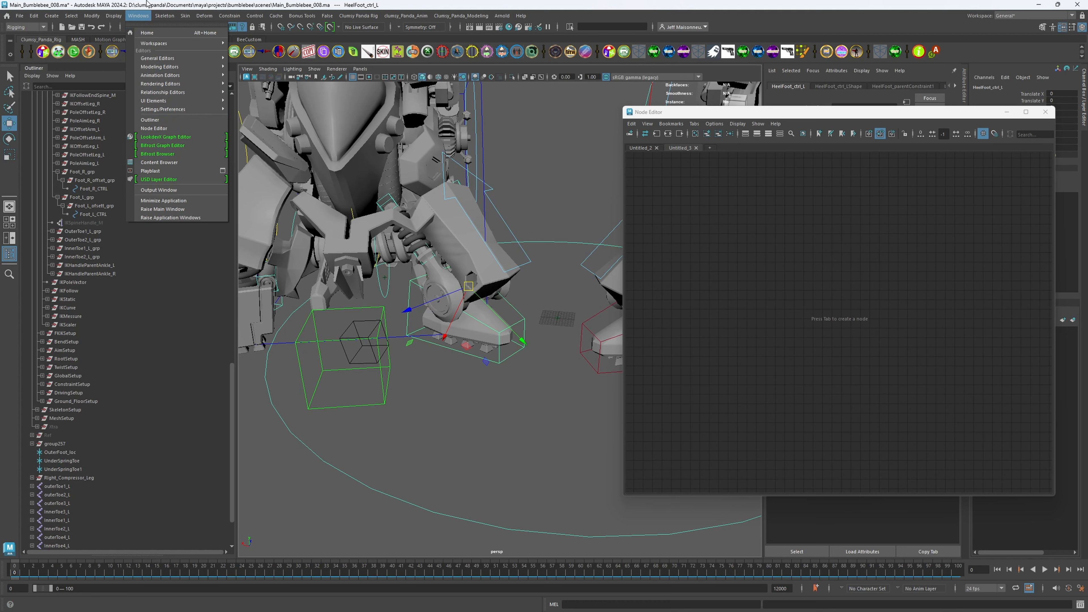
click(138, 9)
Step: Select RetractSpring_offset_grp_L above the left retract spring control and graph its connections in the empty Node Editor tab
click(493, 255)
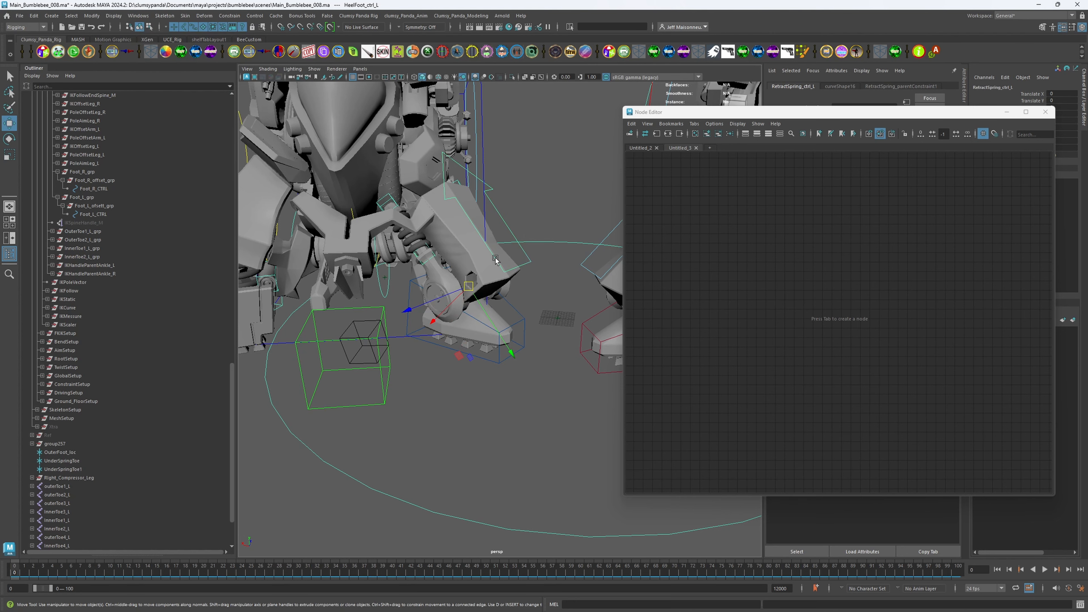
key(Up)
drag(793, 112, 746, 265)
alt+middle_drag(516, 222, 492, 209)
key(Up)
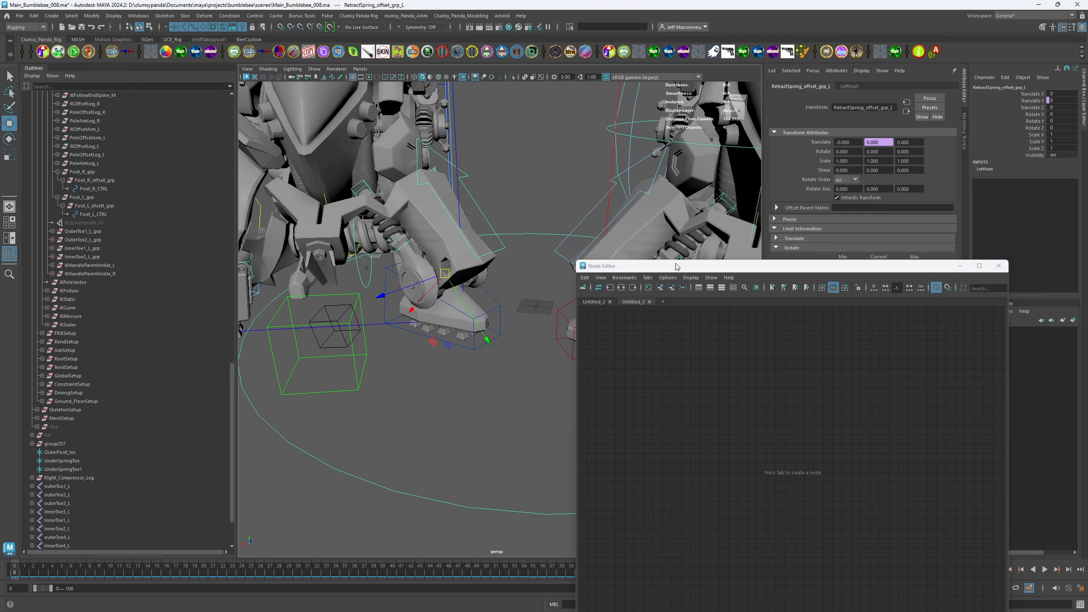
drag(676, 264, 621, 130)
click(566, 153)
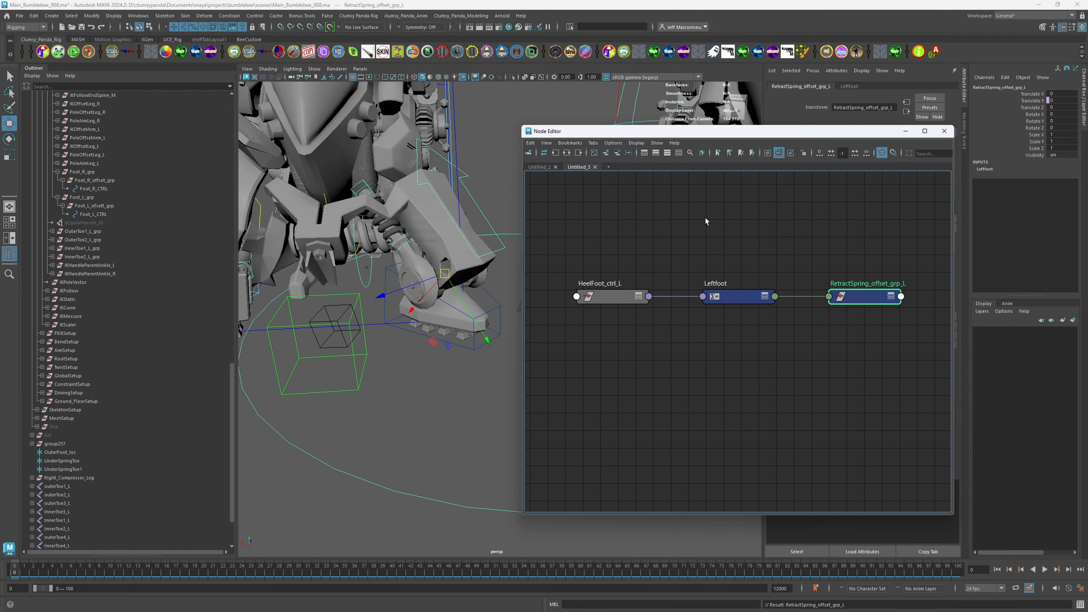
Step: Expand the Leftfoot node to its connected attributes and HeelFoot_ctrl_L and RetractSpring_offset_grp_L to their full attribute lists
drag(707, 220, 754, 370)
key(2)
drag(623, 237, 624, 328)
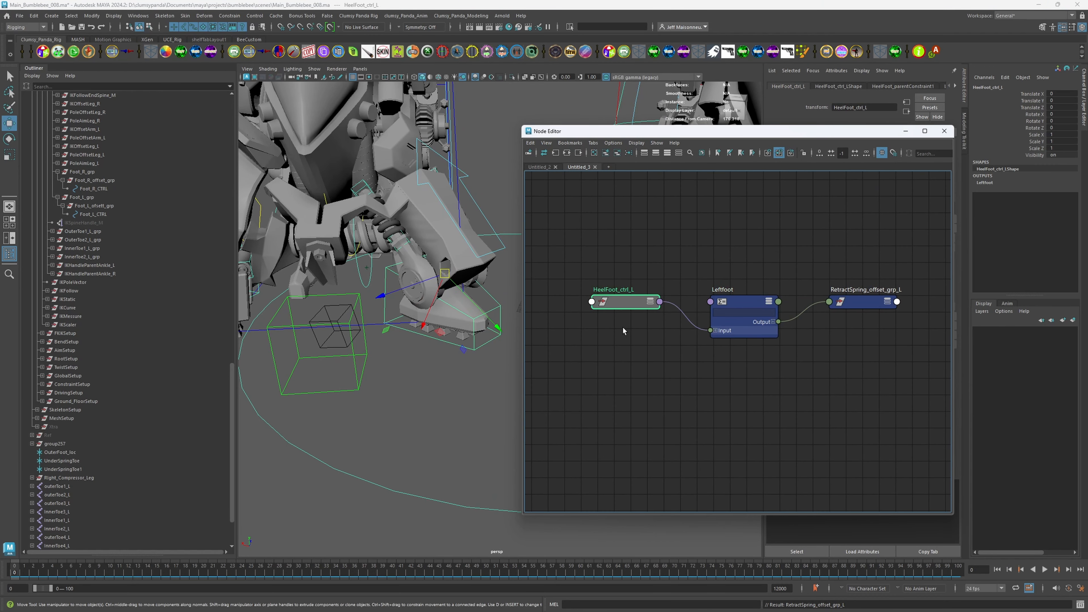
key(3)
drag(845, 268, 864, 334)
key(3)
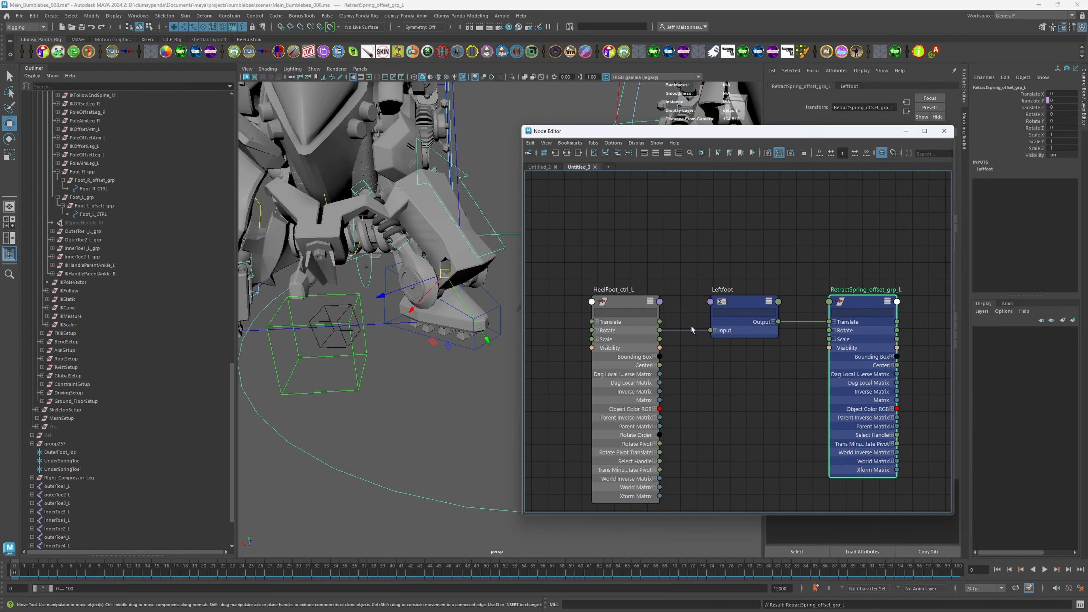
Step: Test how HeelFoot_ctrl_L drives the retract spring by rotating it around Z, then undo the rotations
drag(668, 131, 724, 125)
alt+drag(422, 339, 466, 341)
click(520, 295)
alt+drag(520, 295, 467, 358)
key(e)
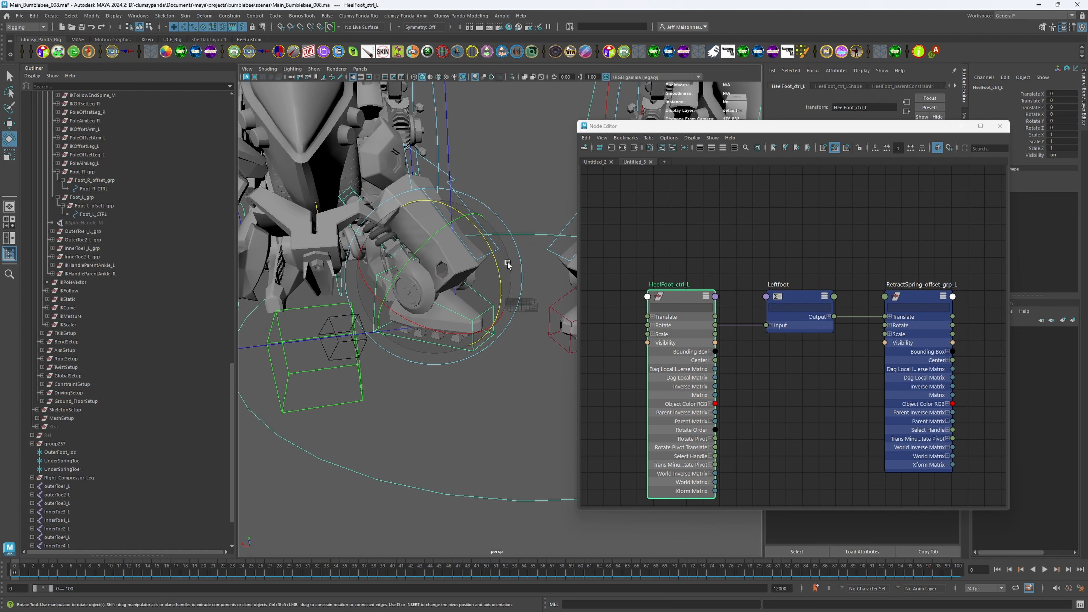
mouse_move(498, 268)
mouse_down()
mouse_move(465, 231)
mouse_move(500, 260)
mouse_move(491, 242)
mouse_move(497, 261)
mouse_up()
key(ctrl+z)
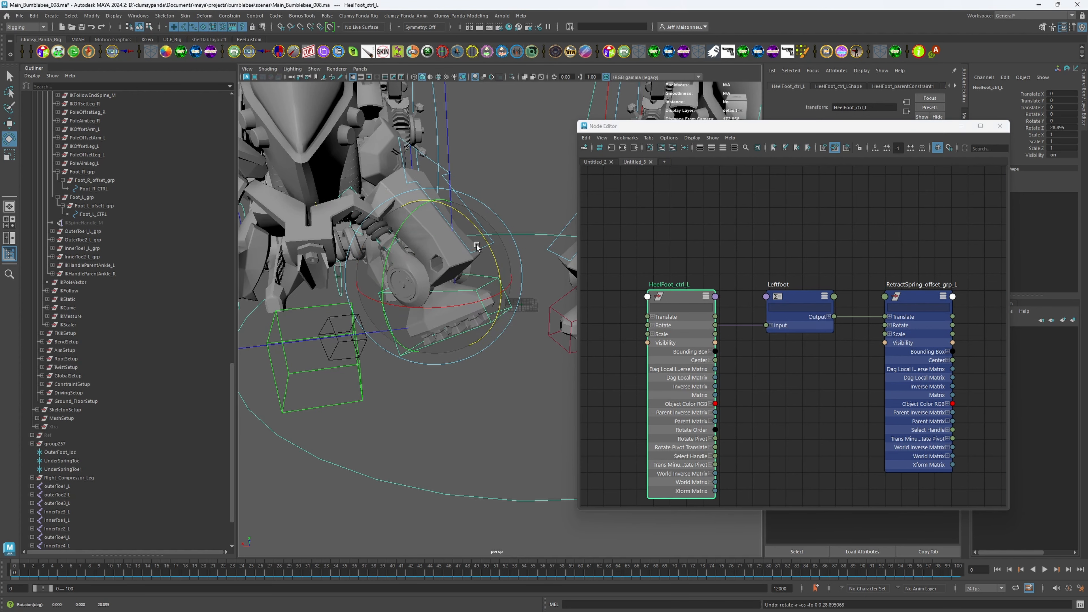
key(ctrl+z)
Step: Select the parent group HeelFoot_extra_offset_grp_L, test-rotate it around Z and undo the rotation
alt+middle_drag(512, 358, 480, 351)
key(Up)
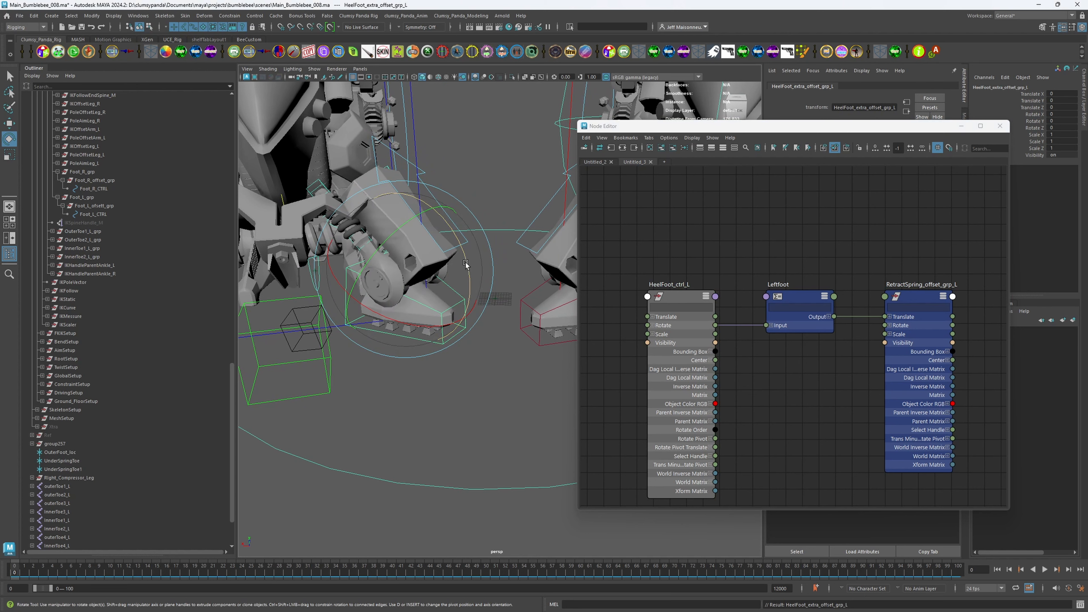
drag(467, 265, 442, 274)
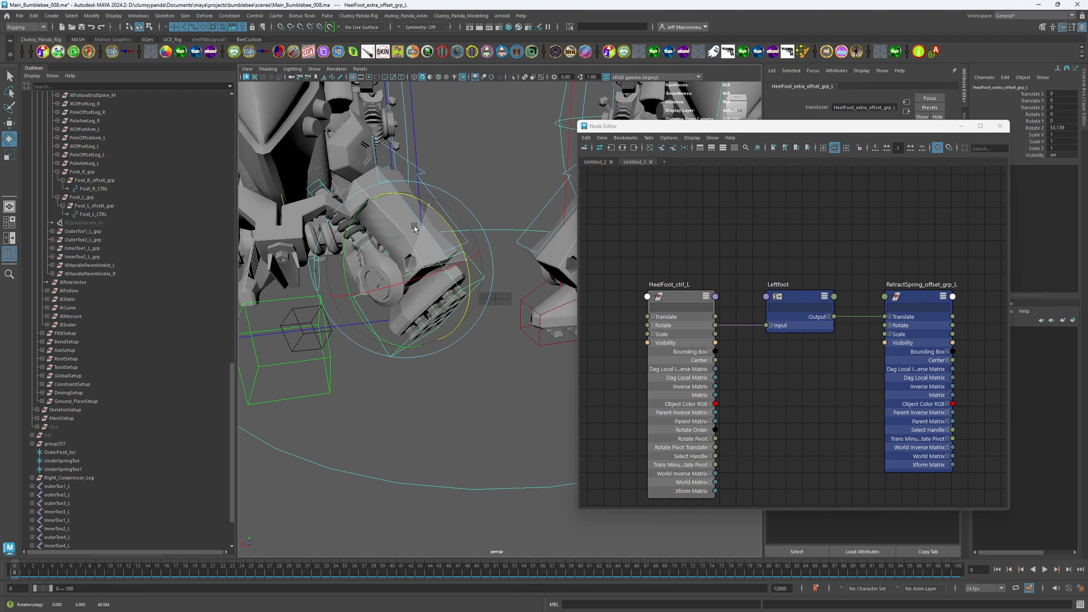
key(ctrl+z)
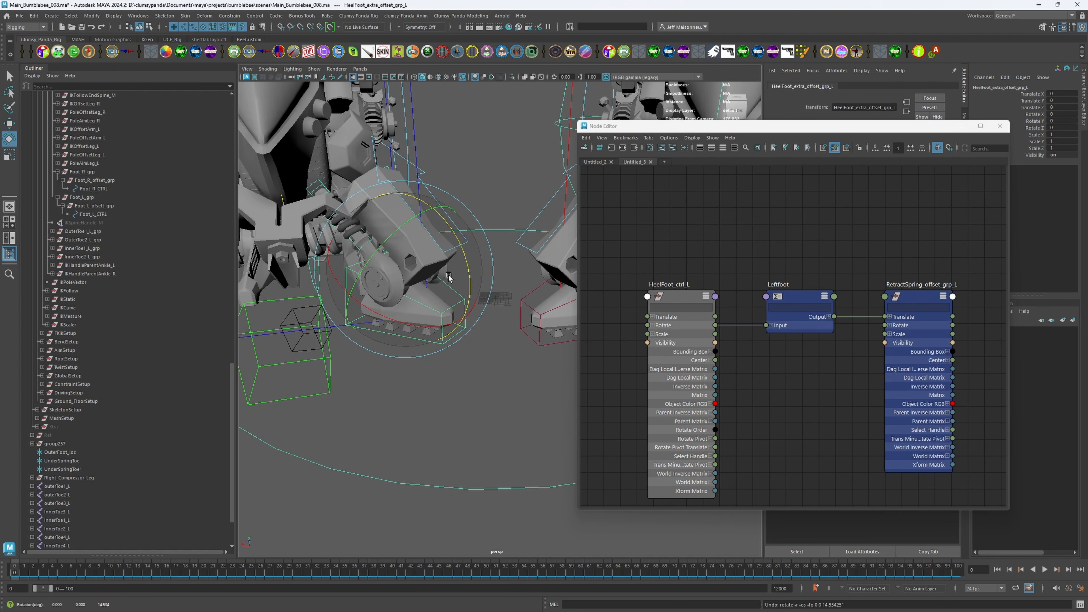
Step: Open the Expression Editor, filter by expression name and display the Leftfoot expression with enlarged text
click(138, 16)
mouse_move(169, 67)
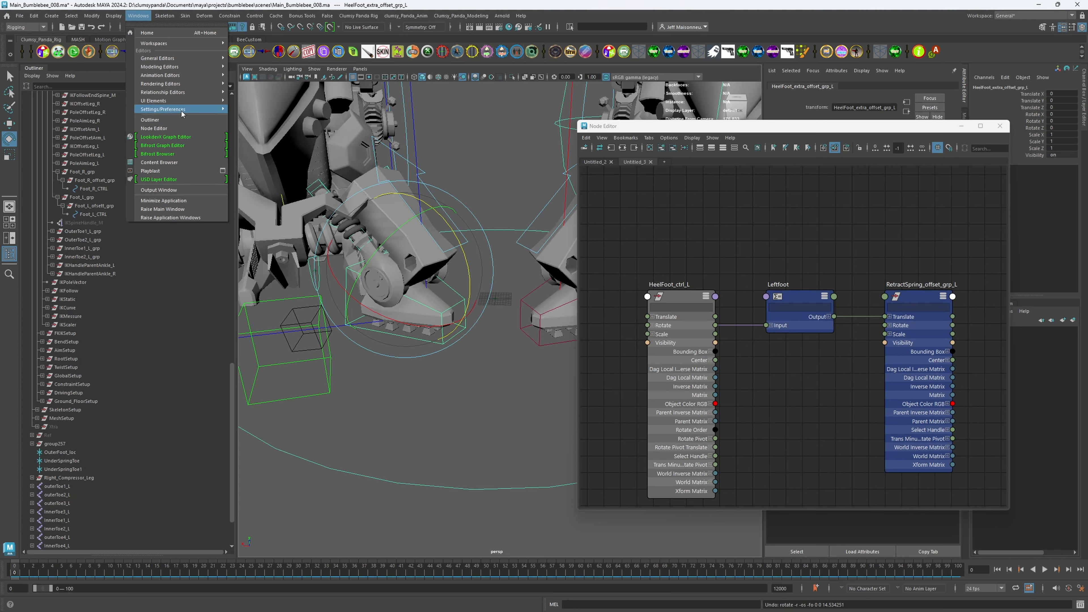
mouse_move(179, 111)
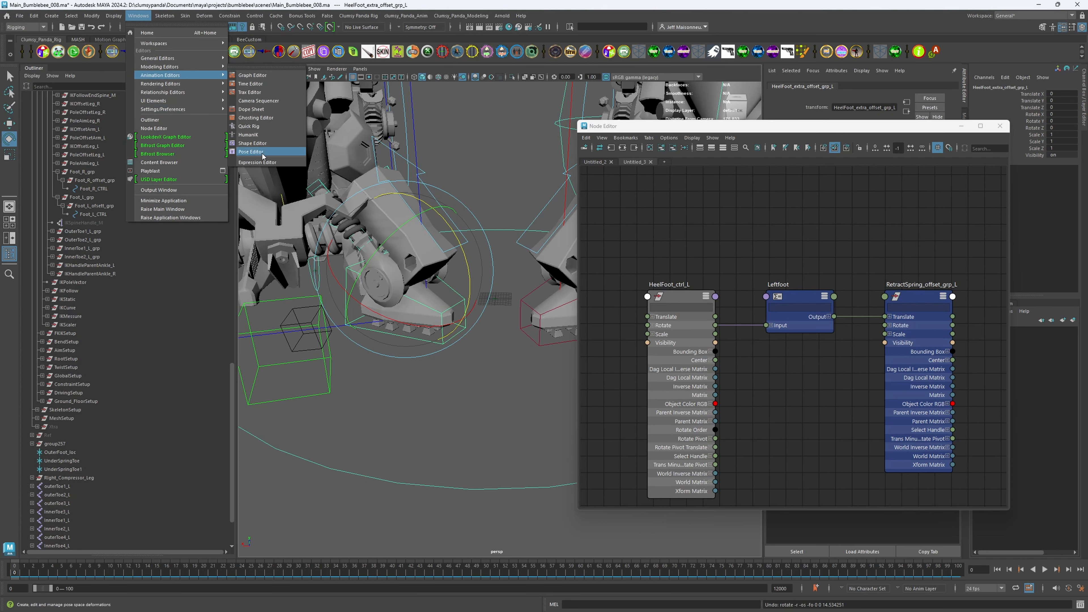
click(272, 169)
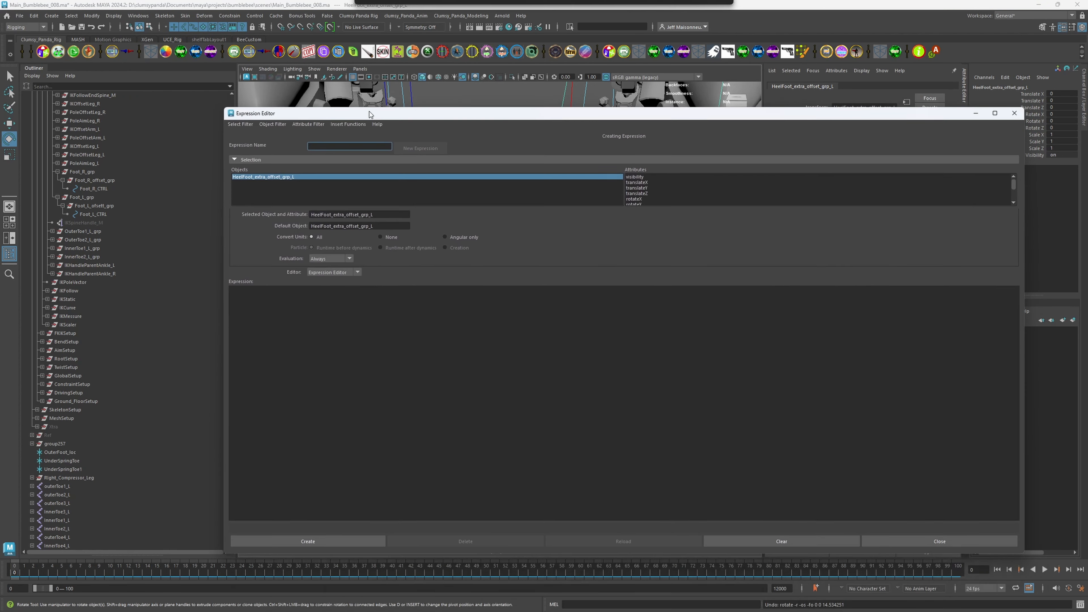
click(256, 115)
click(292, 130)
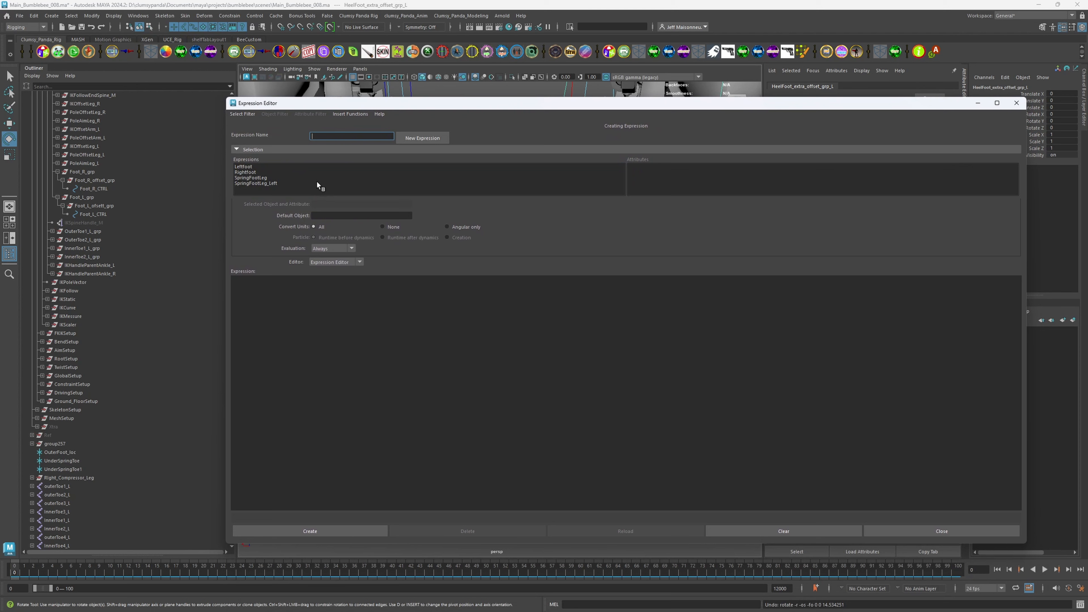
click(242, 166)
ctrl+scroll(377, 329, up, 8)
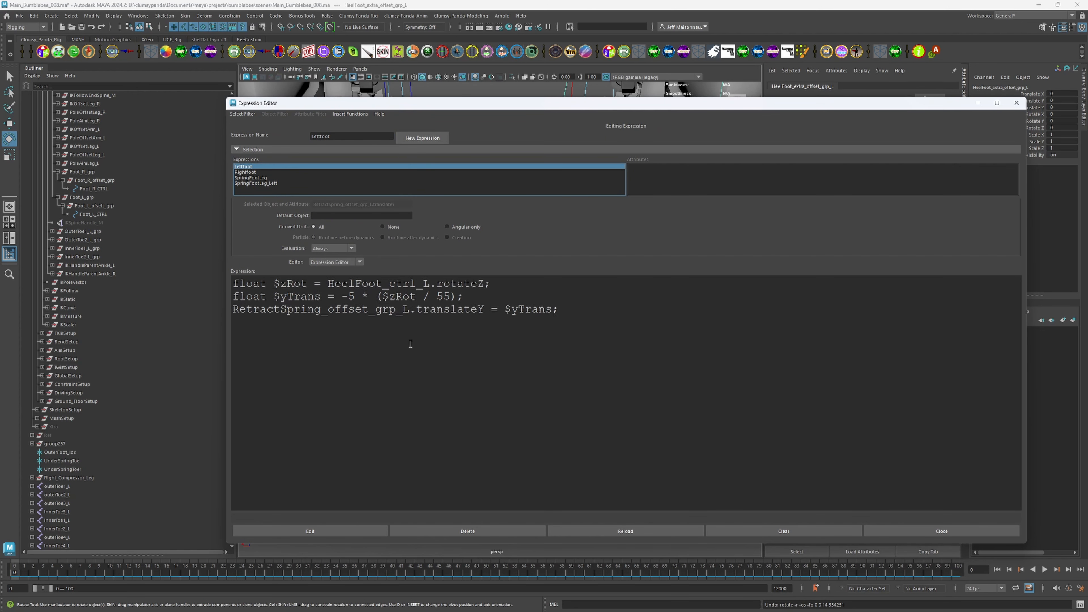
ctrl+scroll(419, 370, up, 6)
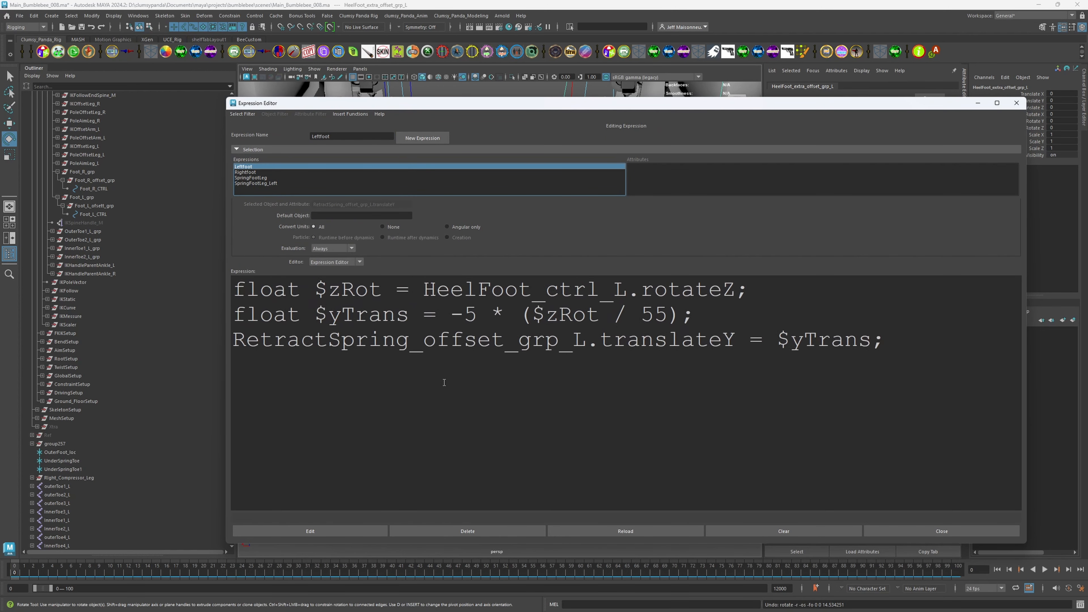
click(867, 288)
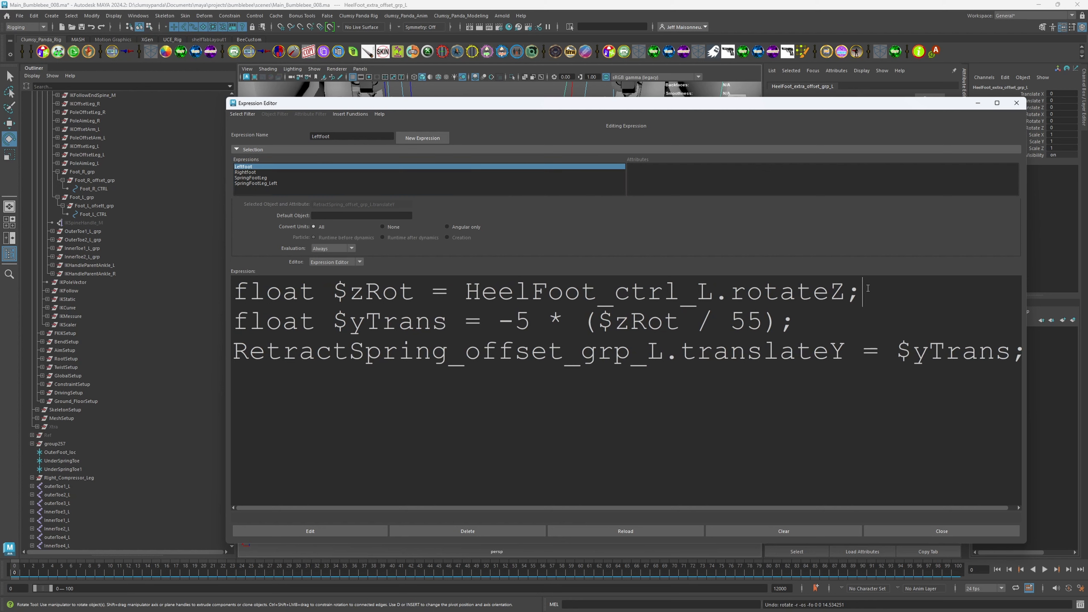
key(Return)
text(if)
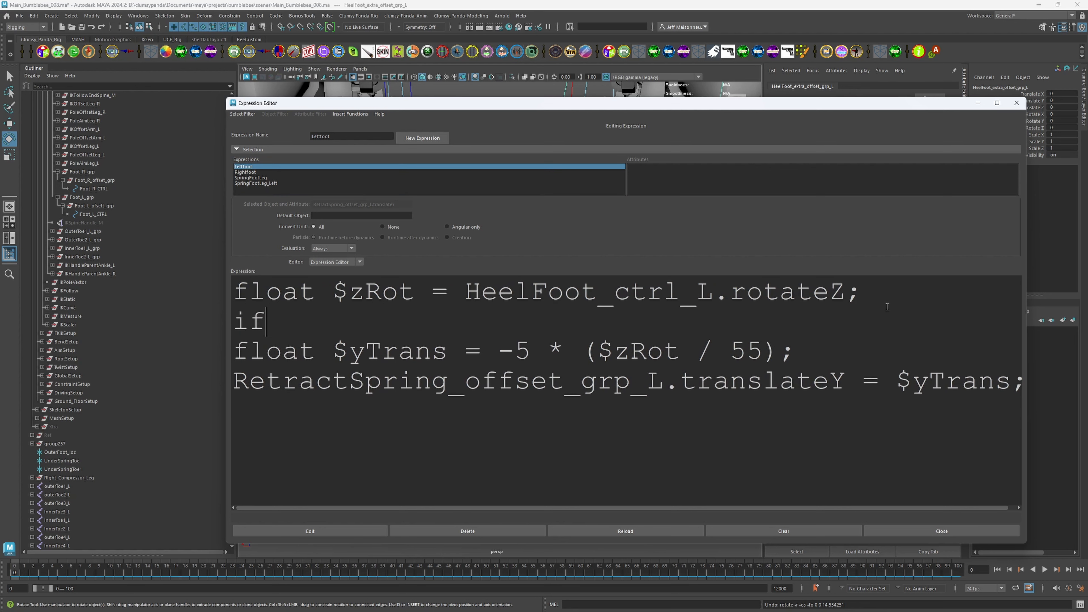
key(BackSpace)
key(BackSpace)
key(BackSpace)
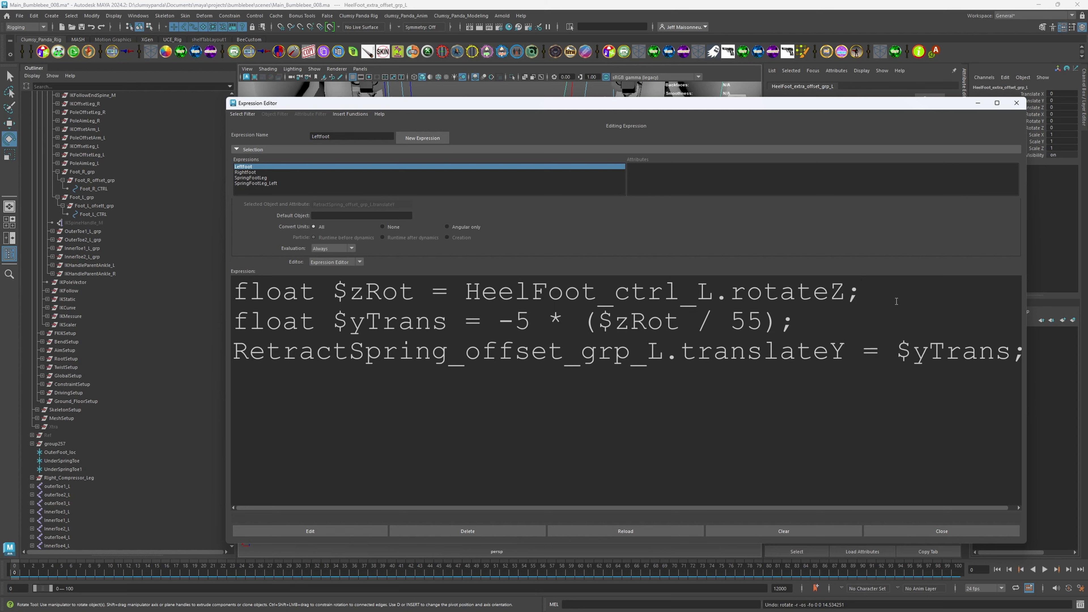
Step: Highlight the $zRot line of the Leftfoot expression, then narrow the Expression Editor and move it off the node graph
key(shift+Home)
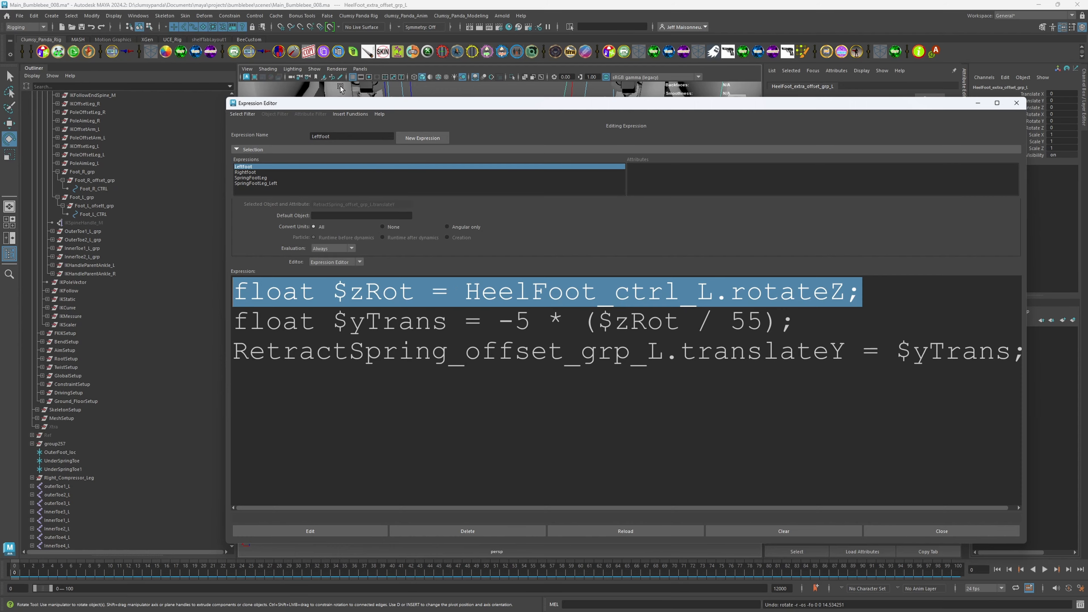
drag(359, 103, 254, 97)
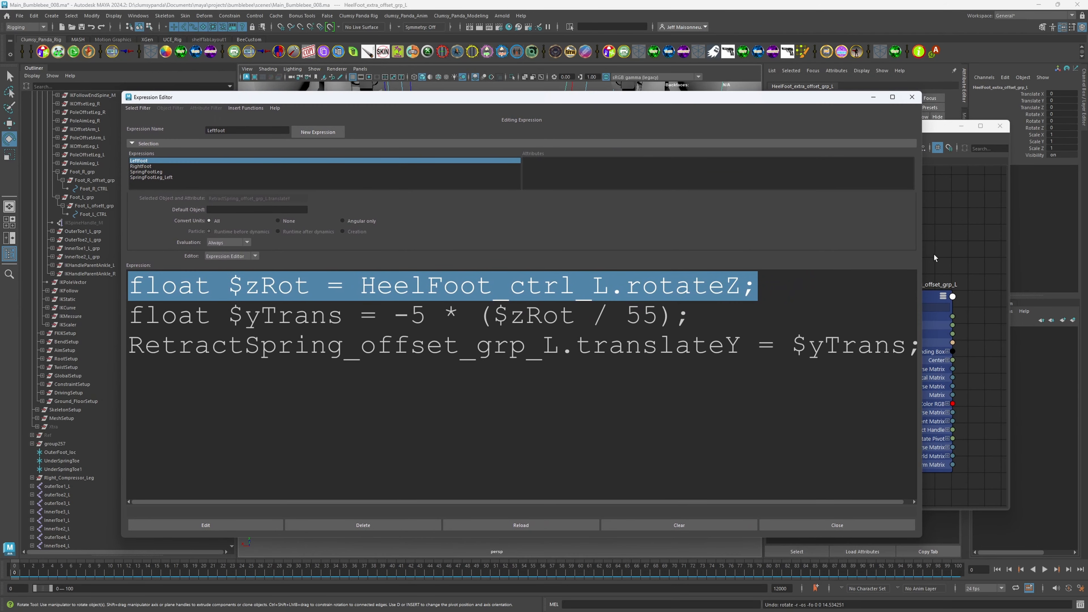
drag(924, 252, 880, 228)
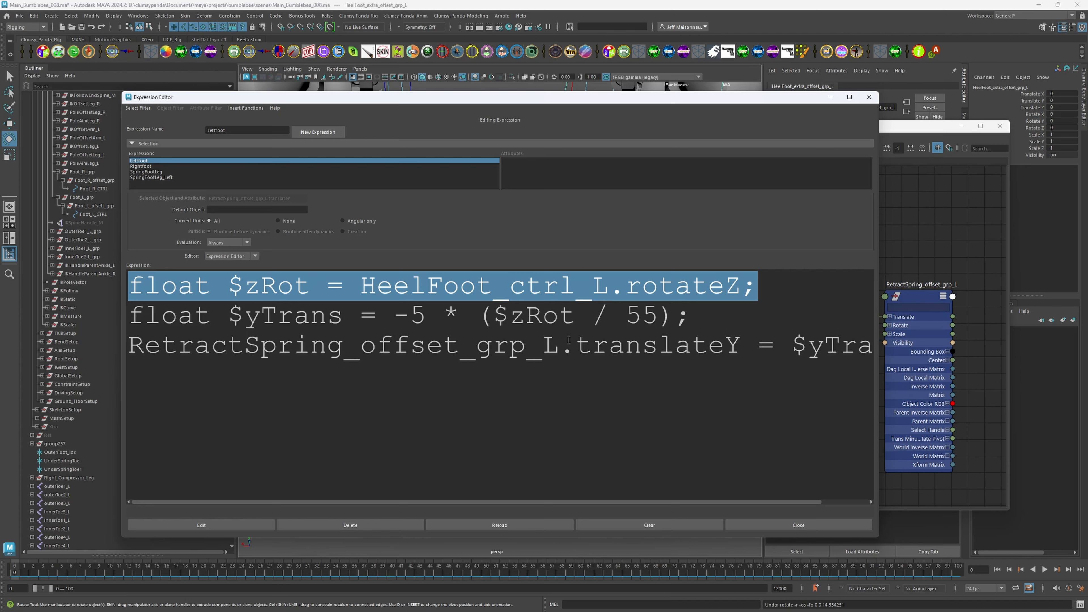
drag(408, 99, 0, 83)
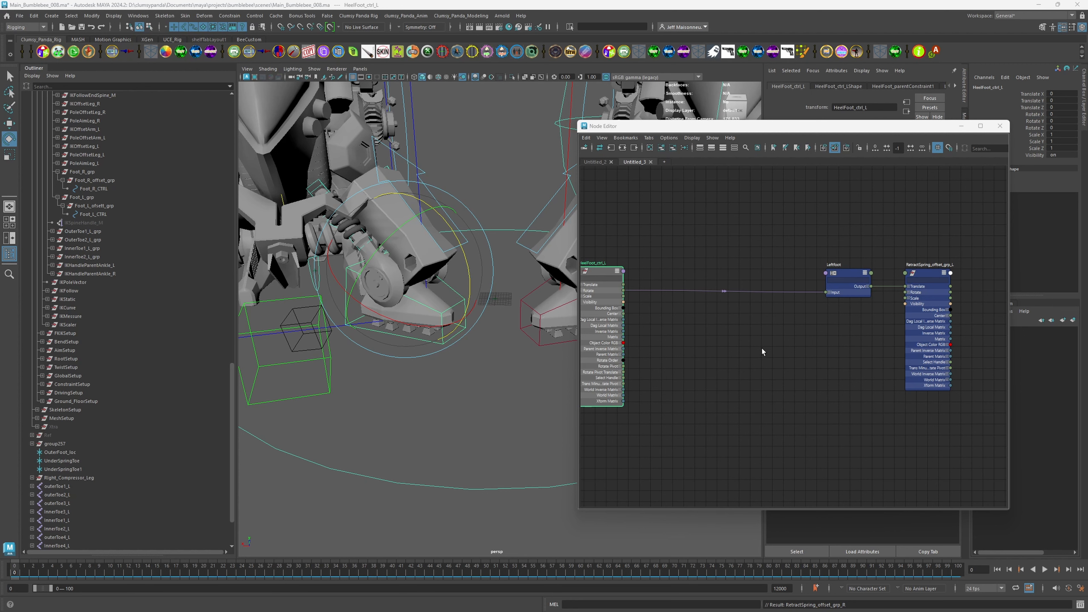
Step: Frame the graph and move HeelFoot_ctrl_L closer to Leftfoot, leaving a gap between the two nodes
drag(843, 209, 1013, 446)
drag(806, 209, 897, 350)
key(a)
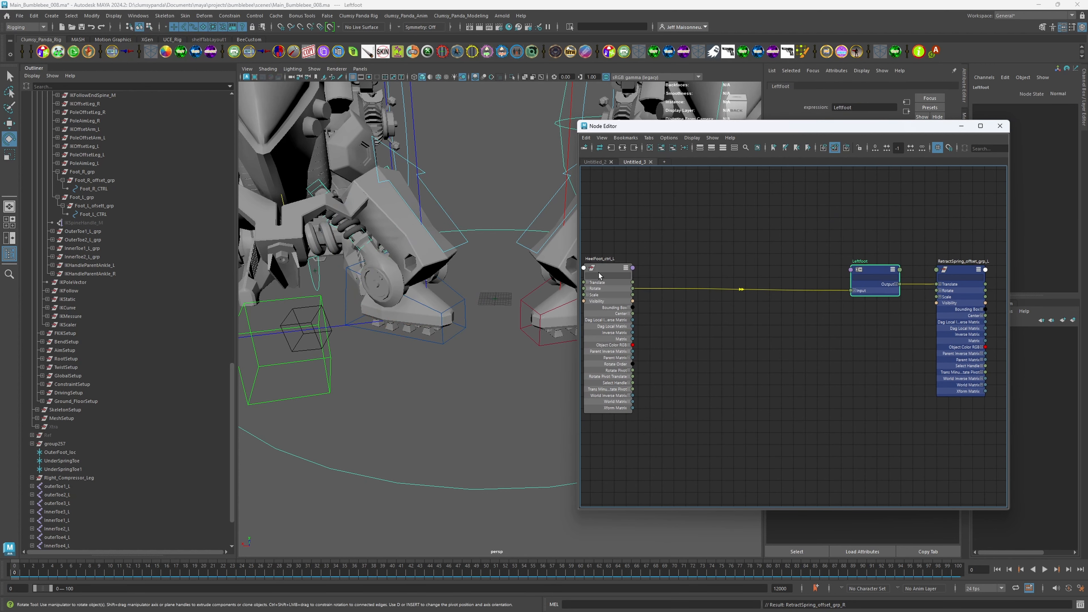
drag(591, 288, 645, 292)
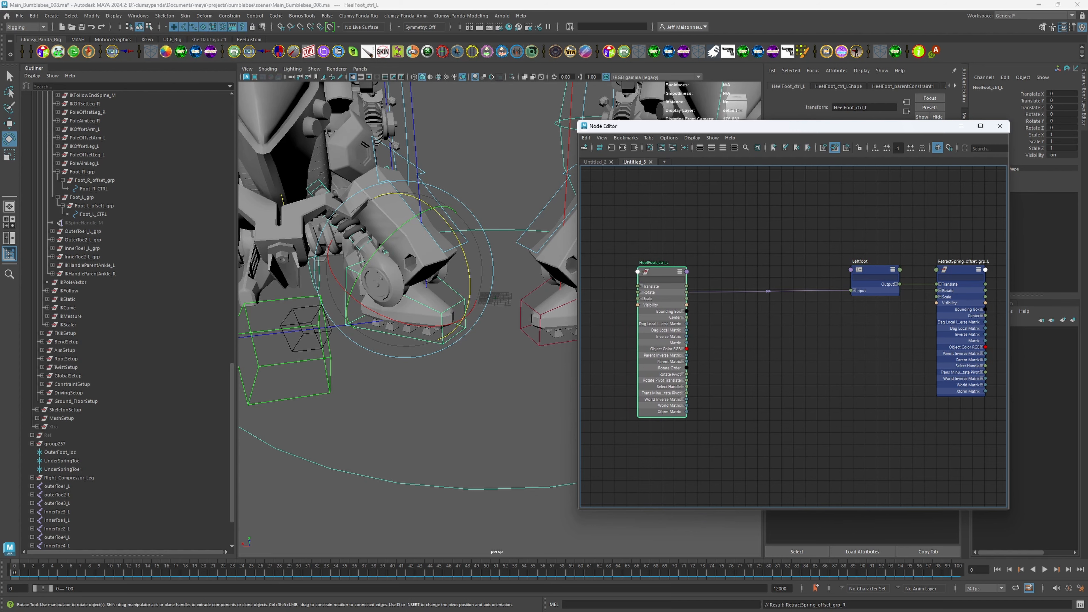
Step: Bring the Leftfoot expression up beside the node graph, highlight HeelFoot_ctrl_L in it and shift the Leftfoot node slightly toward RetractSpring_offset_grp_L
double_click(859, 292)
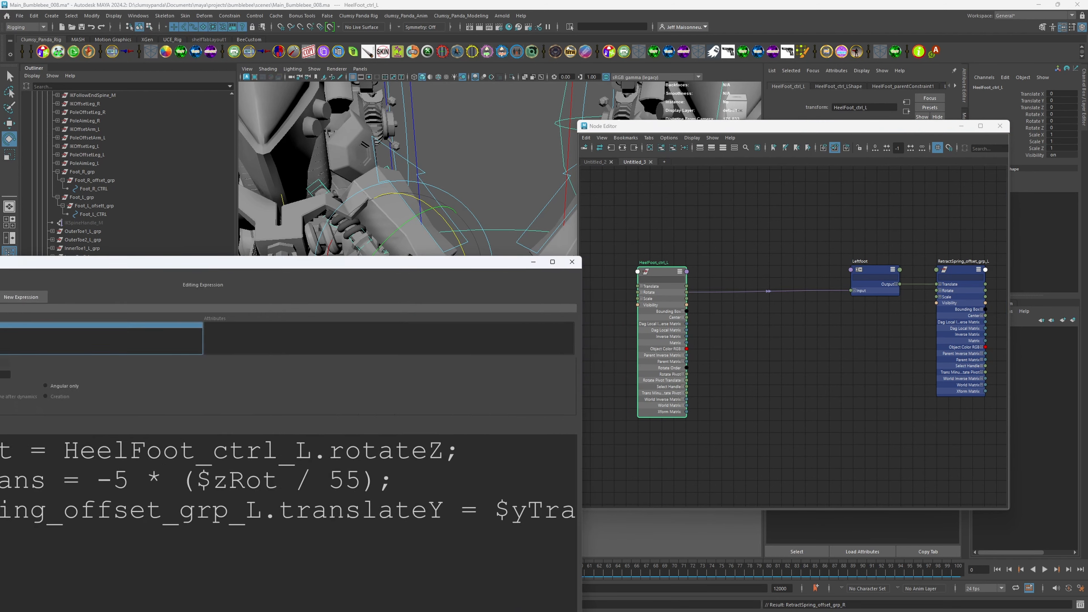
drag(802, 294, 568, 294)
drag(282, 262, 531, 262)
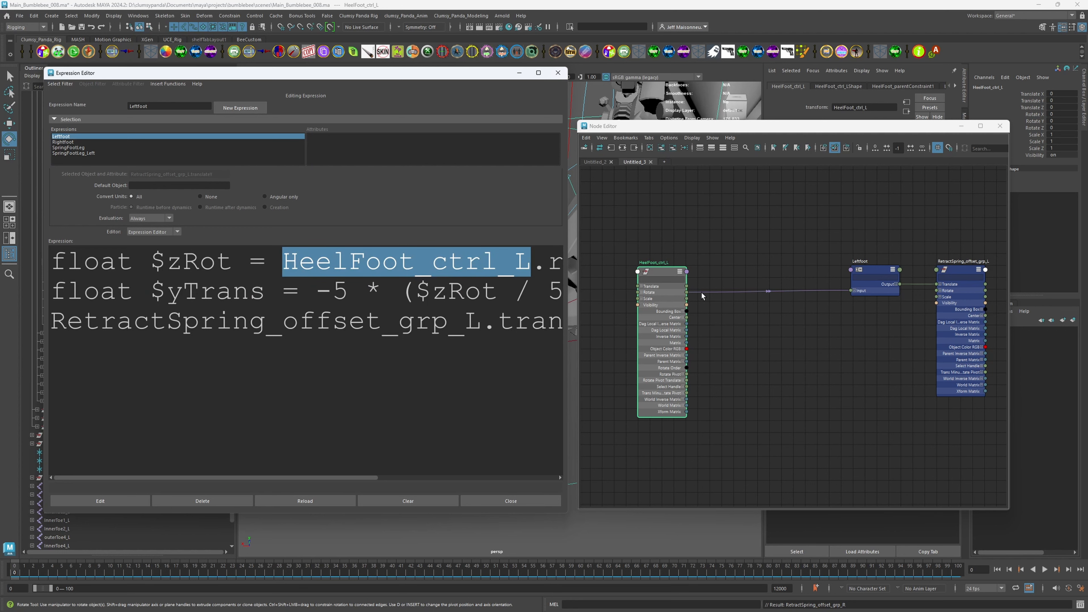
mouse_move(885, 273)
mouse_down()
mouse_move(882, 240)
mouse_move(894, 268)
mouse_up()
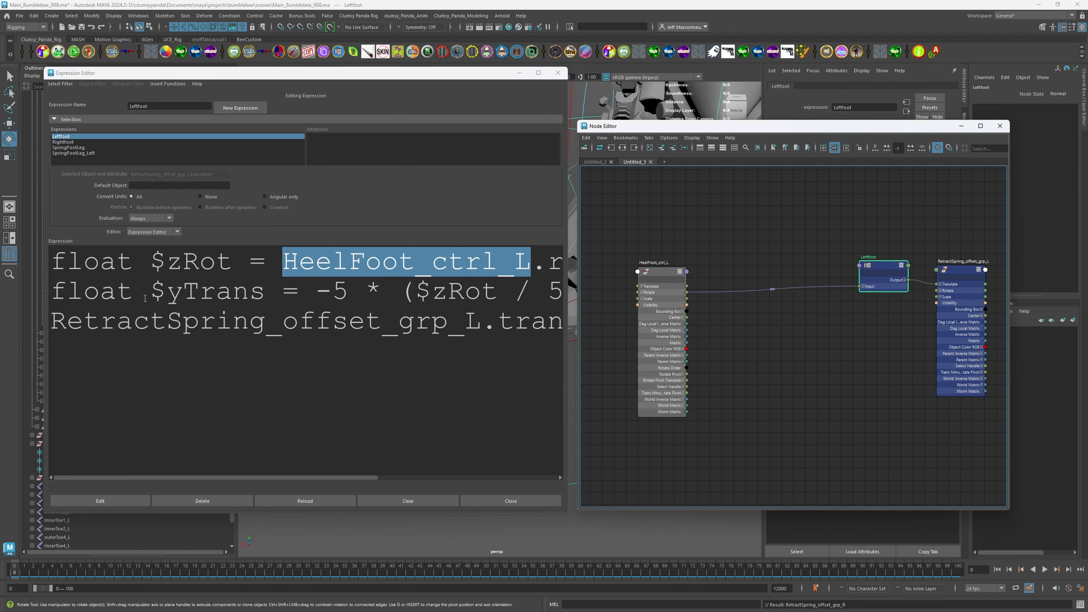
Step: Highlight $zRot and HeelFoot_ctrl_L in the Leftfoot expression and move the HeelFoot_ctrl_L node farther away from the Leftfoot node
drag(151, 292, 149, 263)
click(431, 293)
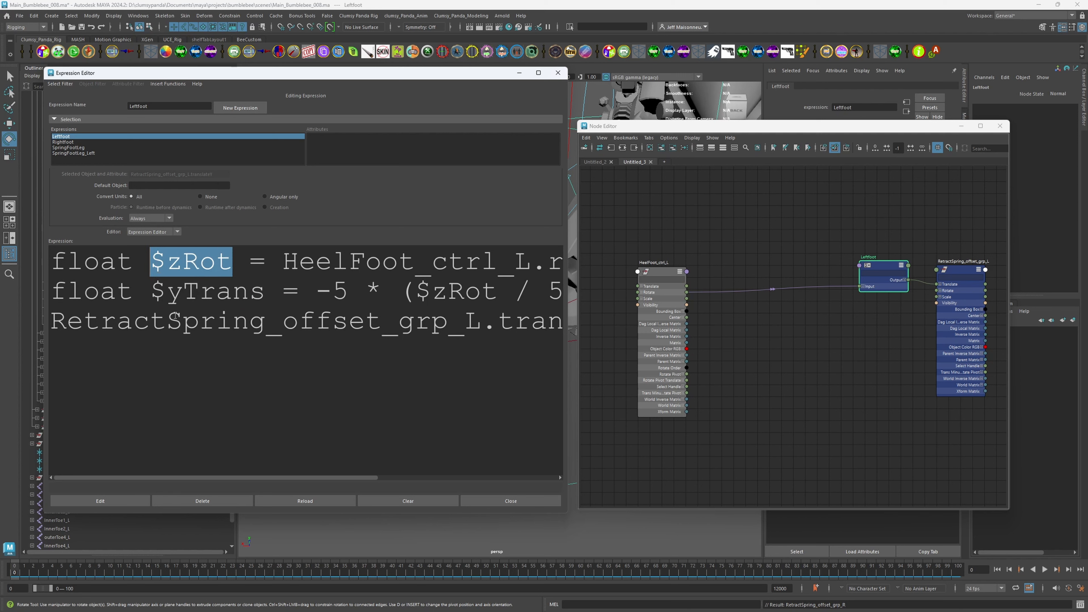
drag(224, 268, 154, 266)
drag(655, 276, 660, 364)
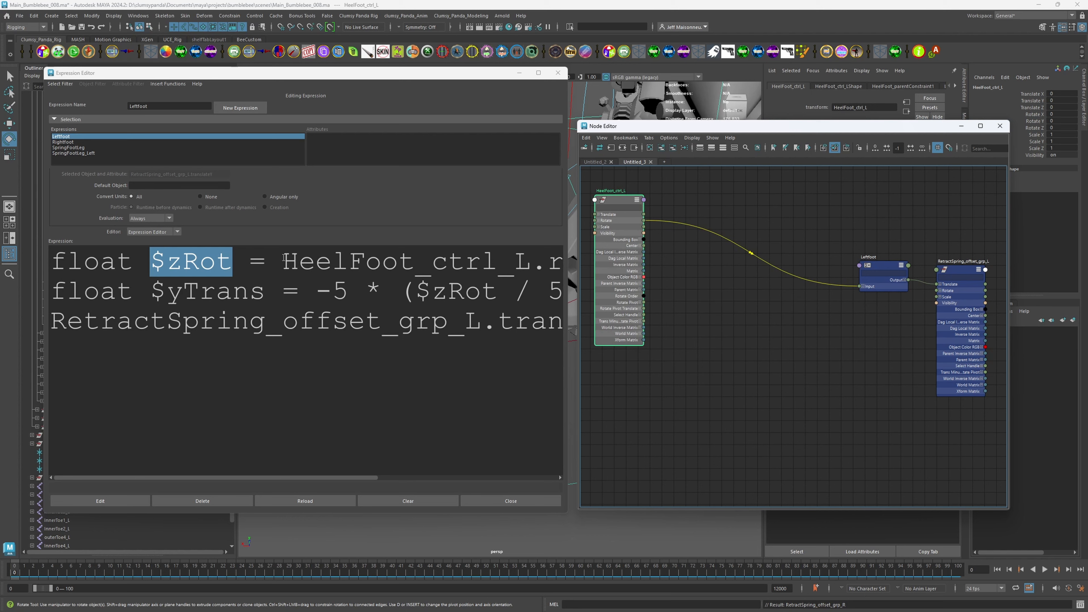
drag(283, 259, 533, 262)
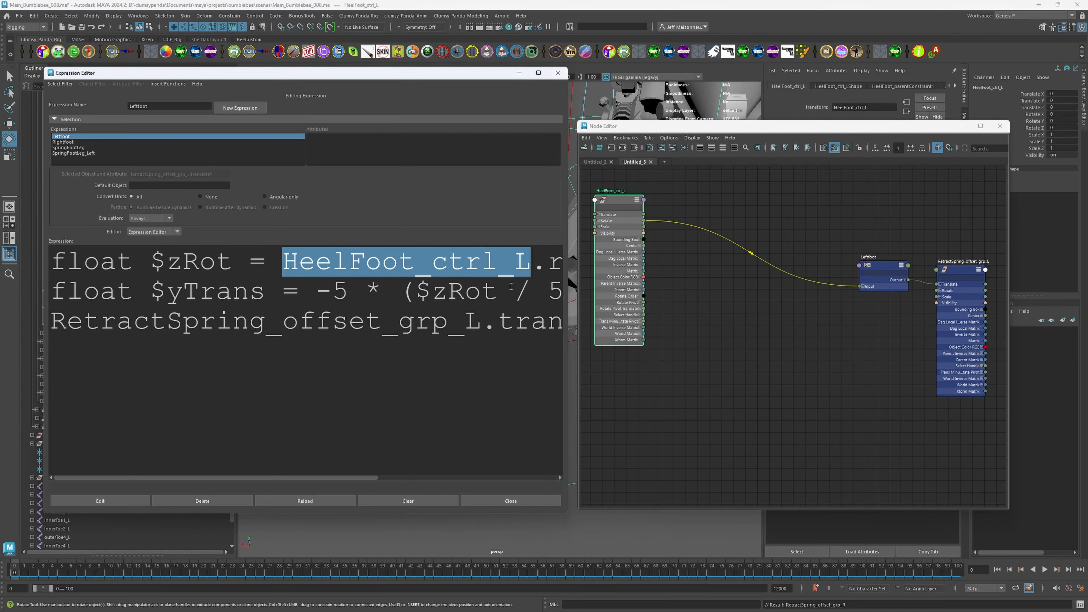
Step: Shift the Expression Editor clear of the node graph and shrink the expression text until all three lines fit completely
mouse_move(349, 477)
mouse_down()
mouse_move(462, 478)
mouse_move(348, 471)
mouse_up()
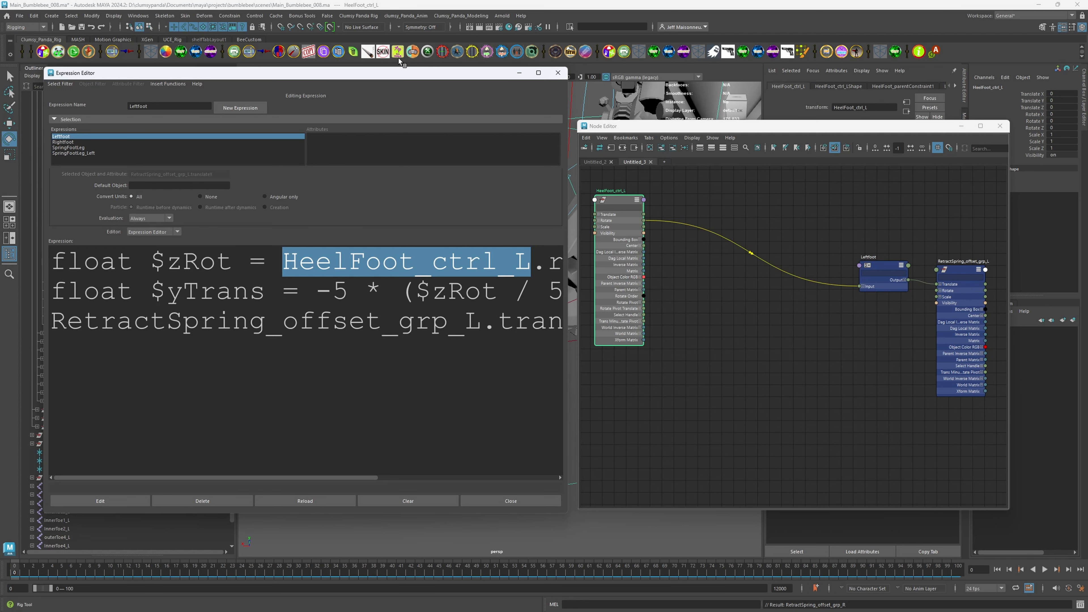
mouse_move(388, 73)
mouse_down()
mouse_move(358, 70)
mouse_move(377, 70)
mouse_up()
click(680, 354)
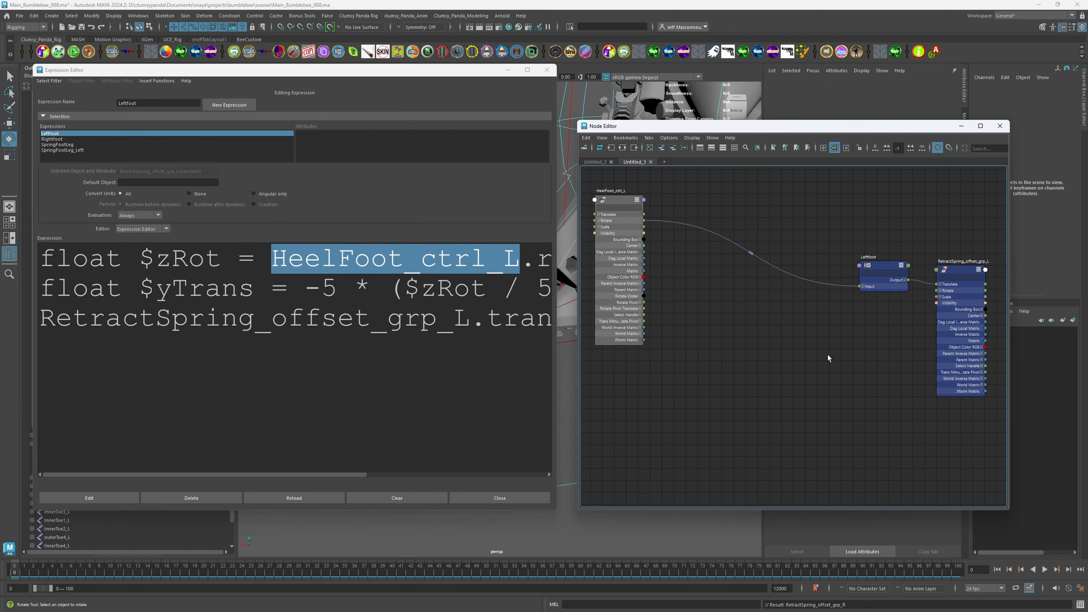
click(291, 366)
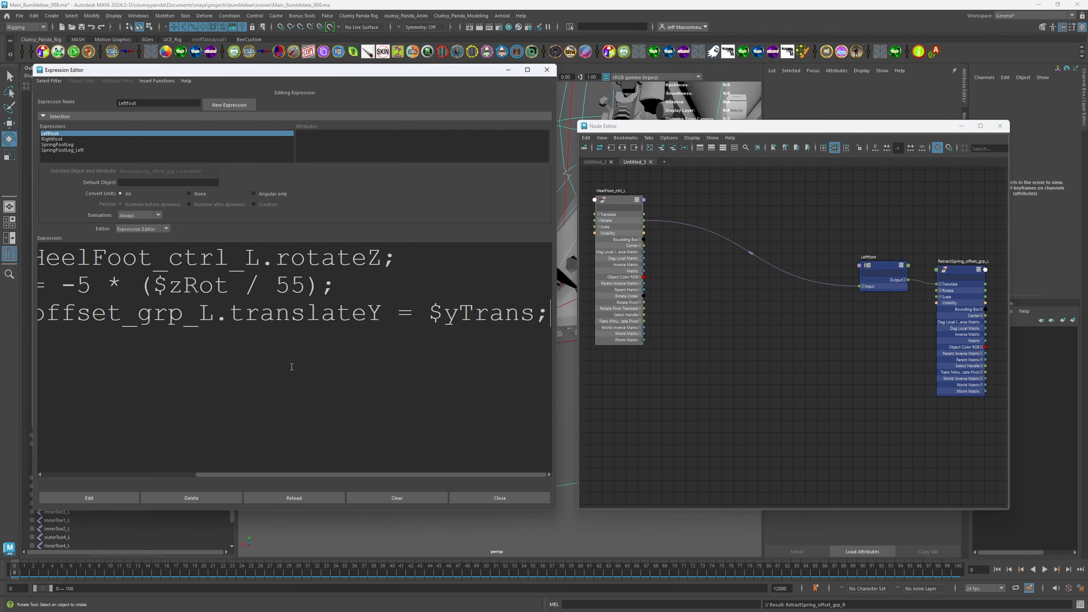
ctrl+scroll(291, 366, down, 4)
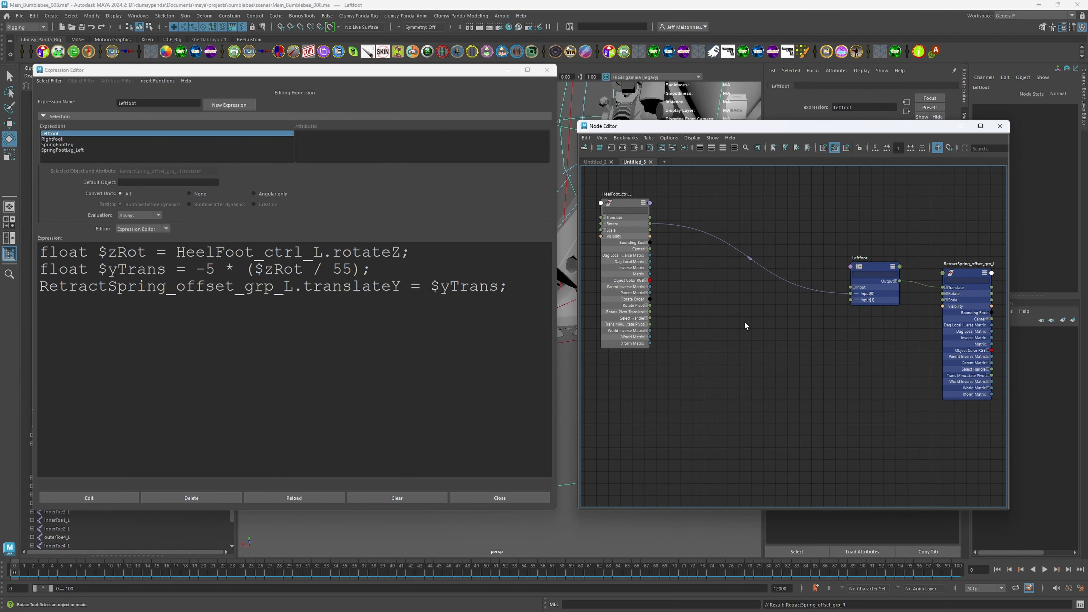
Step: Create a plusMinusAverage node in the gap between HeelFoot_ctrl_L and Leftfoot in the node graph
click(744, 322)
key(Tab)
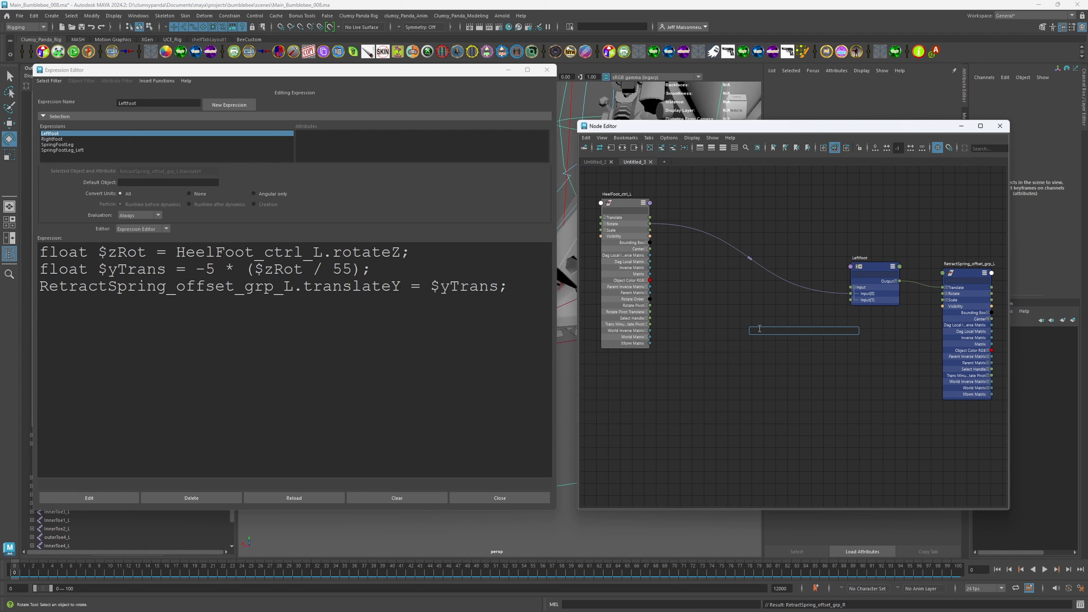
text(plu)
key(Return)
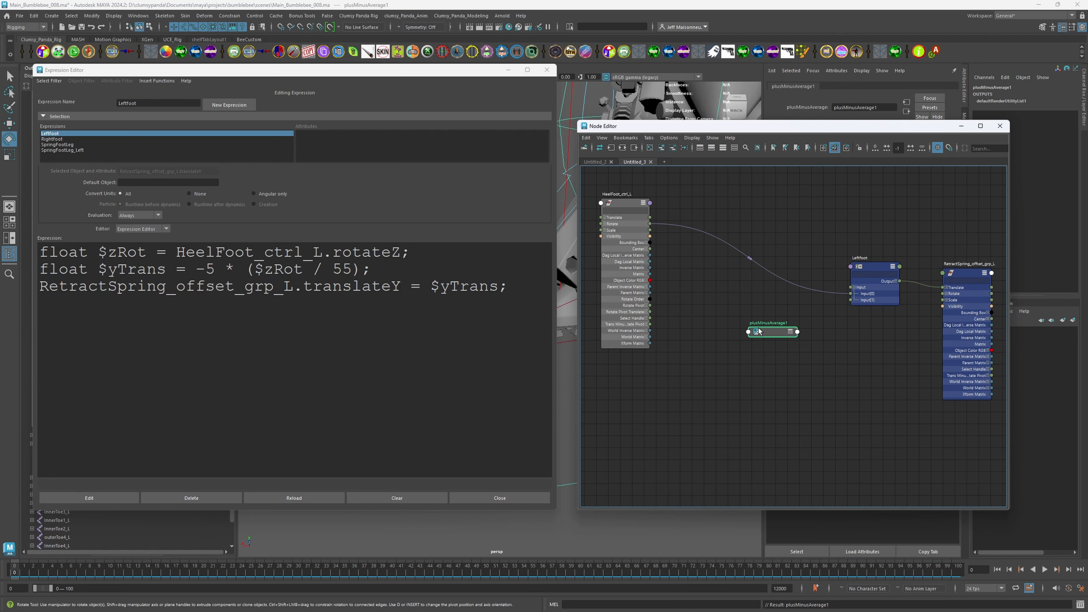
mouse_move(769, 334)
mouse_down()
mouse_move(787, 333)
mouse_move(760, 338)
mouse_up()
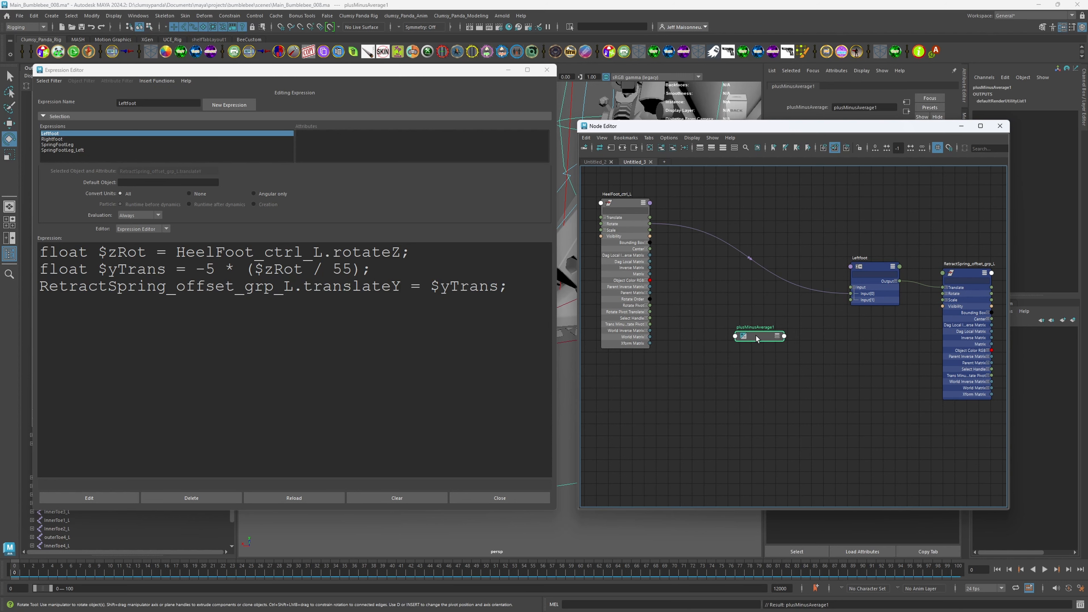
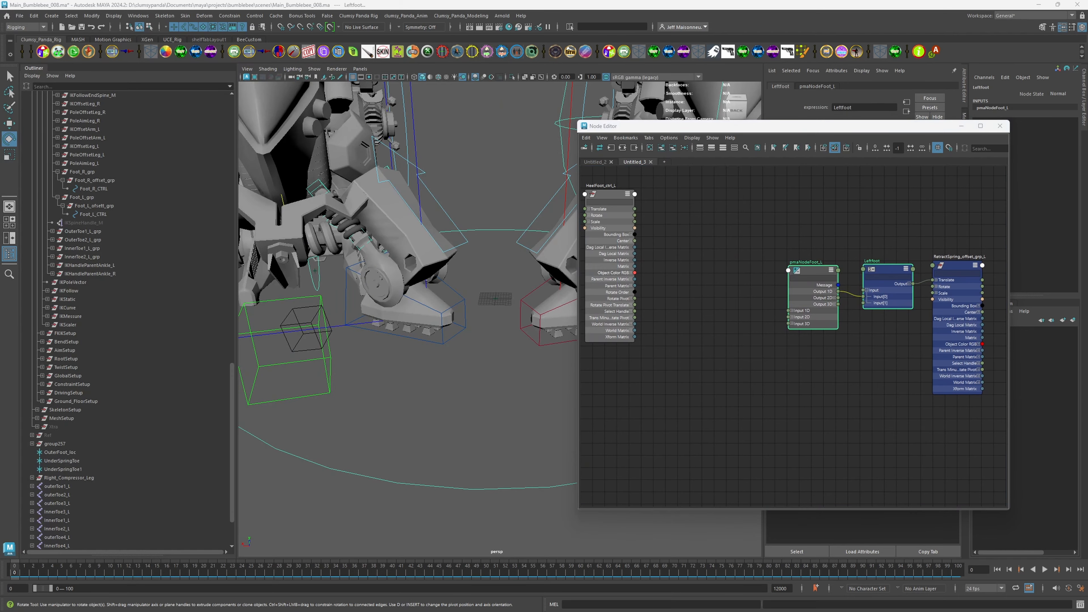
Step: Test-rotate HeelFoot_ctrl_L around Z, undo the rotation and reveal the control in the Outliner hierarchy
mouse_move(420, 360)
alt+mouse_down()
mouse_move(397, 351)
mouse_move(412, 349)
alt+mouse_up()
alt+right_drag(412, 349, 454, 276)
click(454, 295)
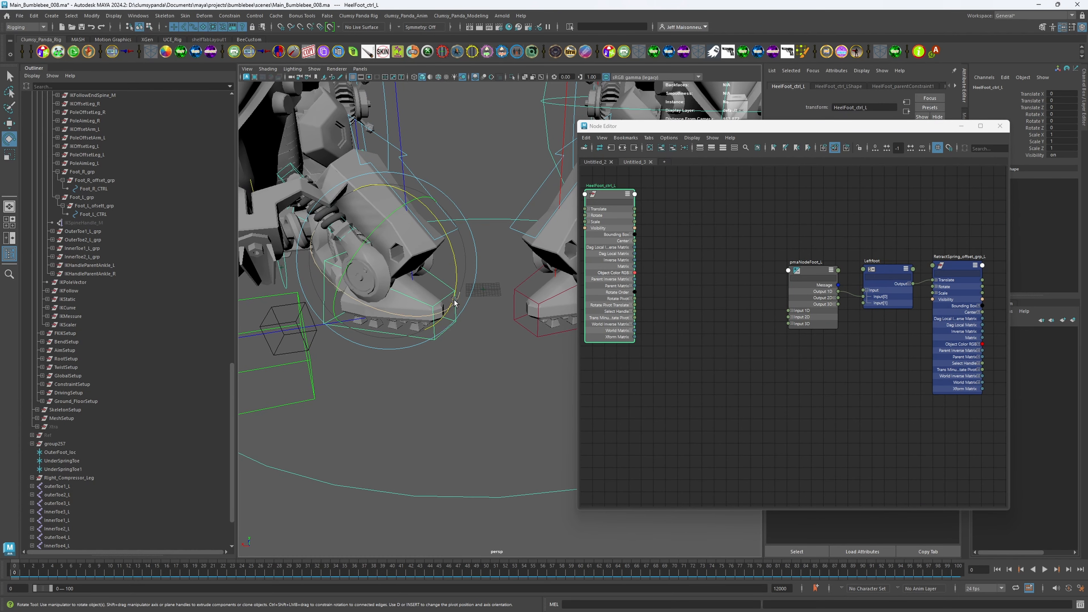
drag(438, 225, 420, 219)
key(f)
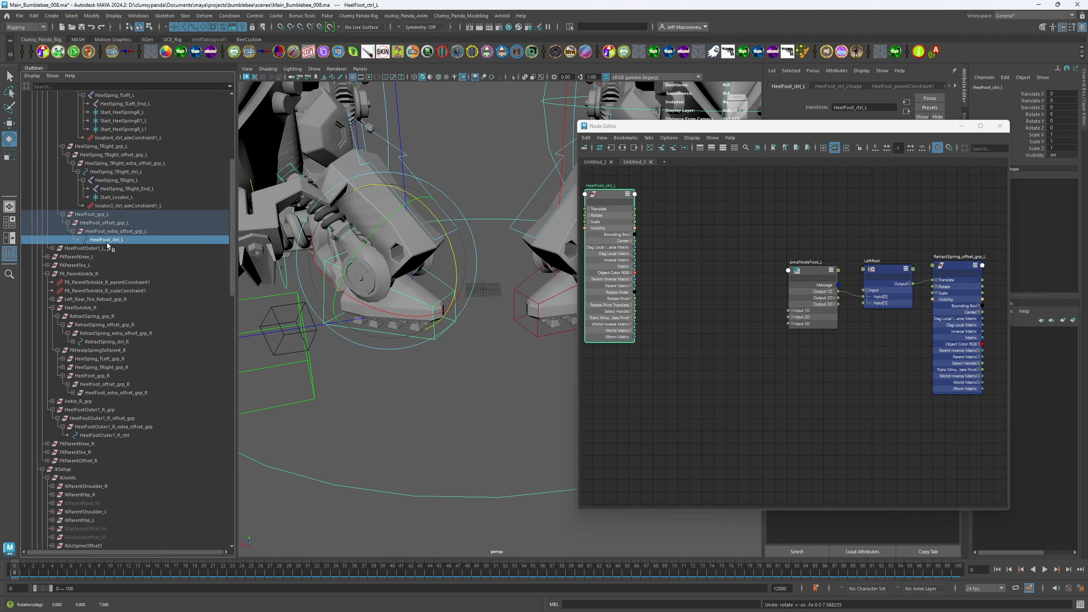
Step: Check the offset groups above HeelFoot_ctrl_L by test-rotating HeelFoot_extra_offset_grp_L around Z, and undo the rotation
click(124, 233)
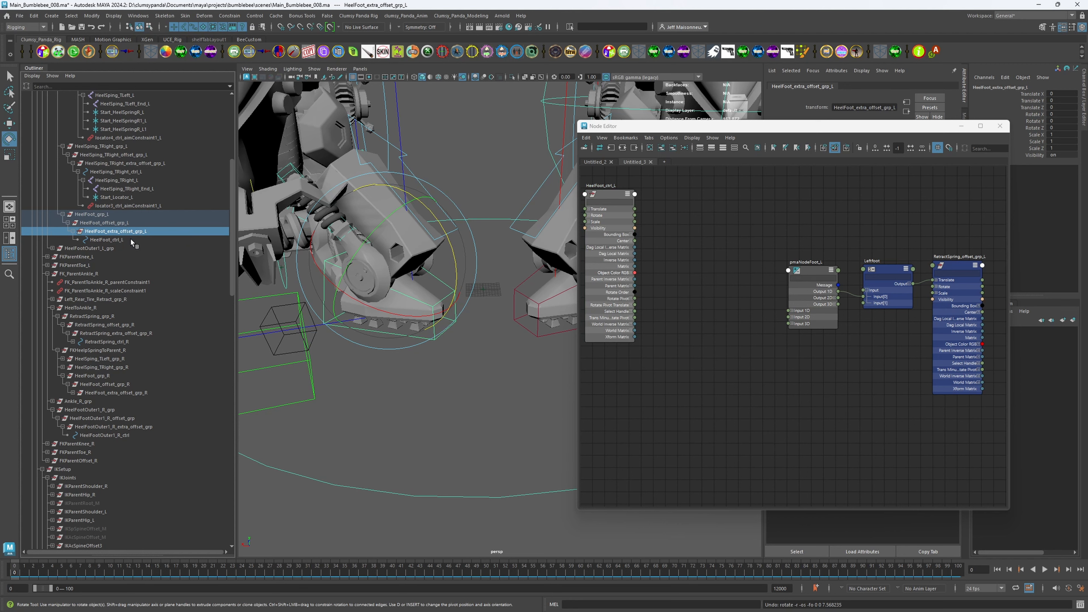
key(Up)
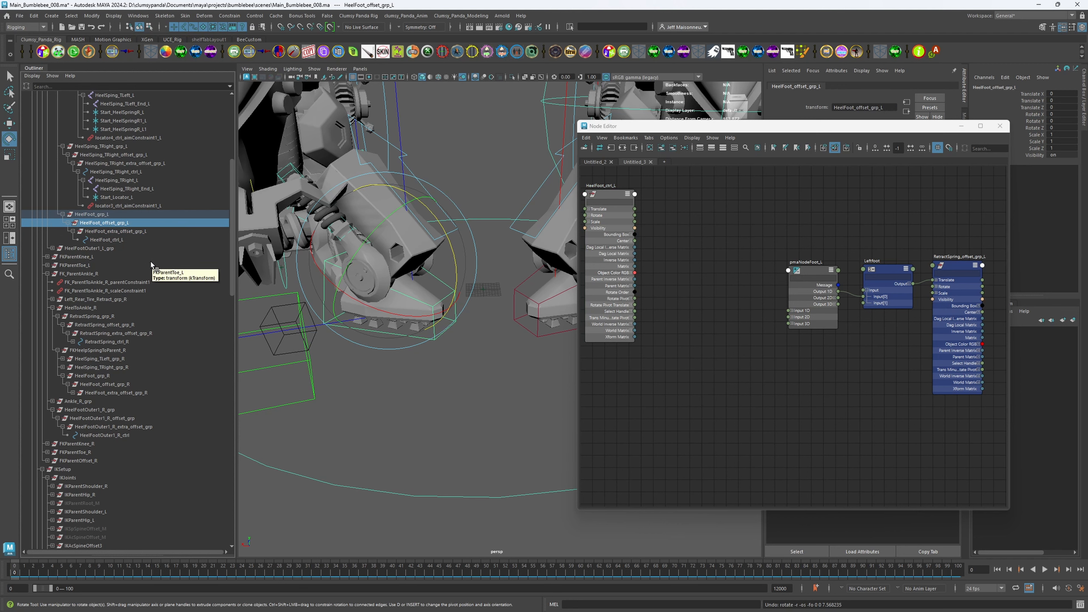
click(128, 234)
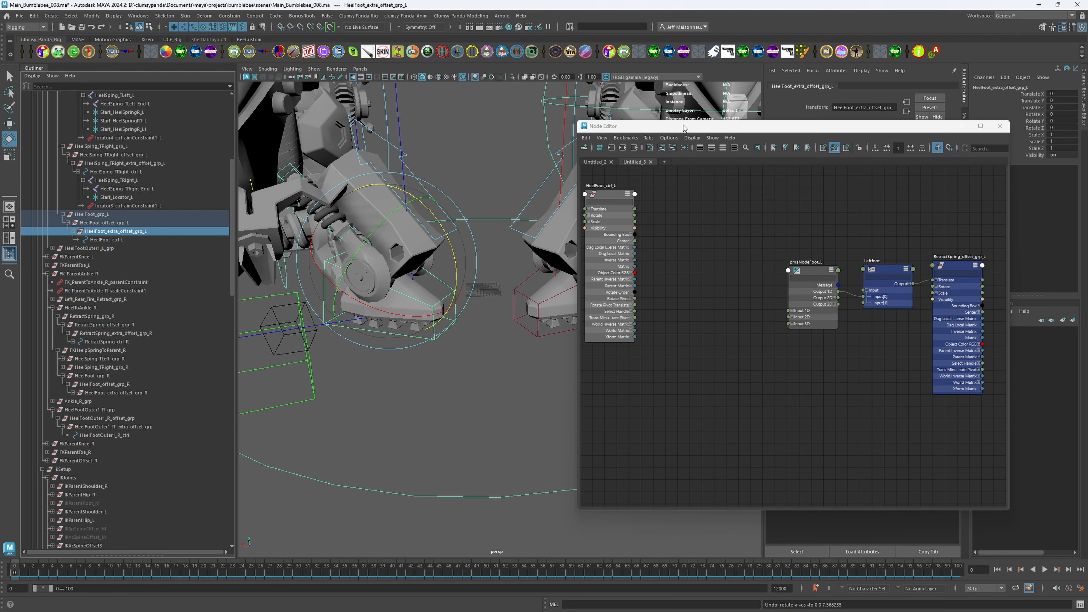
drag(682, 125, 690, 187)
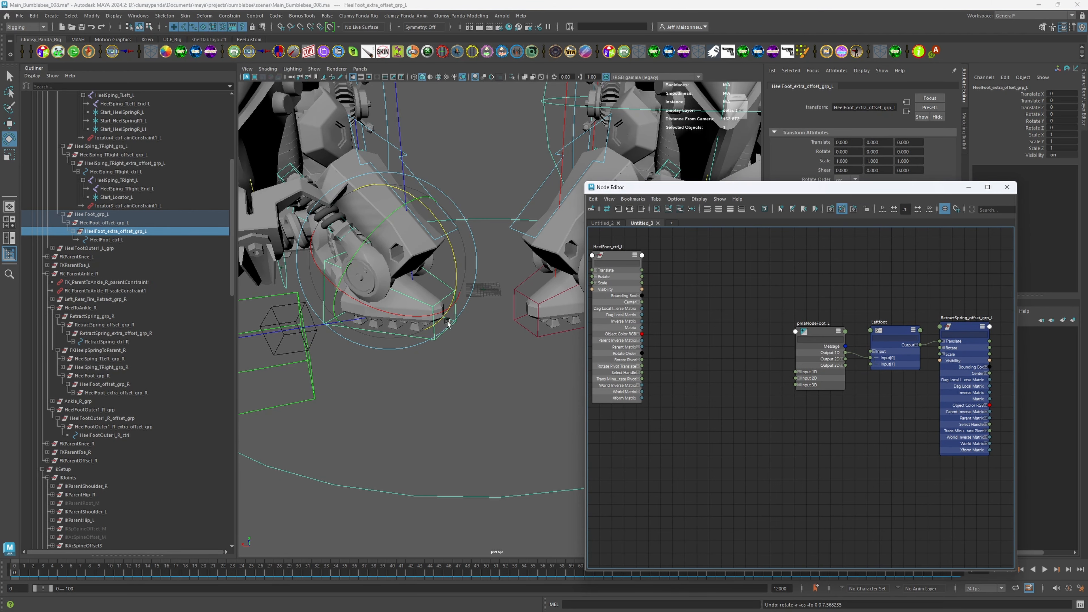
alt+drag(445, 321, 444, 329)
drag(449, 252, 461, 285)
key(ctrl+z)
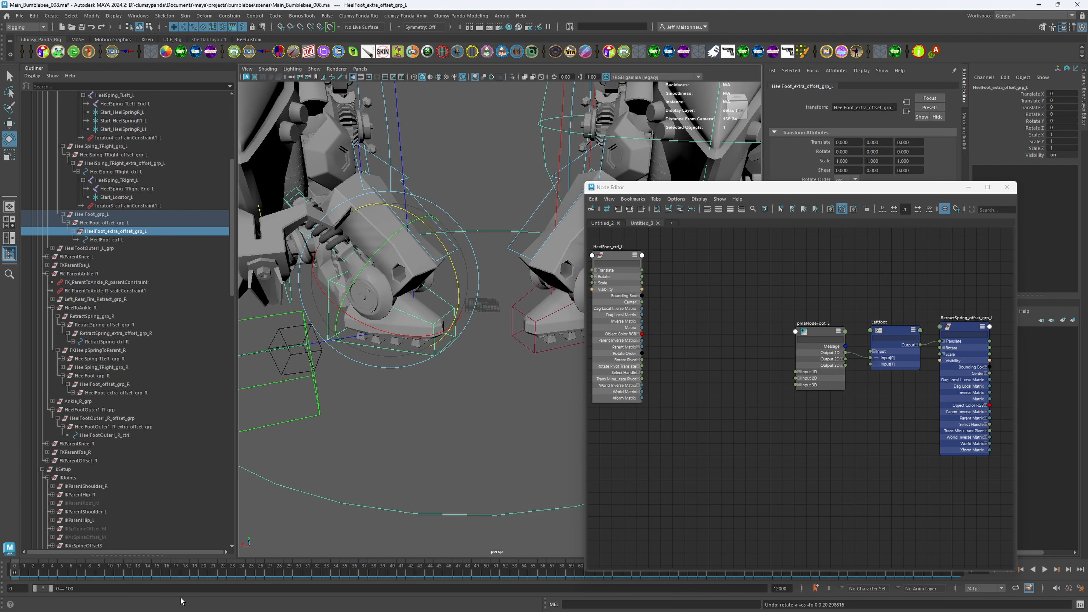
click(110, 222)
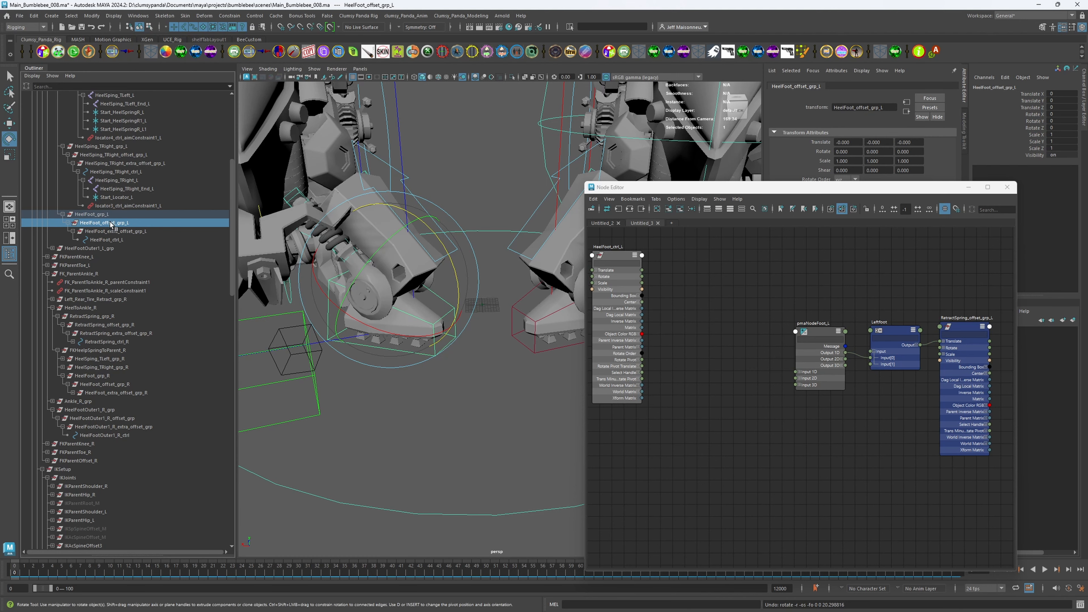
click(107, 240)
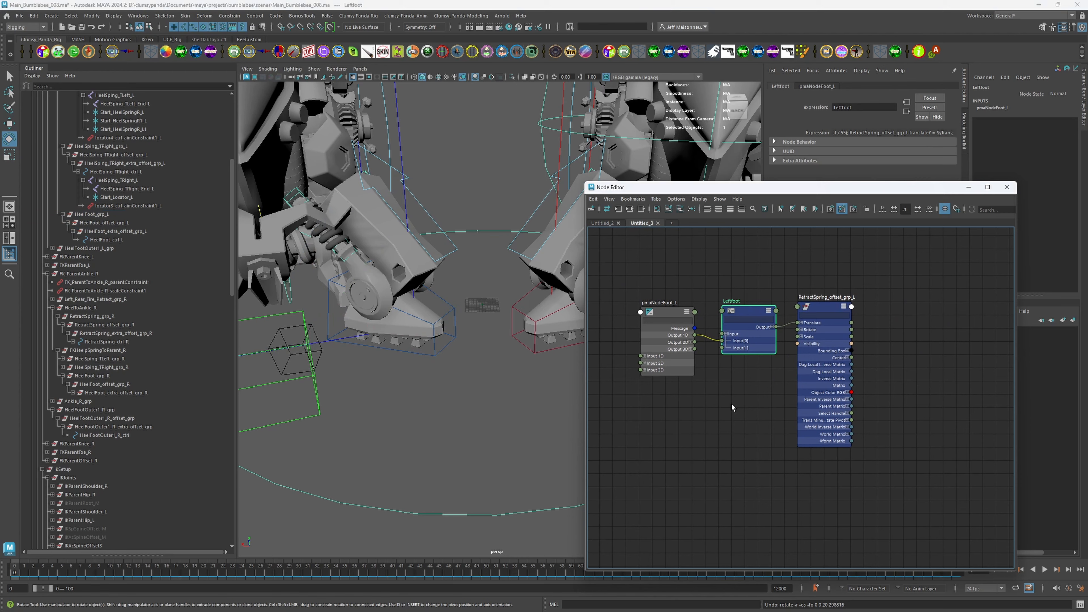
Step: Move the HeelFoot_ctrl_L node farther away from pmaNodeFoot_L to leave a wider gap between them
alt+middle_drag(731, 404, 825, 410)
scroll(792, 409, down, 3)
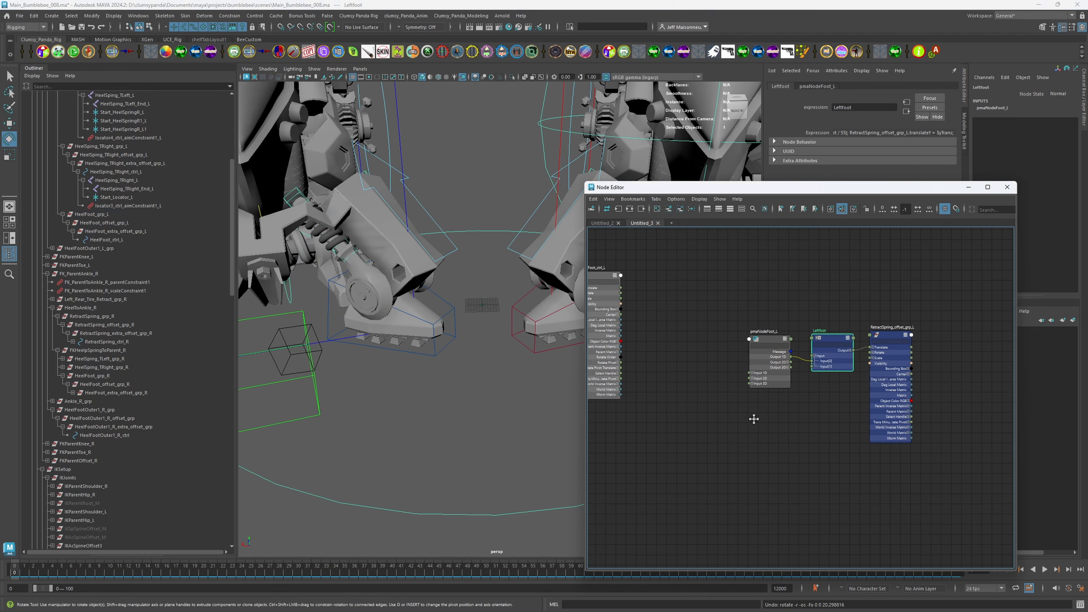
scroll(728, 424, up, 1)
alt+middle_drag(709, 432, 746, 441)
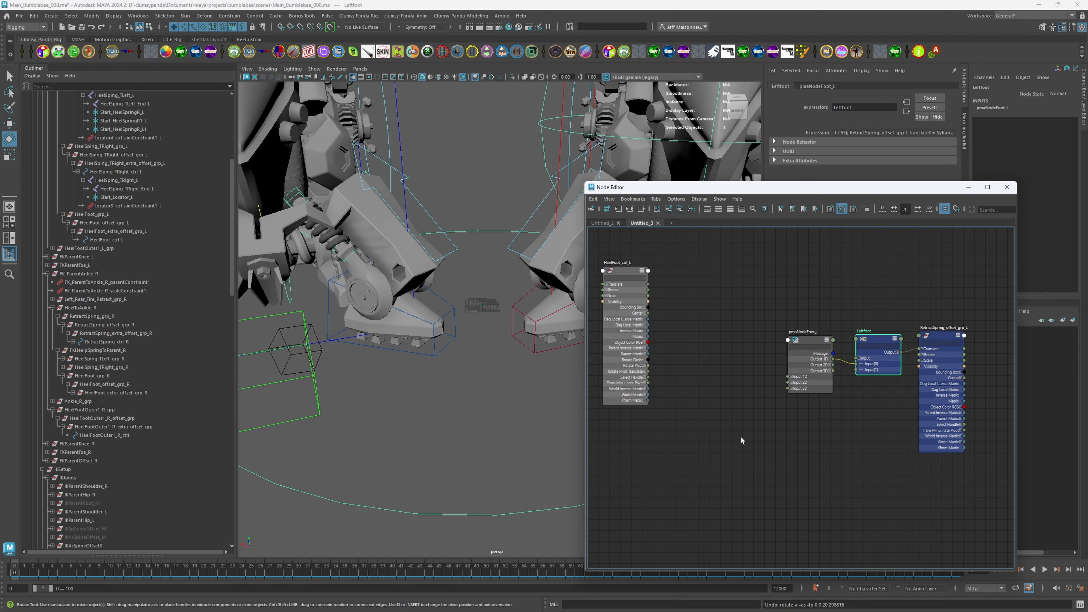
click(700, 315)
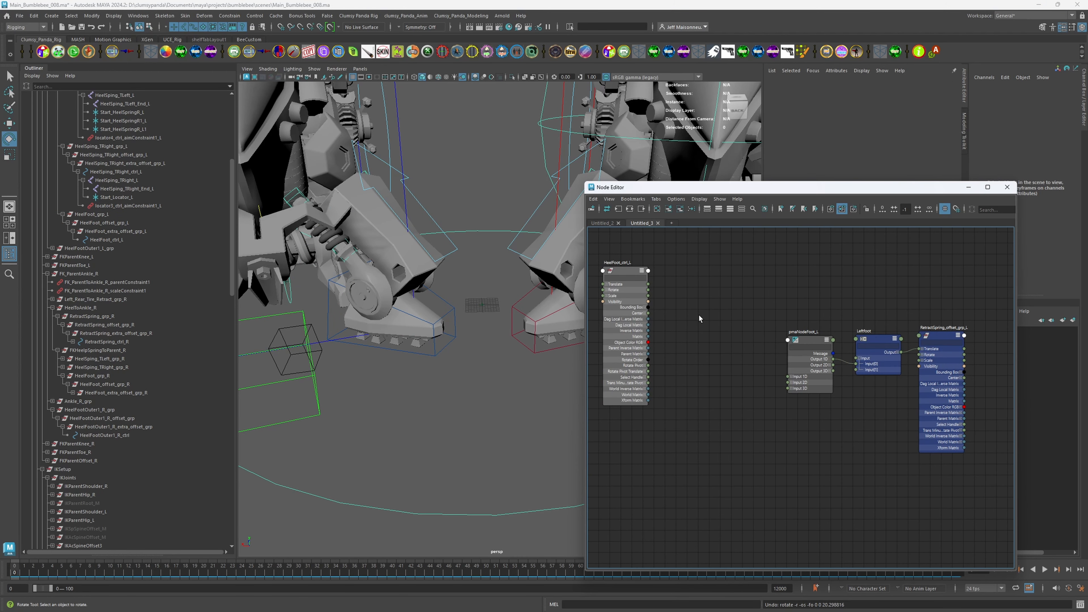
scroll(703, 316, up, 1)
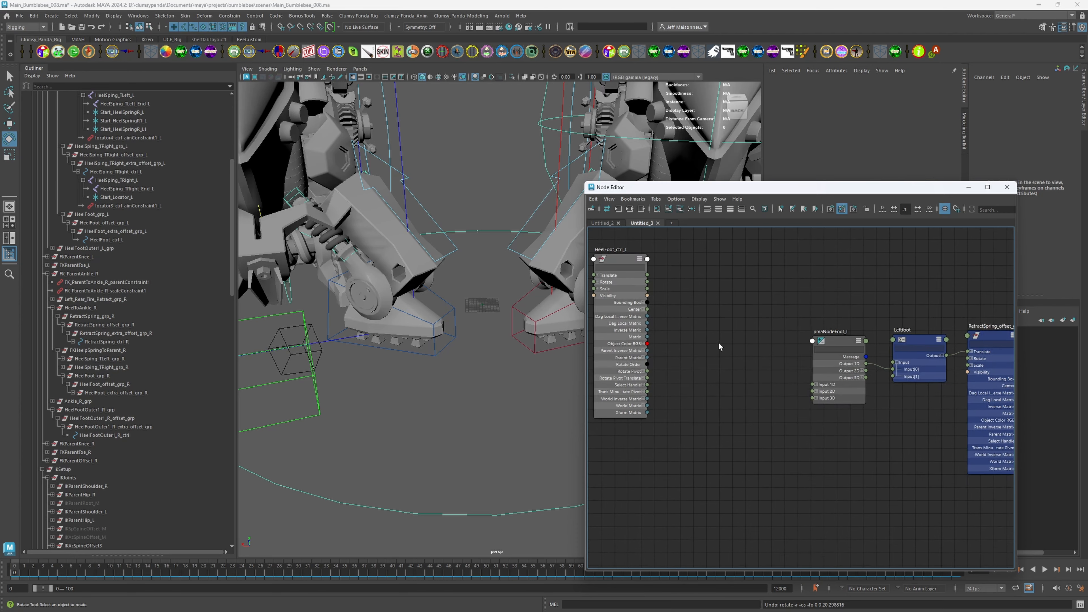
alt+middle_drag(703, 316, 754, 343)
drag(667, 261, 607, 271)
alt+middle_drag(743, 373, 766, 371)
scroll(767, 371, down, 1)
Step: Create a condition node in the gap between HeelFoot_ctrl_L and pmaNodeFoot_L, and select HeelFoot_offset_grp_L in the hierarchy
click(717, 345)
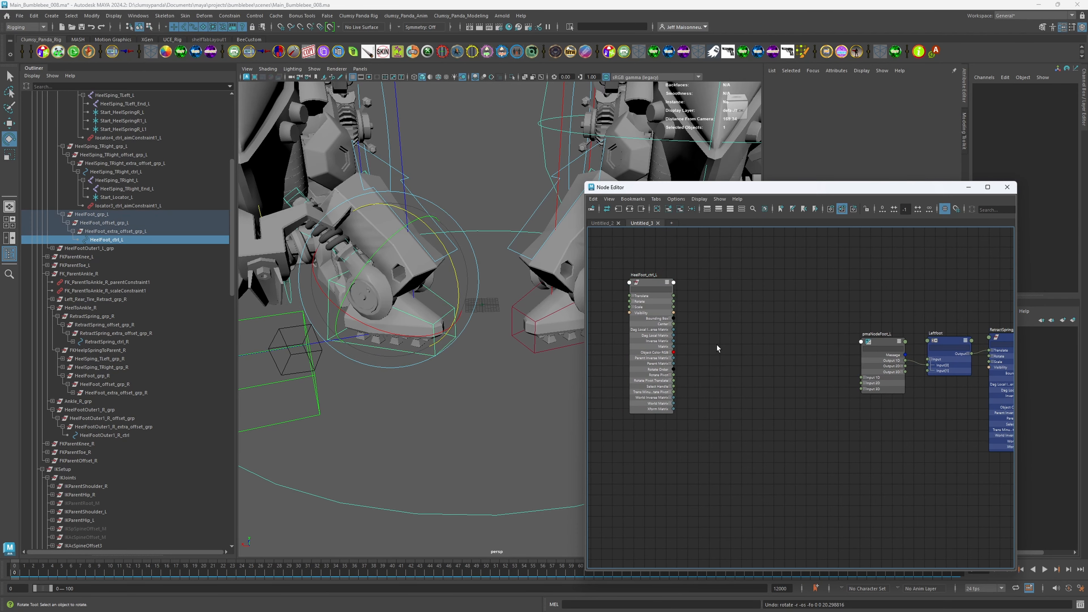
key(Tab)
text(cond)
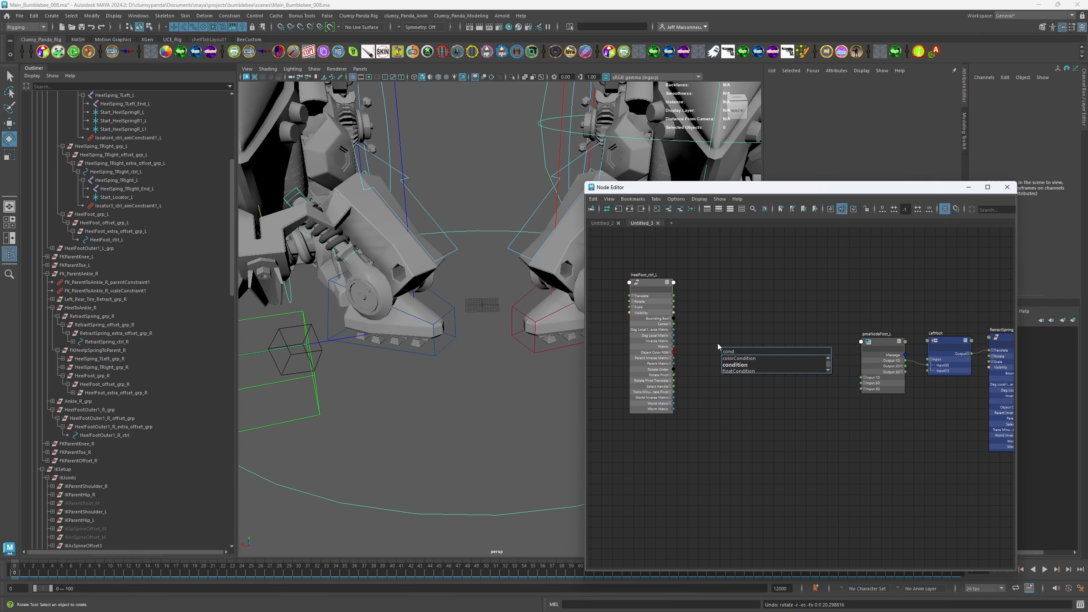
key(Down)
key(Down)
key(Return)
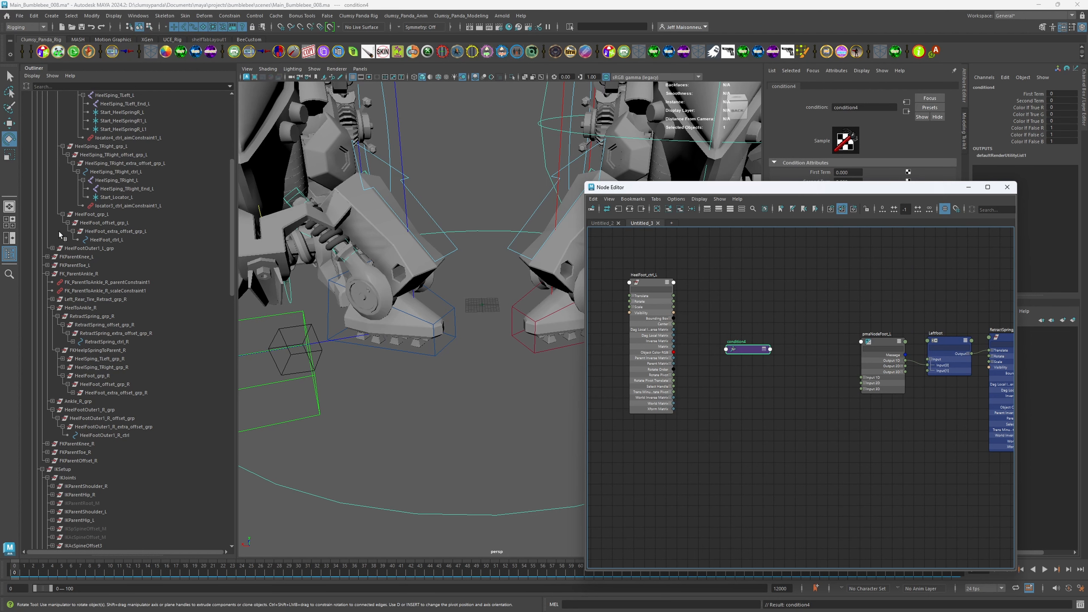
click(103, 223)
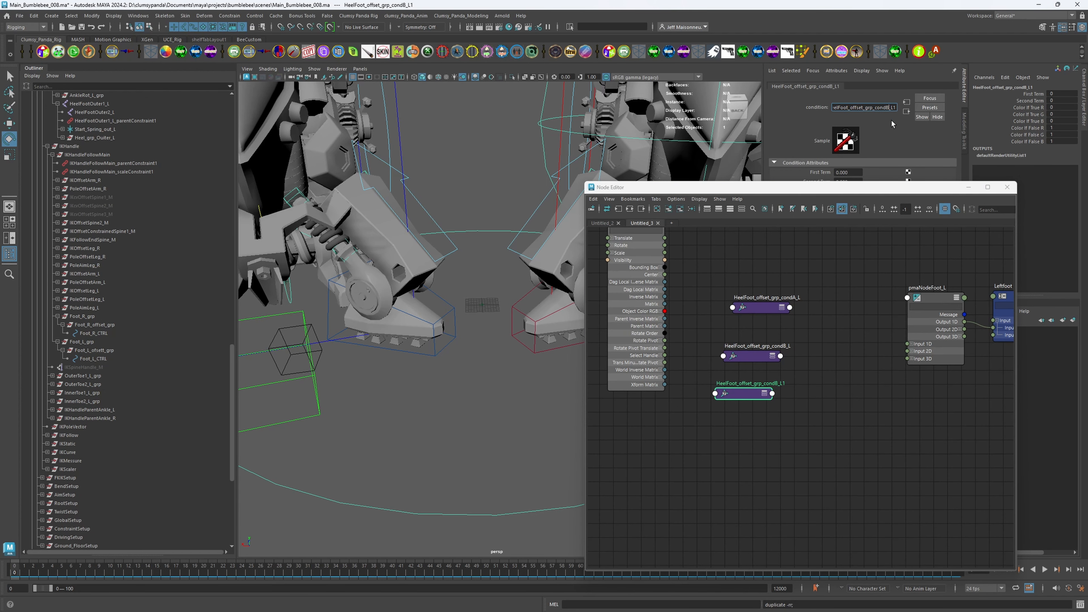
Step: Rename the duplicated third condition node as HeelFoot_offset_grp_condC_L
key(BackSpace)
text(C)
key(BackSpace)
key(Return)
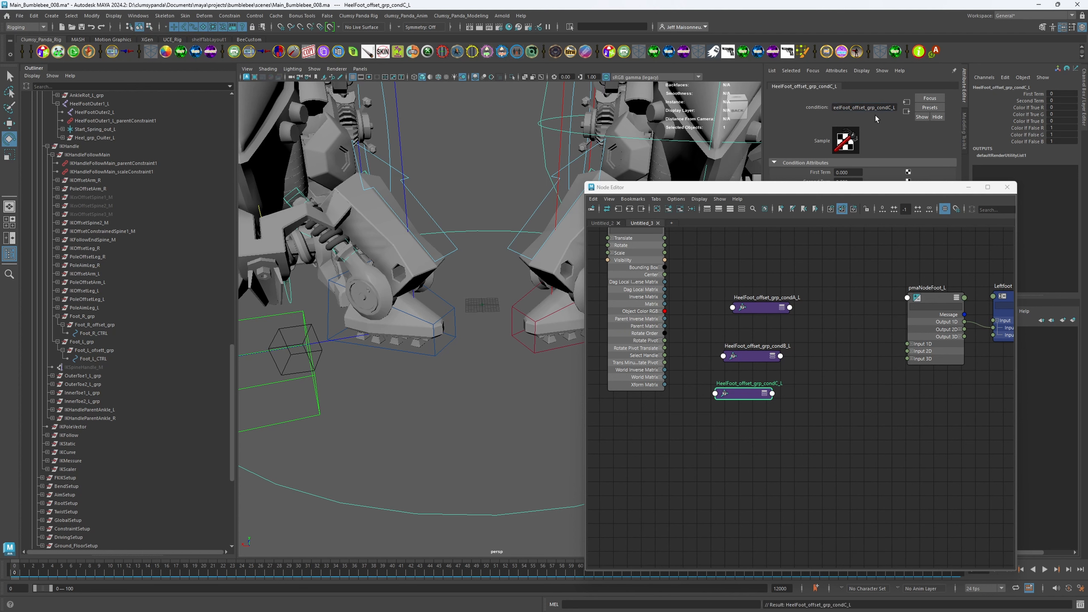
Step: Arrange the three condition nodes in one row, expand their attribute ports and select HeelFoot_offset_grp_condA_L
click(756, 306)
drag(756, 307, 818, 396)
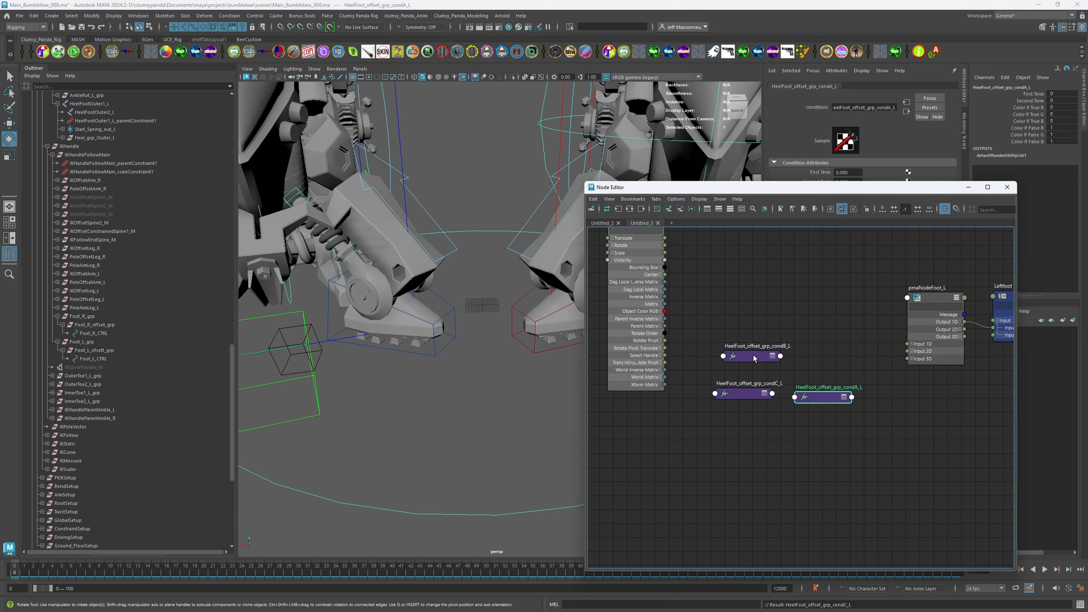
drag(754, 355, 903, 396)
drag(699, 370, 925, 442)
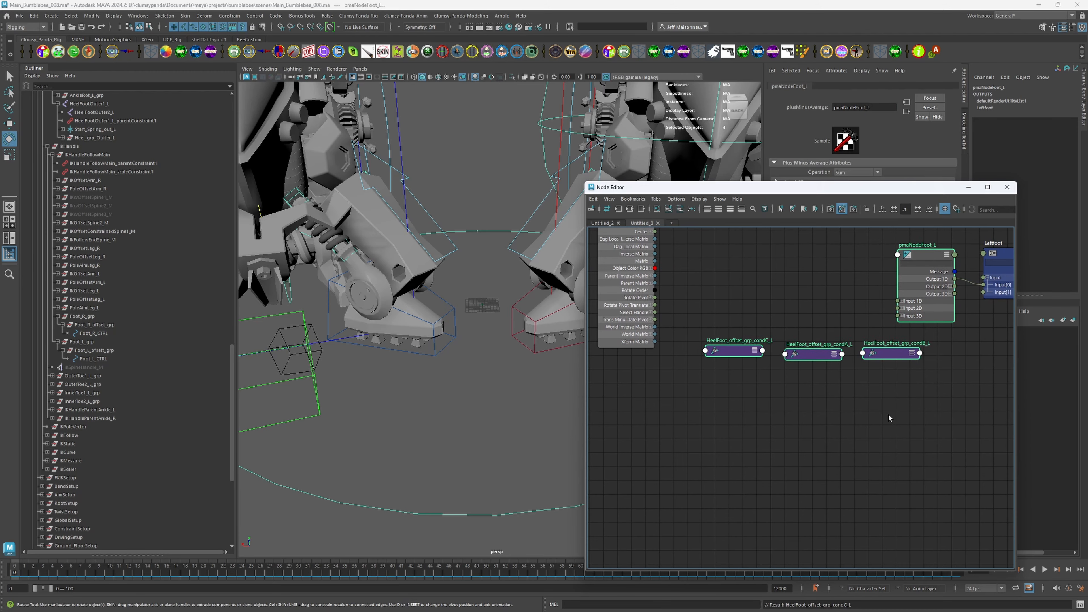
click(412, 325)
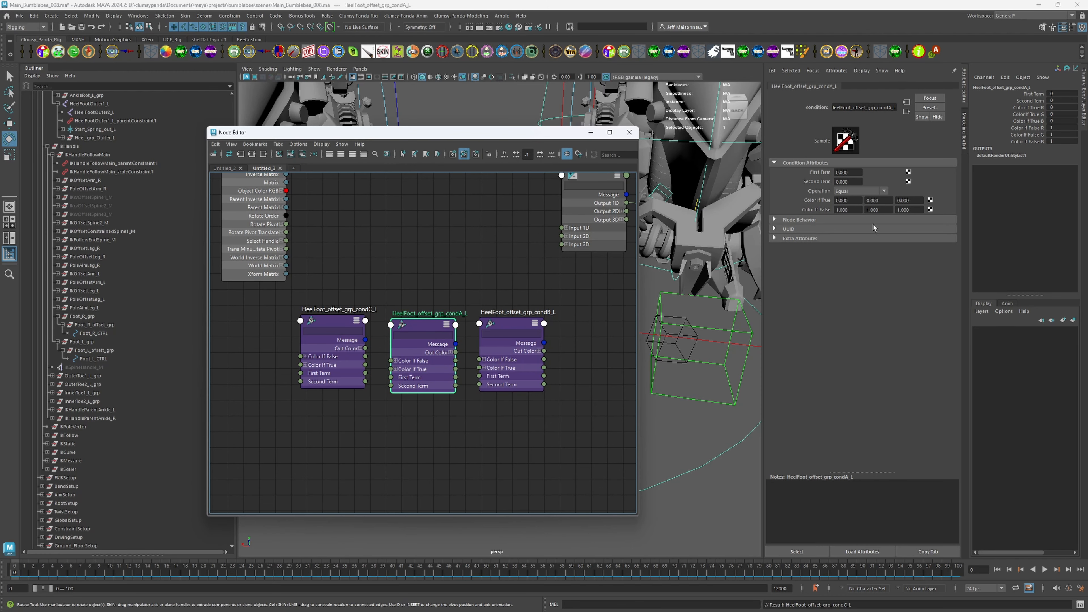
Step: Set HeelFoot_offset_grp_condA_L's Color If False to 1, 0, 0 and its Second Term to 1
click(846, 210)
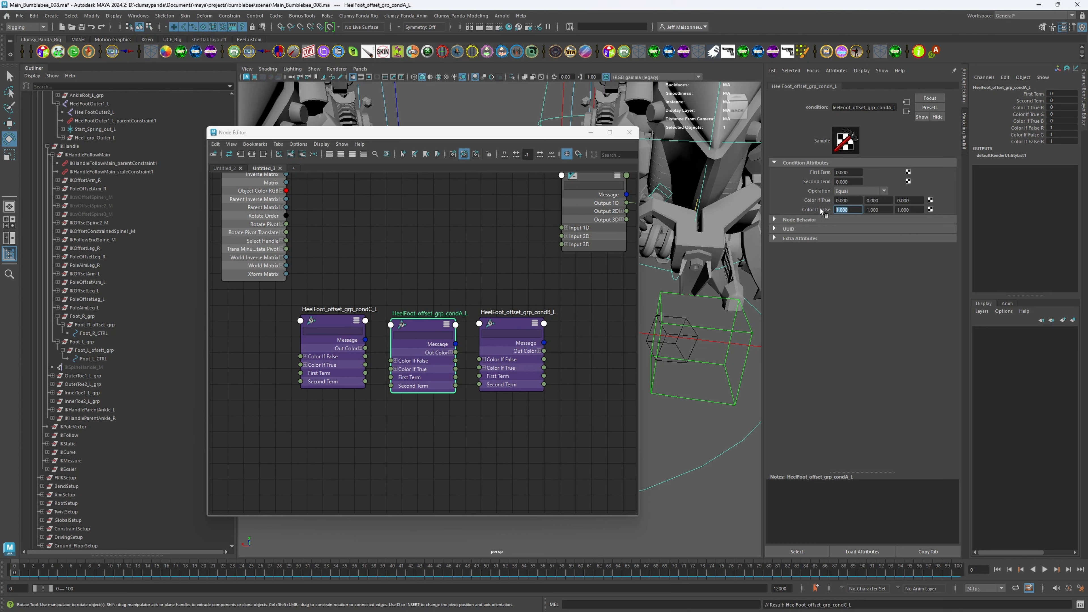
key(Tab)
text(0)
click(910, 209)
drag(853, 183, 755, 183)
key(Return)
Step: Set HeelFoot_offset_grp_condC_L's Second Term to 1 and its Color If False to 0, 0, 1
click(315, 304)
click(842, 182)
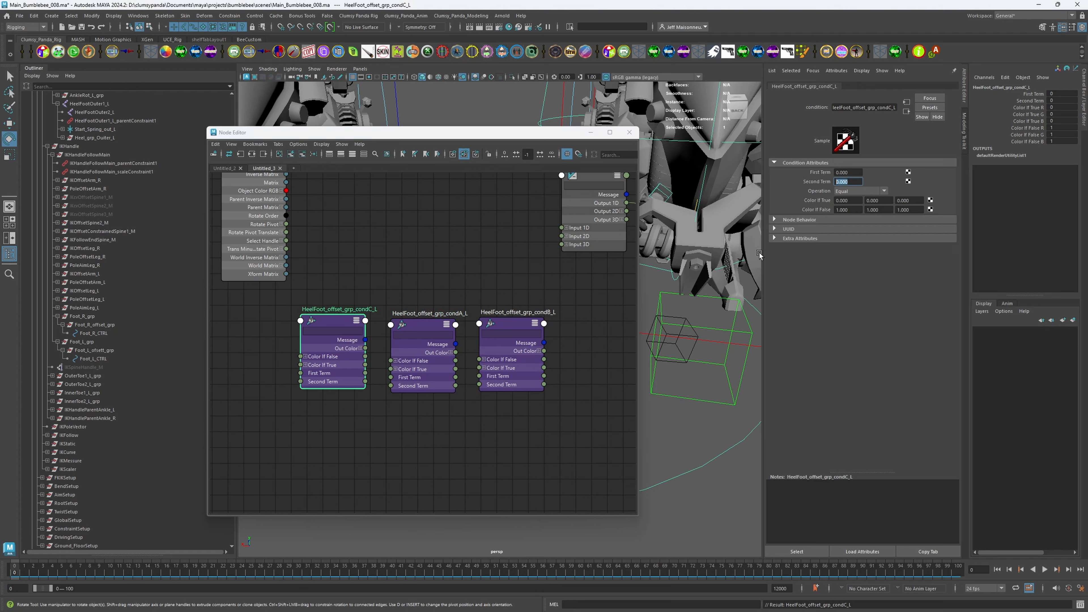
text(1)
click(850, 210)
text(0)
key(Tab)
double_click(878, 209)
text(0)
key(Tab)
Step: Set HeelFoot_offset_grp_condB_L's Color If False to 0, 1, 0 and its Second Term to 1
click(510, 328)
double_click(844, 210)
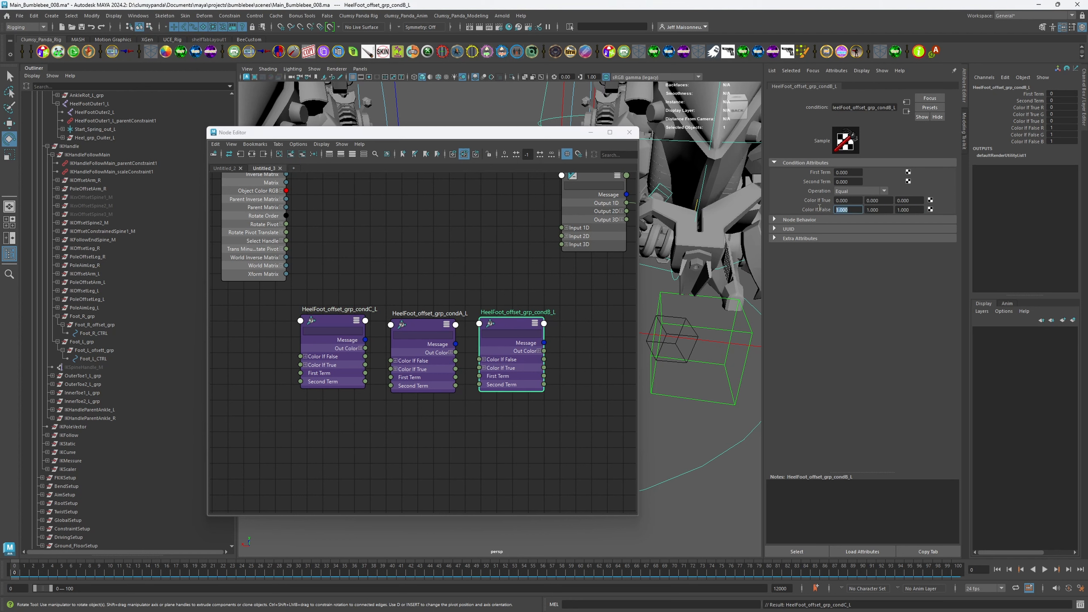
text(0)
key(Tab)
key(Tab)
text(0)
key(Return)
click(851, 181)
text(1)
key(Return)
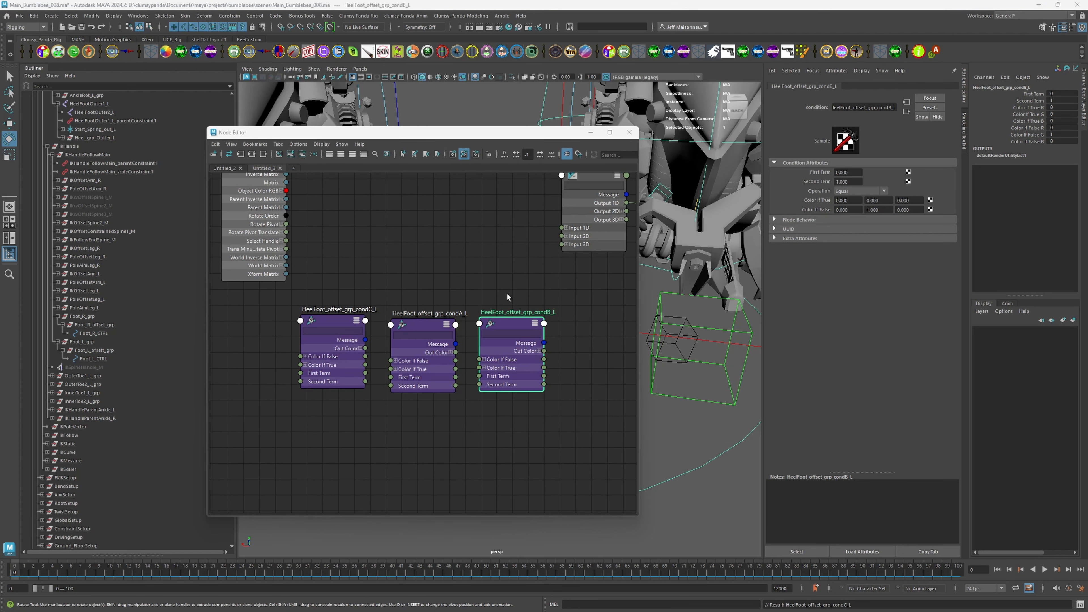
Step: Move HeelFoot_offset_grp_condA_L above the other condition nodes and connect its Out Color R to pmaNodeFoot_L's Input 1D[0]
alt+middle_drag(513, 250, 400, 261)
scroll(403, 261, up, 1)
click(460, 237)
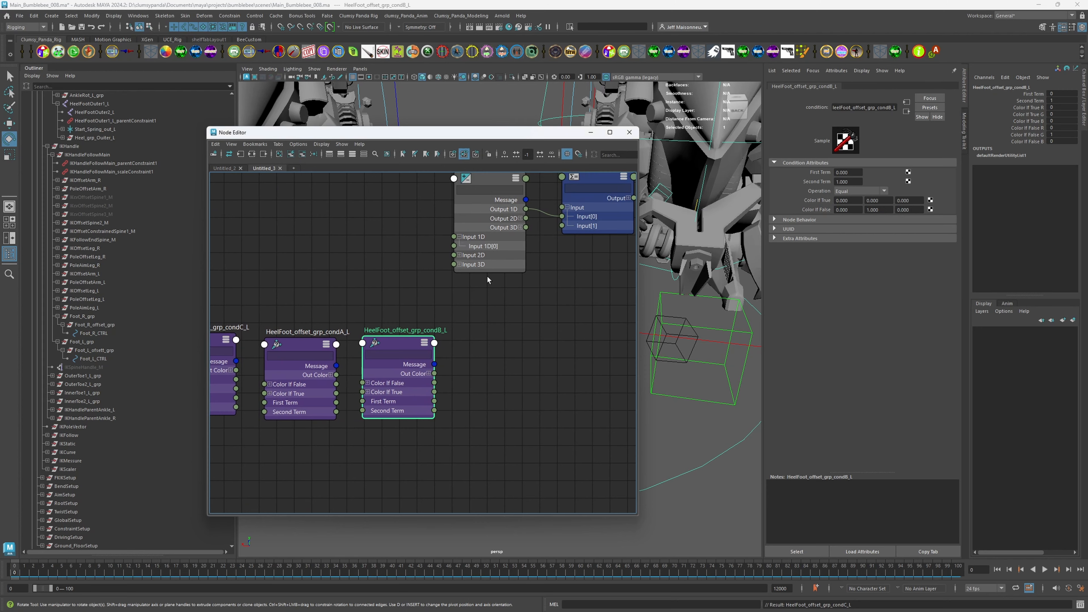
alt+middle_drag(506, 284, 565, 309)
scroll(563, 310, down, 1)
drag(362, 365, 346, 243)
alt+middle_drag(405, 273, 422, 242)
scroll(394, 279, up, 1)
click(376, 291)
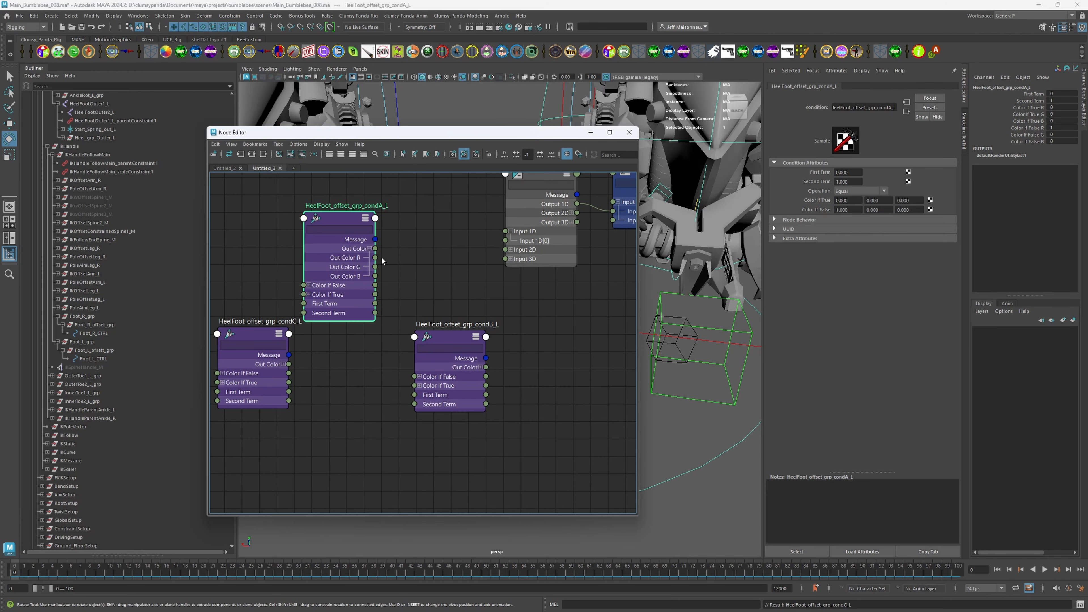
drag(336, 218, 336, 207)
drag(375, 248, 506, 241)
alt+middle_drag(431, 252, 440, 294)
drag(349, 249, 351, 209)
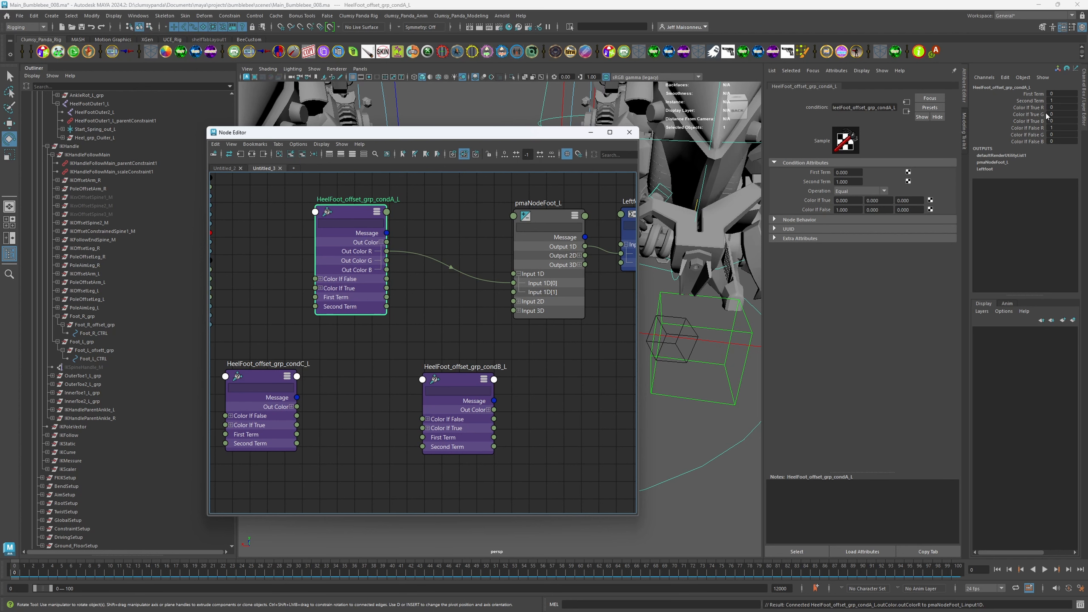
click(556, 218)
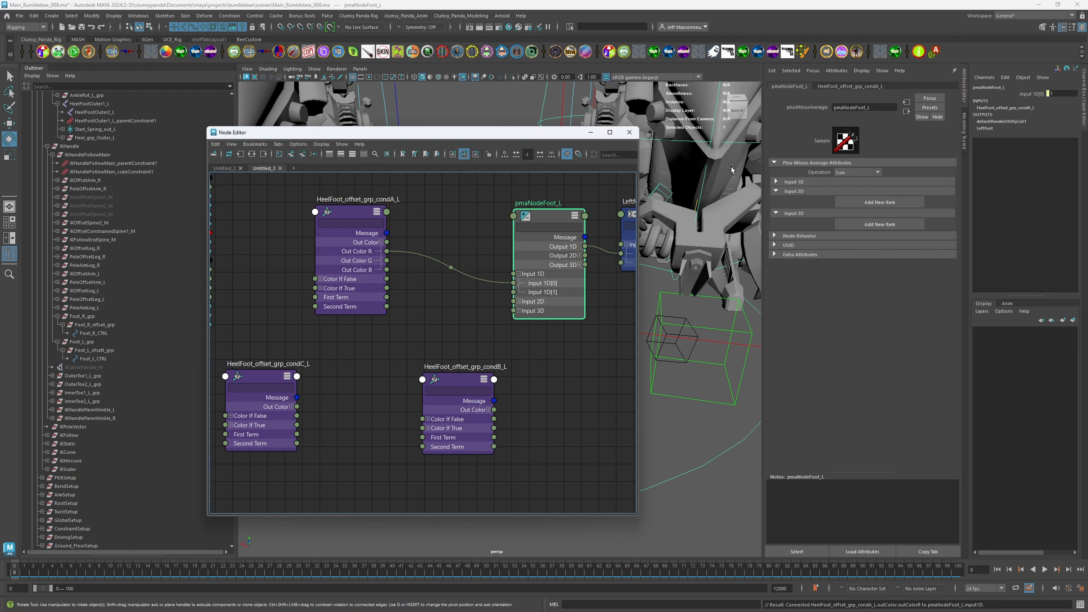
Step: Expand the Out Color channels of condC and condB, and connect condB's Out Color G to pmaNodeFoot_L's Input 1D[1]
alt+middle_drag(523, 293, 542, 268)
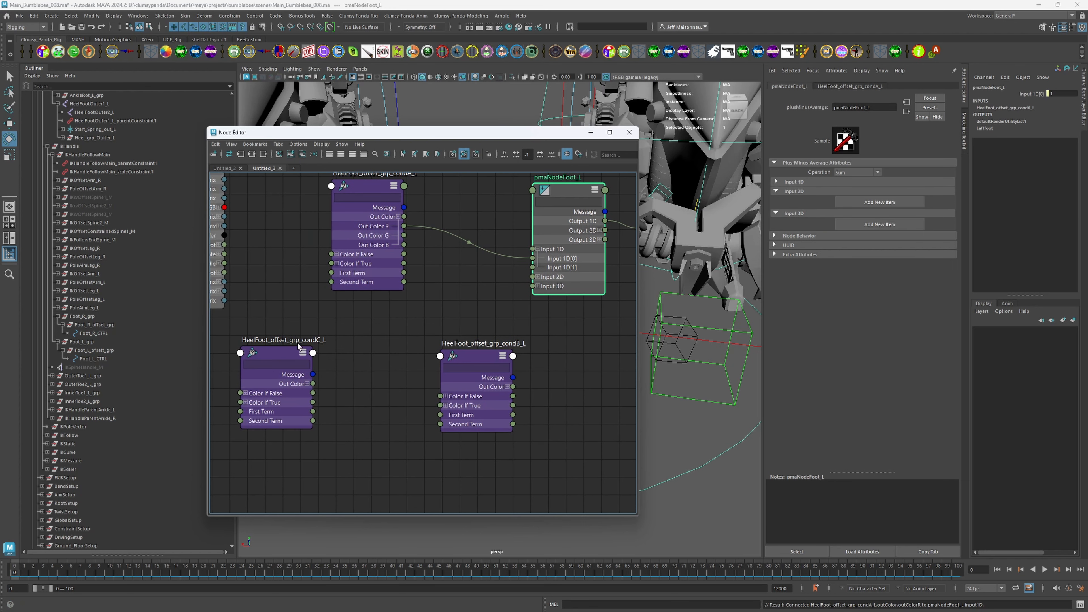
drag(309, 385, 334, 368)
click(335, 367)
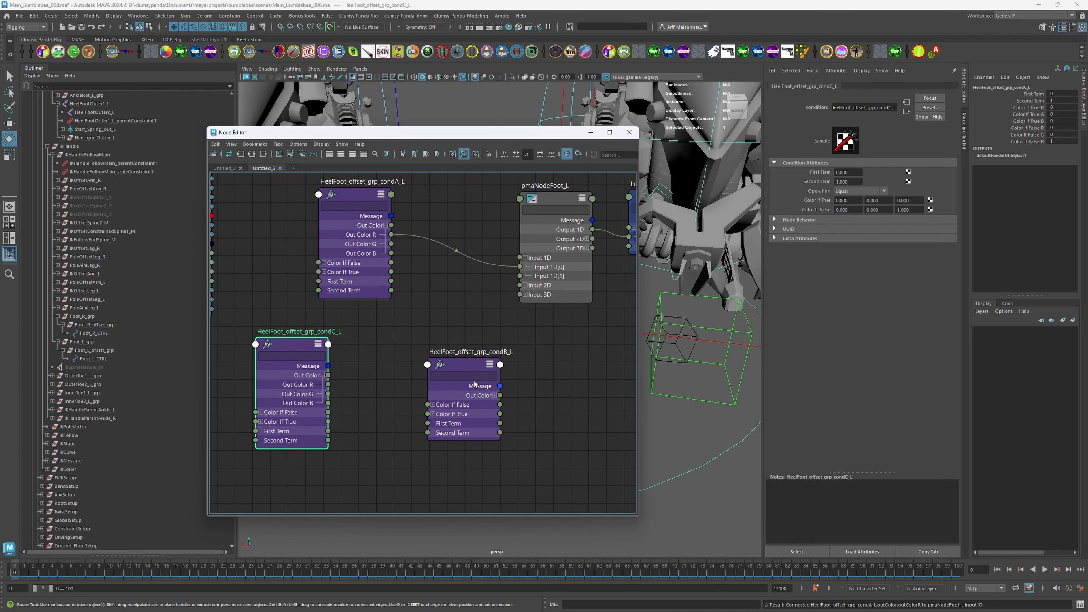
click(495, 395)
alt+middle_drag(379, 325, 363, 325)
drag(466, 416, 486, 279)
drag(429, 367, 362, 334)
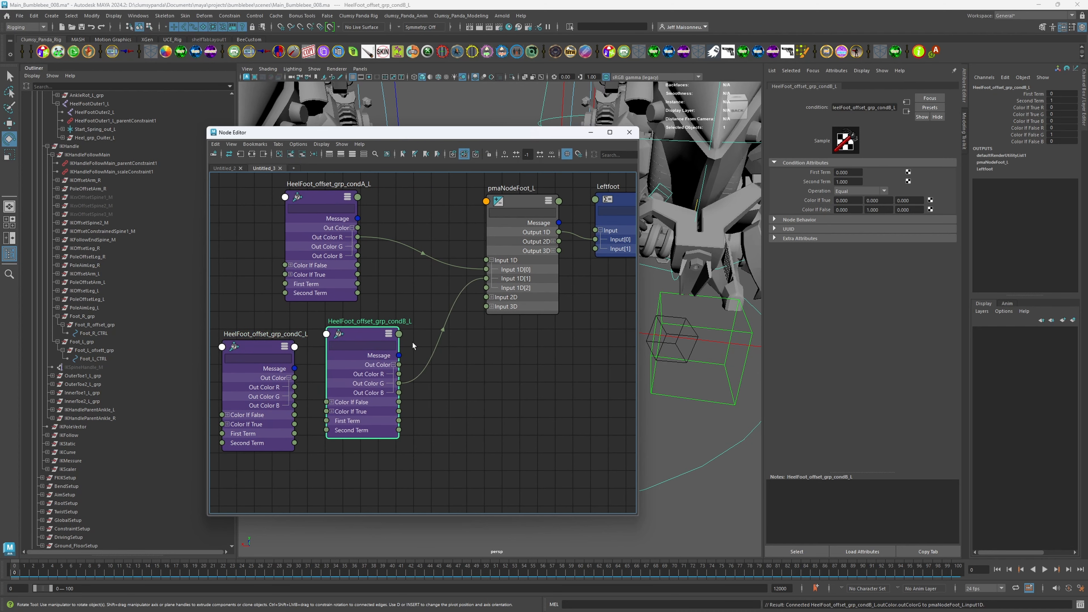
alt+middle_drag(413, 342, 421, 355)
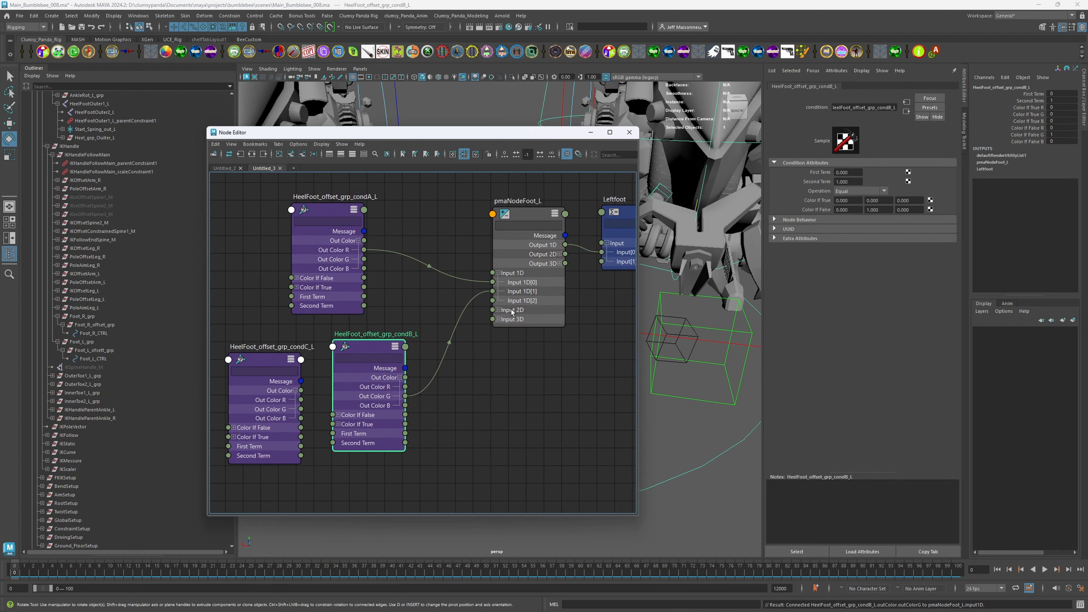
click(522, 216)
Step: Connect HeelFoot_offset_grp_condC_L's Out Color B to Input 1D[2] of pmaNodeFoot_L and check the sum node's inputs
scroll(333, 446, up, 1)
alt+middle_drag(305, 468, 311, 441)
scroll(311, 441, down, 1)
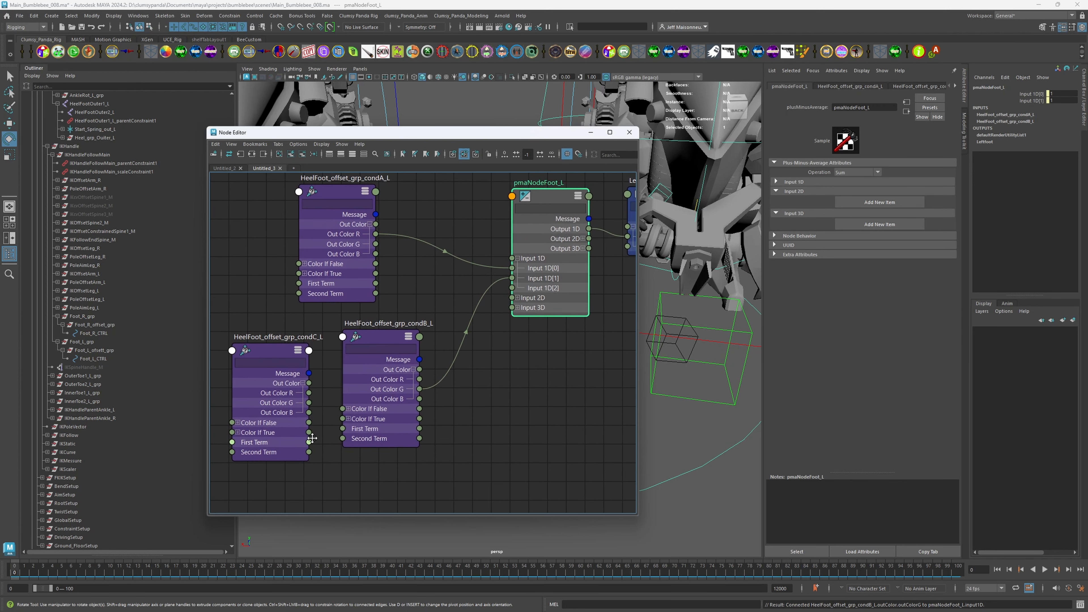
click(270, 353)
drag(271, 353, 272, 352)
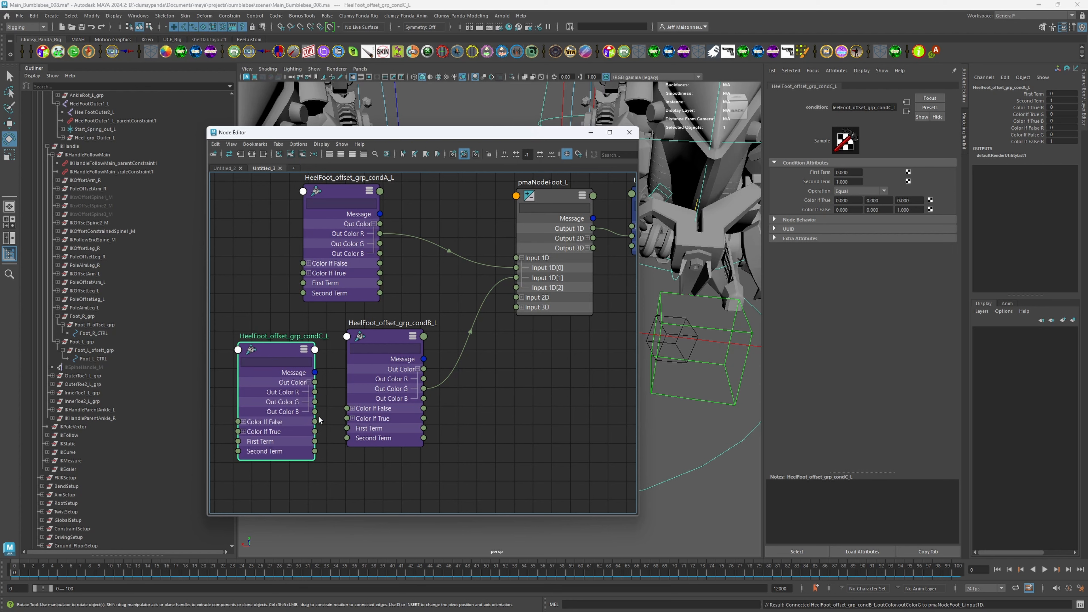
drag(314, 412, 516, 287)
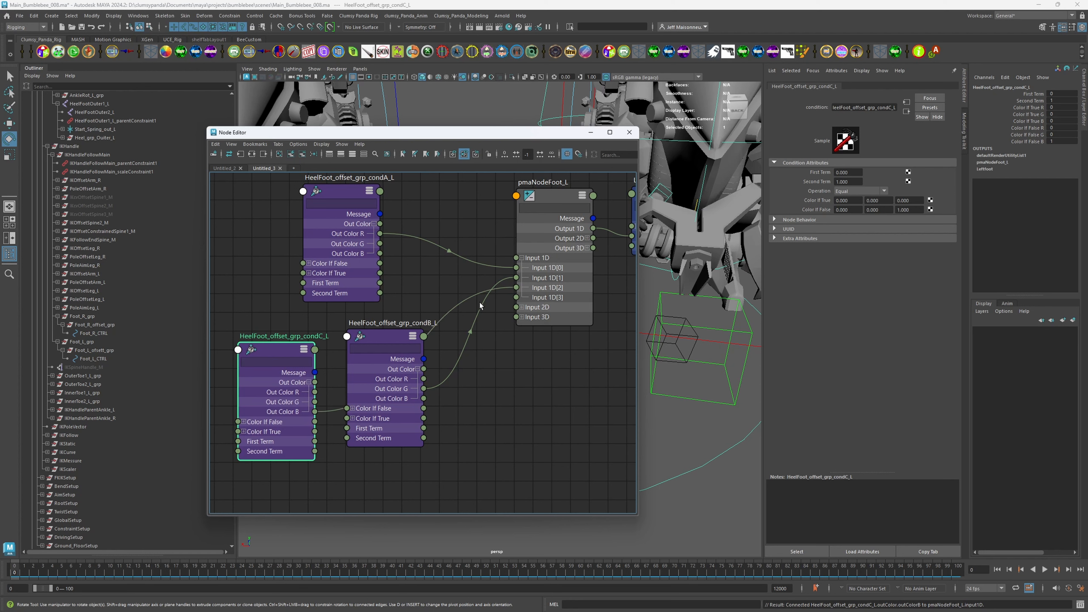
click(589, 212)
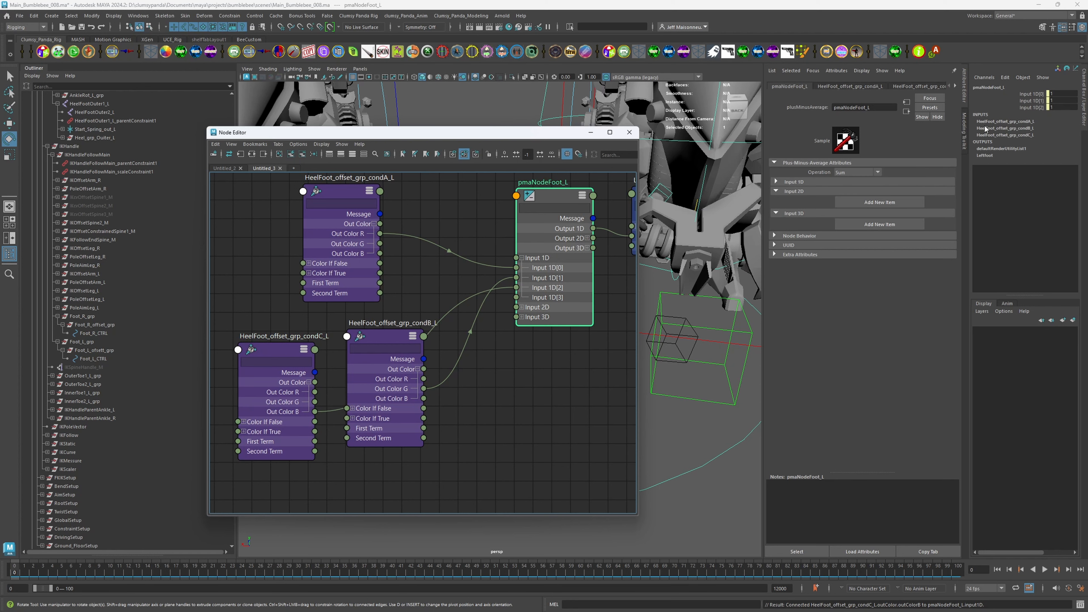
click(1053, 106)
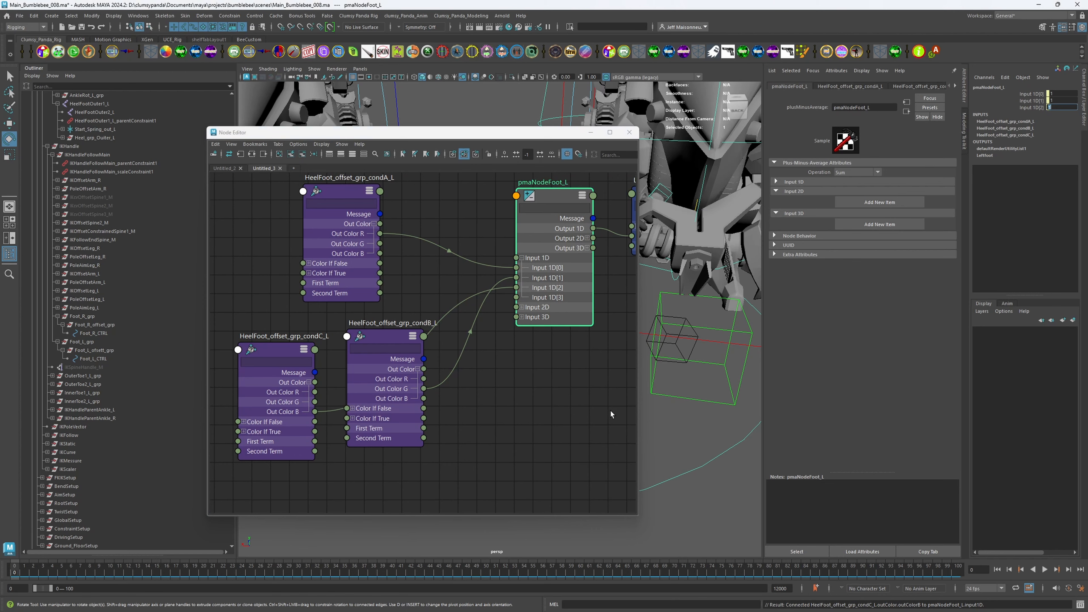
Step: Select HeelFoot_offset_grp_L and HeelFoot_extra_offset_grp_L in the hierarchy and add both to the node graph
click(517, 404)
scroll(471, 385, down, 3)
alt+middle_drag(471, 386, 628, 442)
click(398, 193)
drag(398, 133, 705, 125)
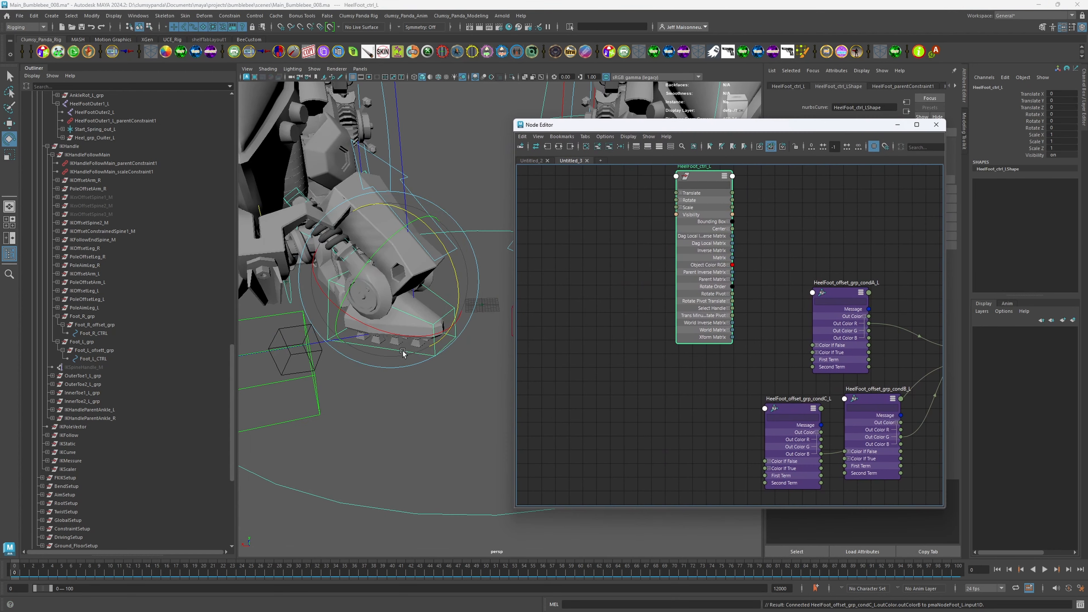
alt+middle_drag(403, 352, 266, 328)
scroll(740, 396, down, 1)
alt+middle_drag(687, 391, 711, 389)
alt+middle_drag(581, 361, 643, 357)
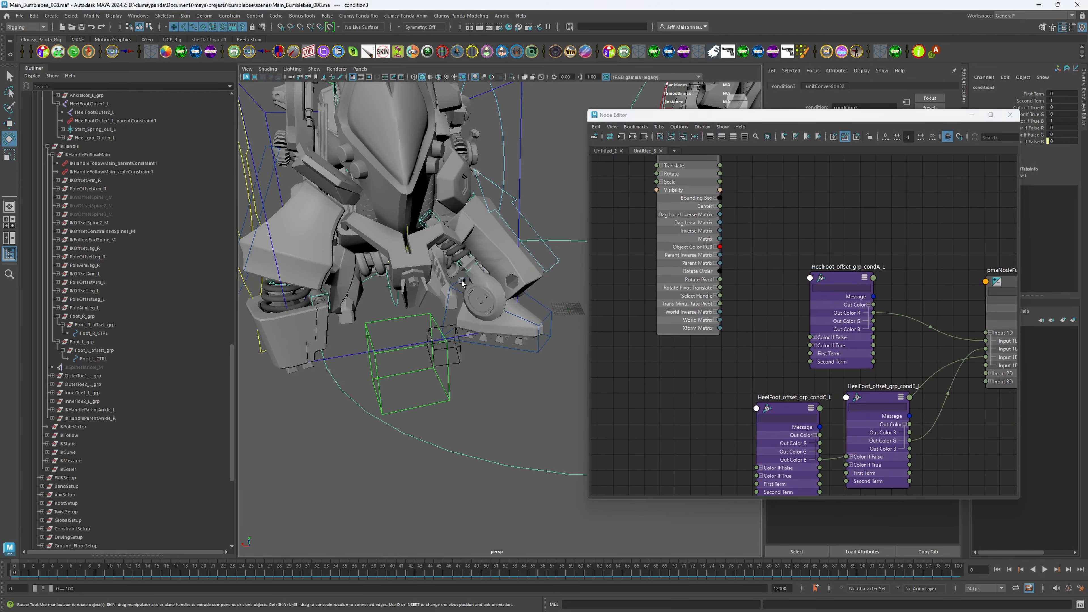
scroll(341, 112, up, 5)
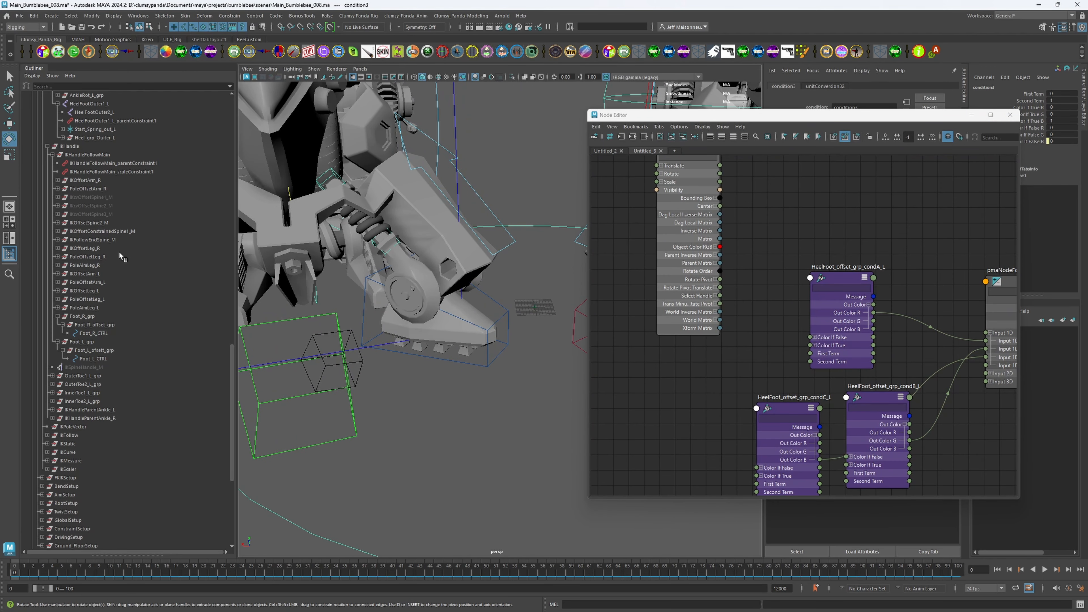
click(482, 194)
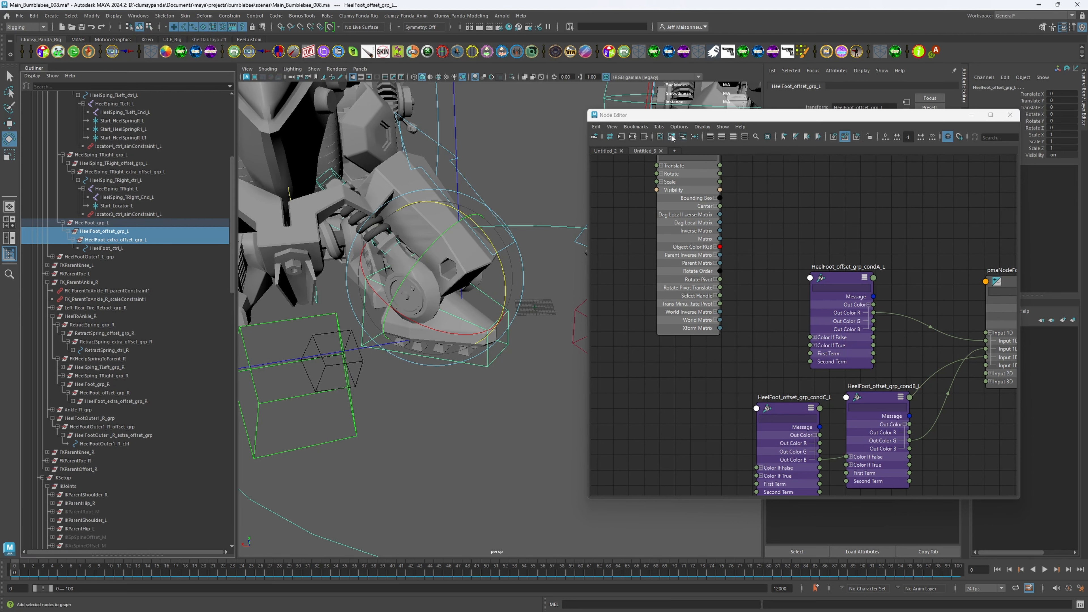
drag(739, 216, 602, 454)
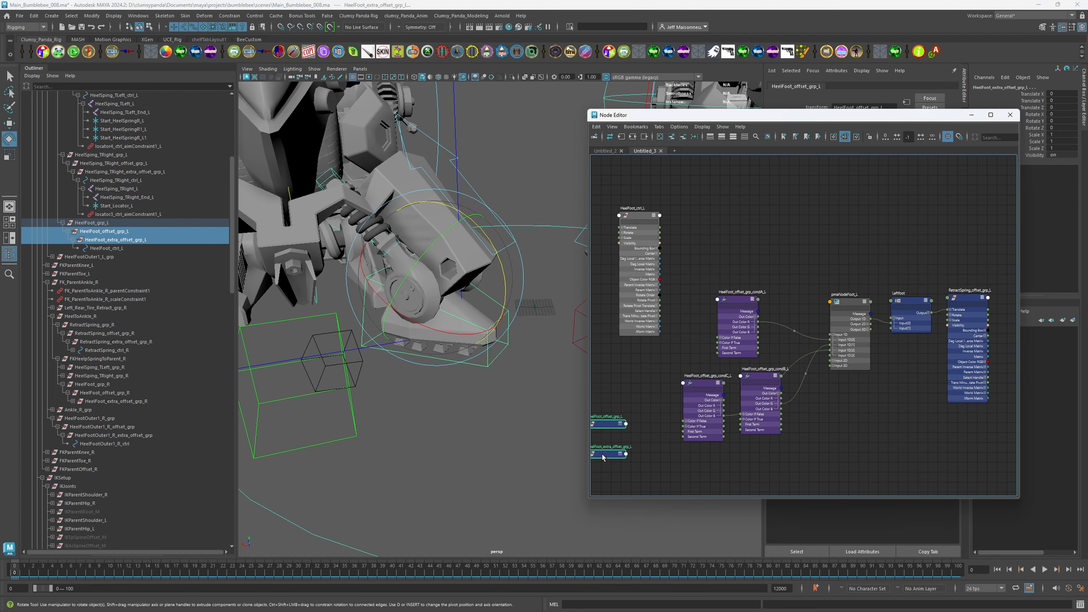
Step: Expand the attribute ports of the two added offset group nodes and place the nodes side by side
alt+middle_drag(626, 415, 752, 317)
scroll(752, 317, up, 1)
key(3)
click(729, 326)
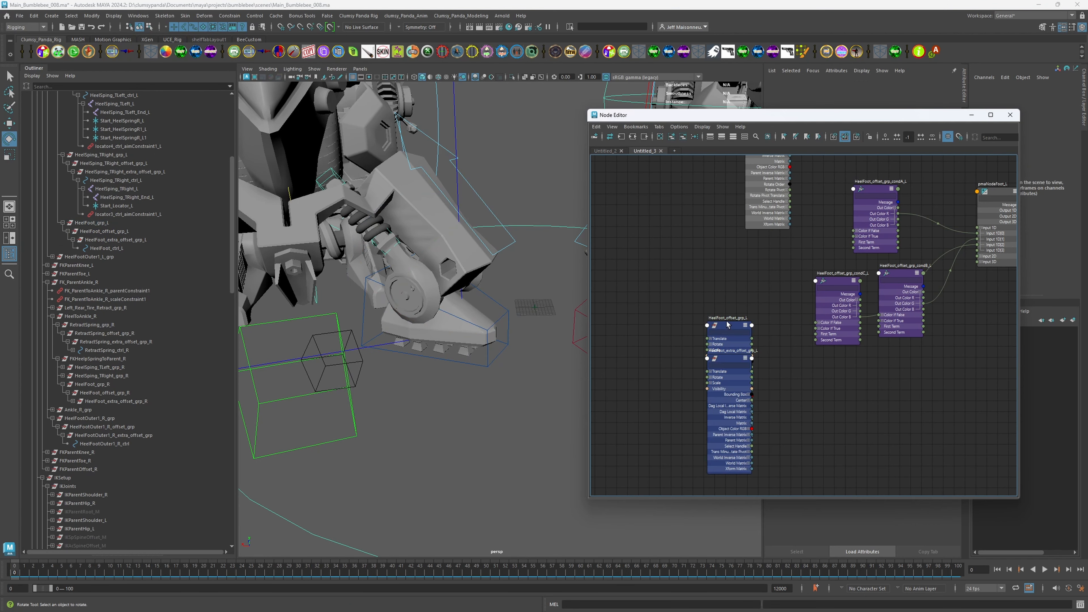
drag(729, 326, 669, 264)
drag(731, 359, 755, 308)
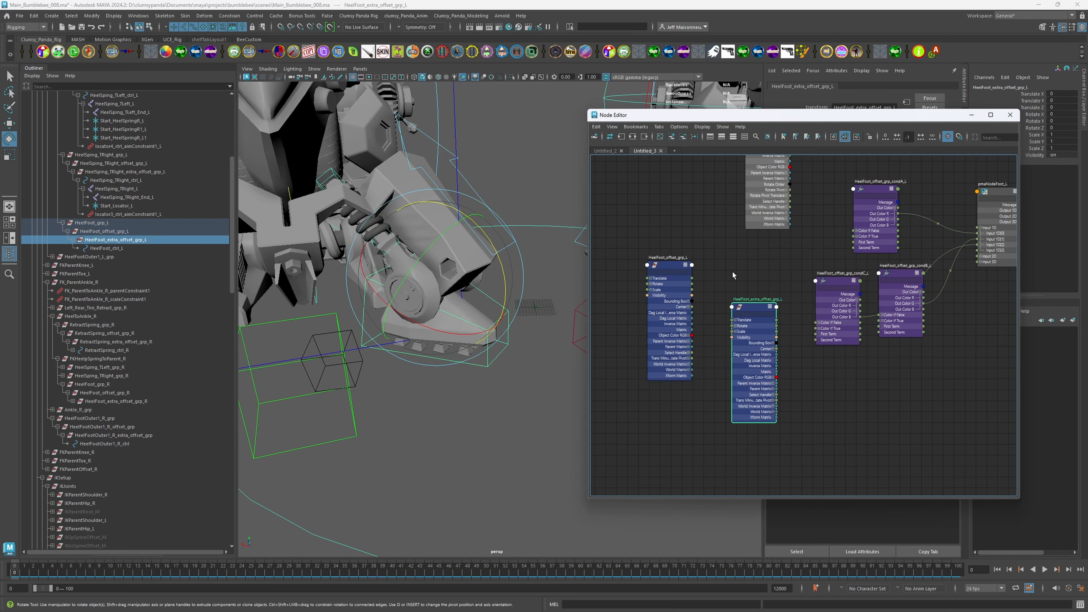
alt+middle_drag(733, 275, 683, 278)
Step: Maximize the node graph window and spread HeelFoot_ctrl_L and both offset group nodes out on the input side of the condition nodes
drag(757, 115, 422, 1)
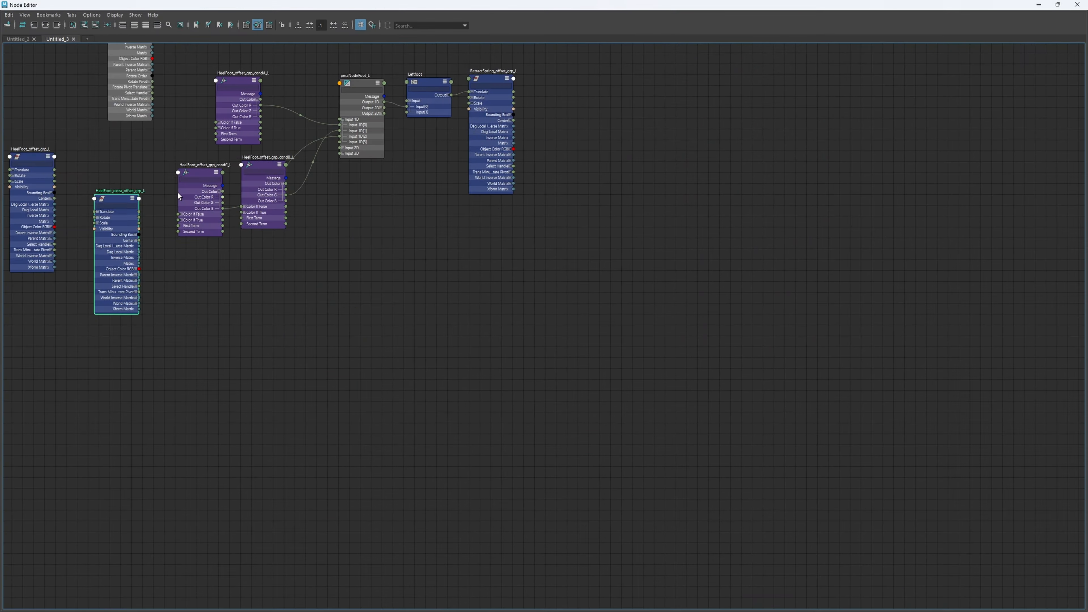
alt+middle_drag(177, 197, 437, 326)
alt+right_drag(436, 325, 455, 326)
key(a)
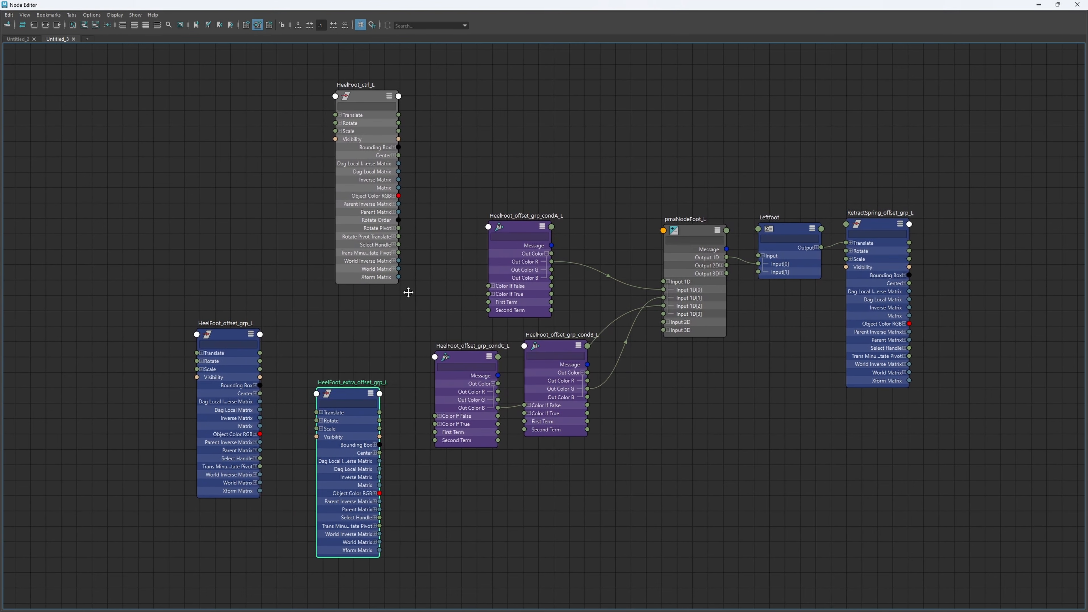
drag(363, 97, 333, 82)
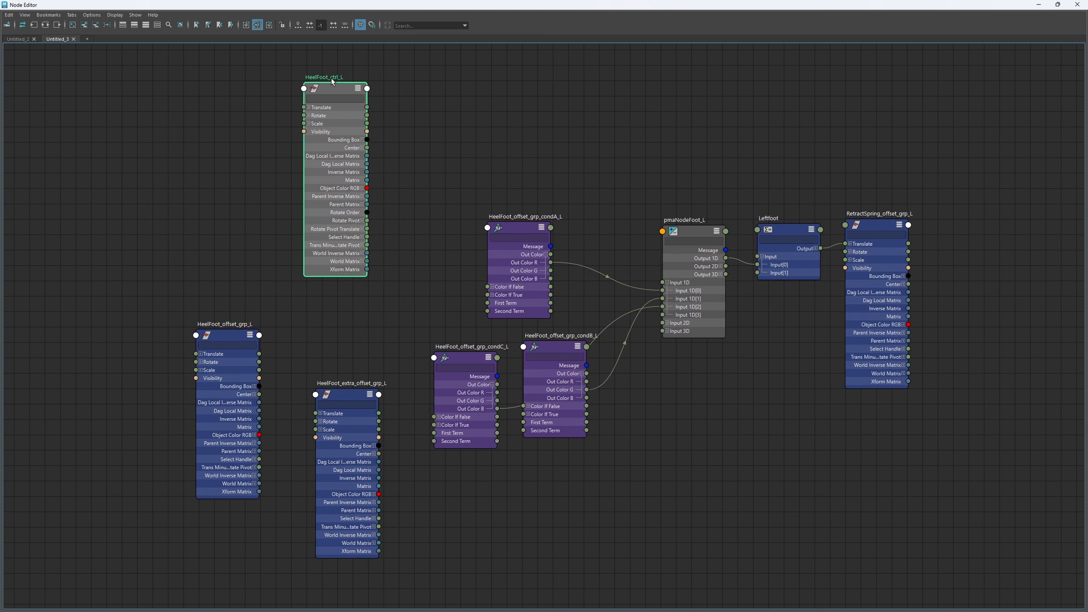
drag(230, 338, 416, 109)
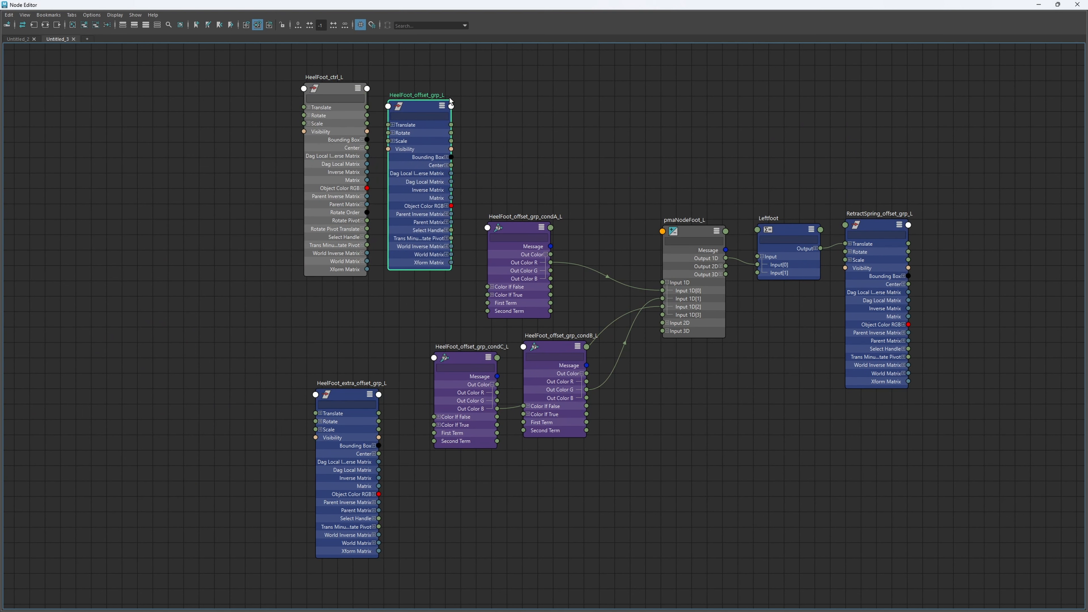
drag(333, 86, 135, 187)
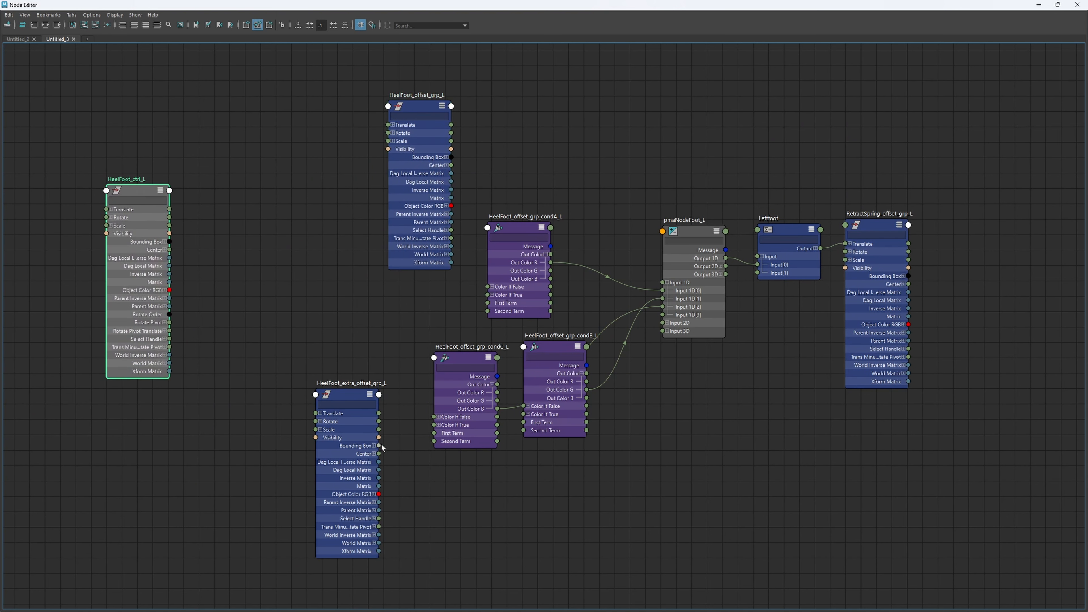
drag(347, 397, 317, 228)
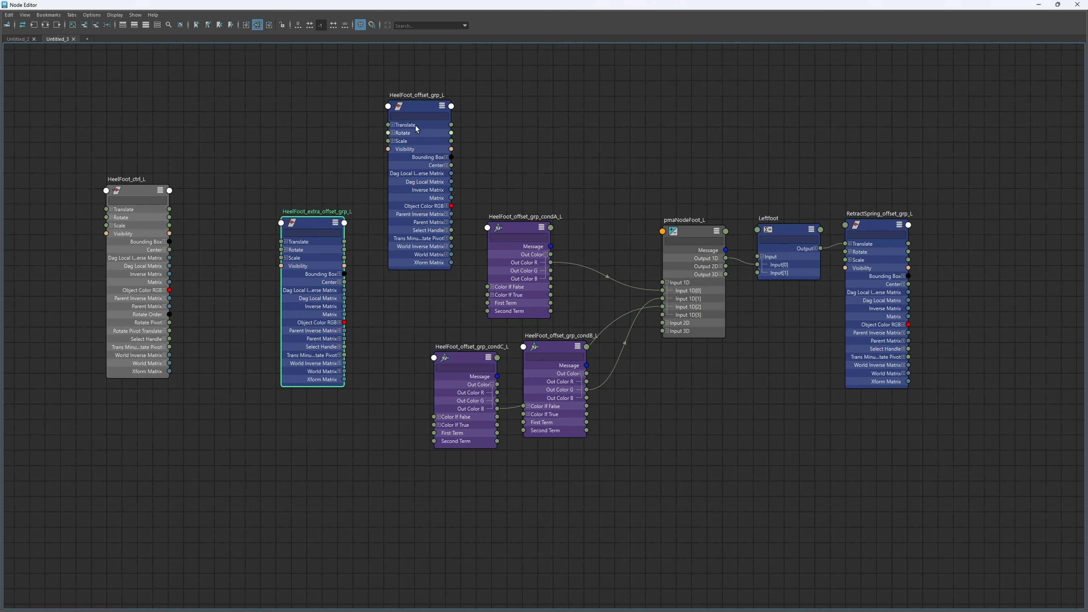
drag(418, 112, 393, 83)
drag(305, 225, 306, 276)
Step: Raise HeelFoot_offset_grp_condA_L, expand its Color If False channels and move HeelFoot_offset_grp_L farther away from it
scroll(411, 289, up, 2)
drag(494, 248, 521, 119)
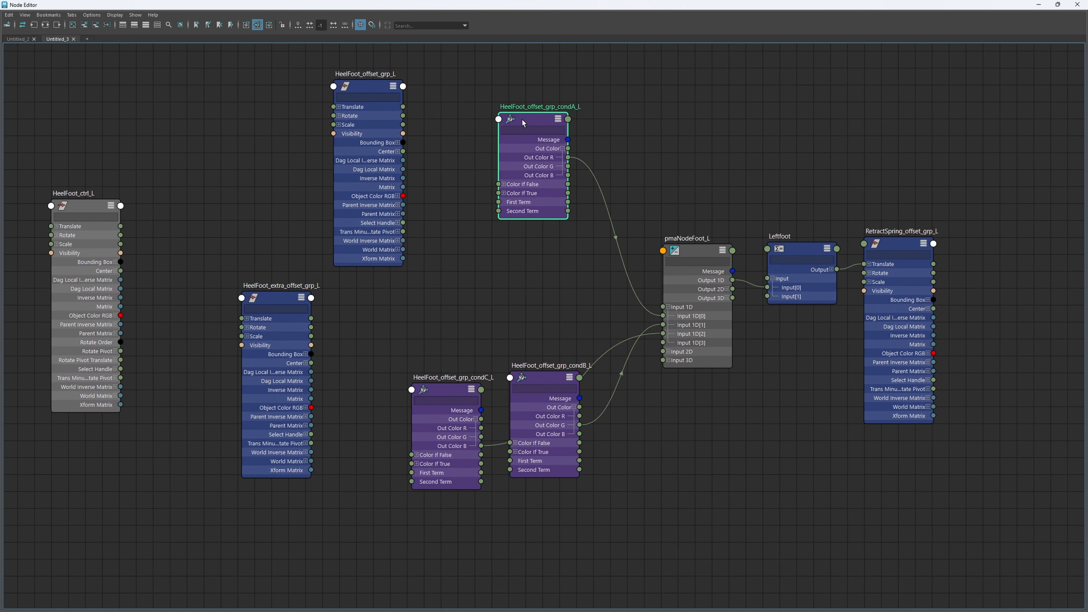
click(491, 209)
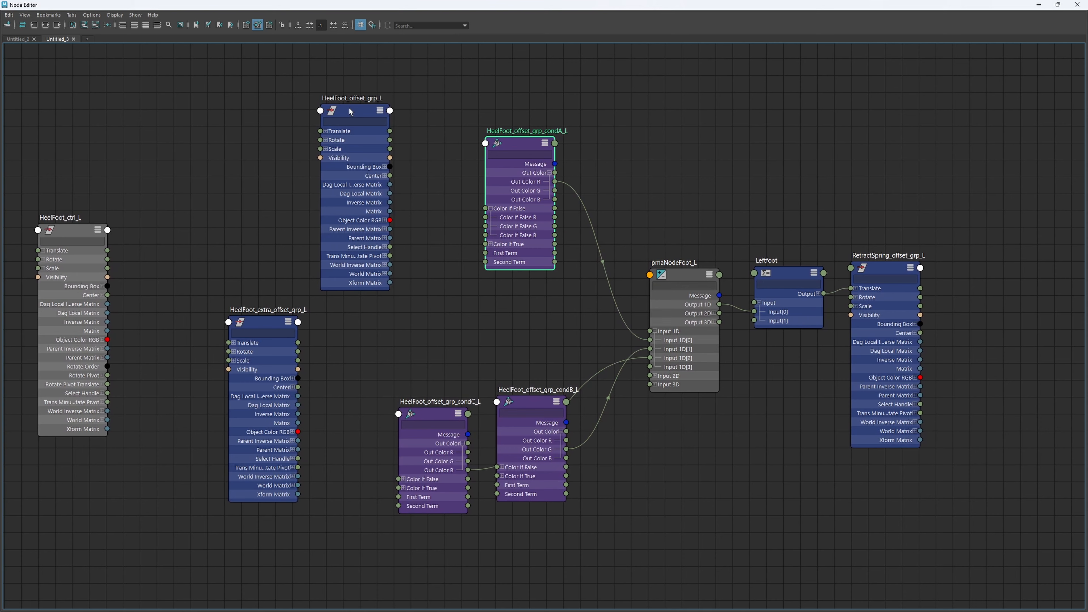
drag(350, 112, 302, 99)
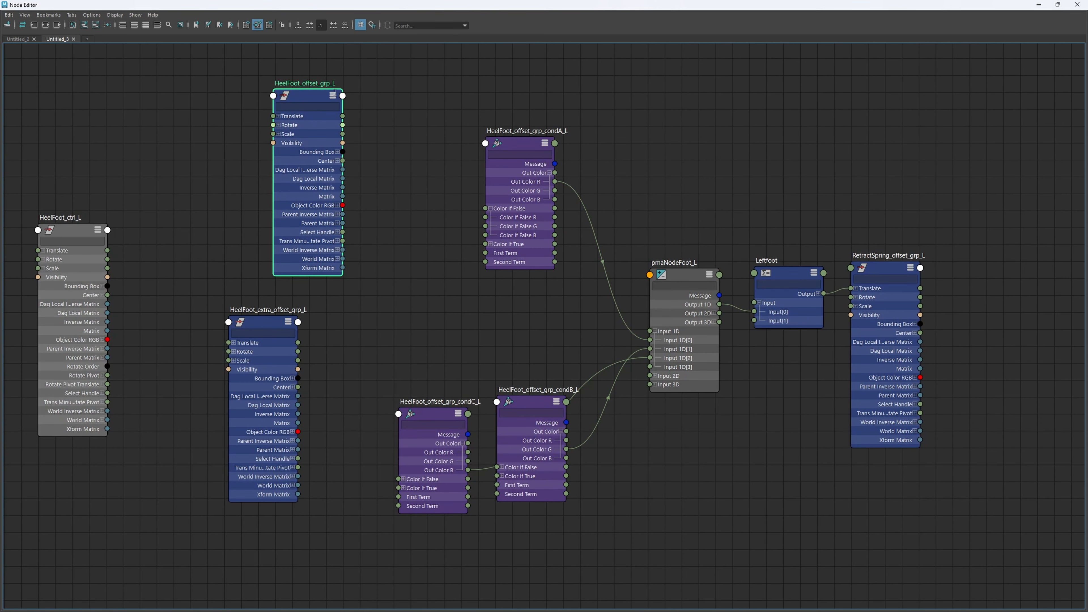
drag(315, 9, 715, 176)
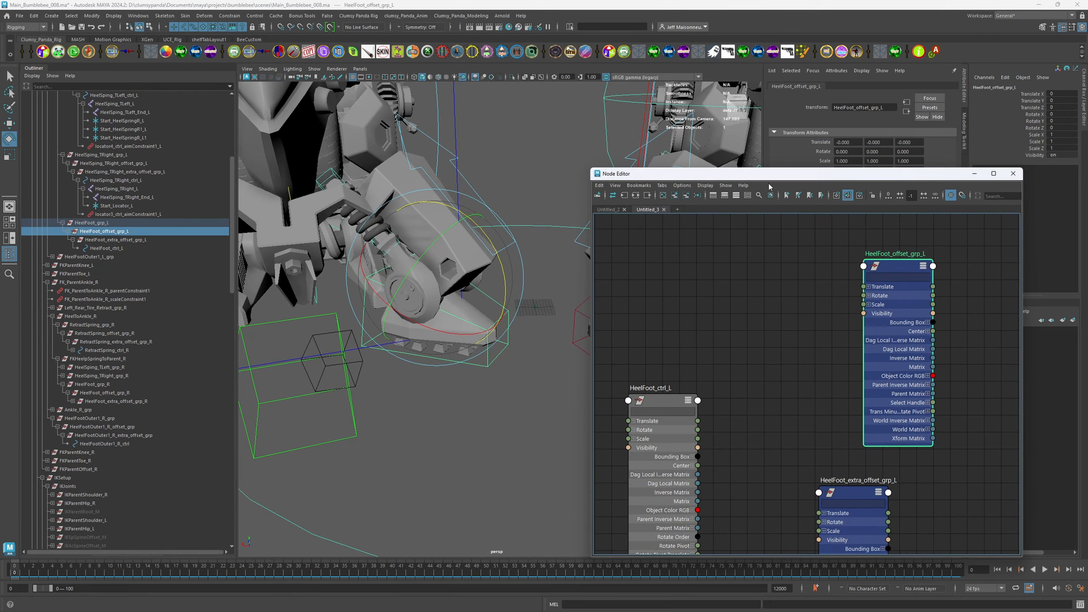
drag(765, 176, 387, 1)
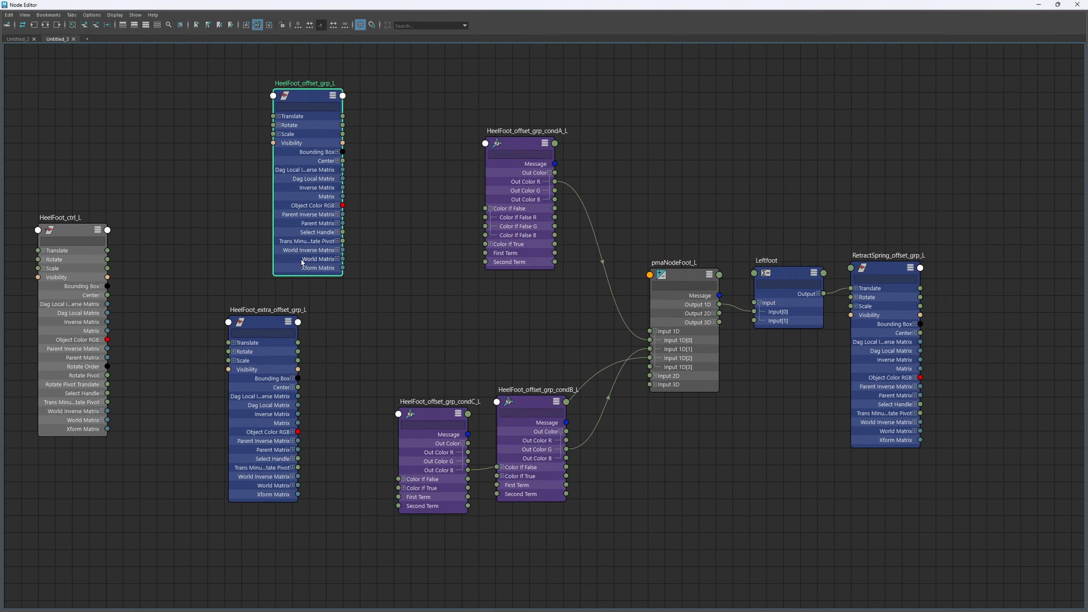
Step: Expand the Rotate channels of the three HeelFoot transform nodes and connect HeelFoot_offset_grp_L's Rotate Z to condA's Color If False R
drag(80, 279, 257, 348)
click(84, 271)
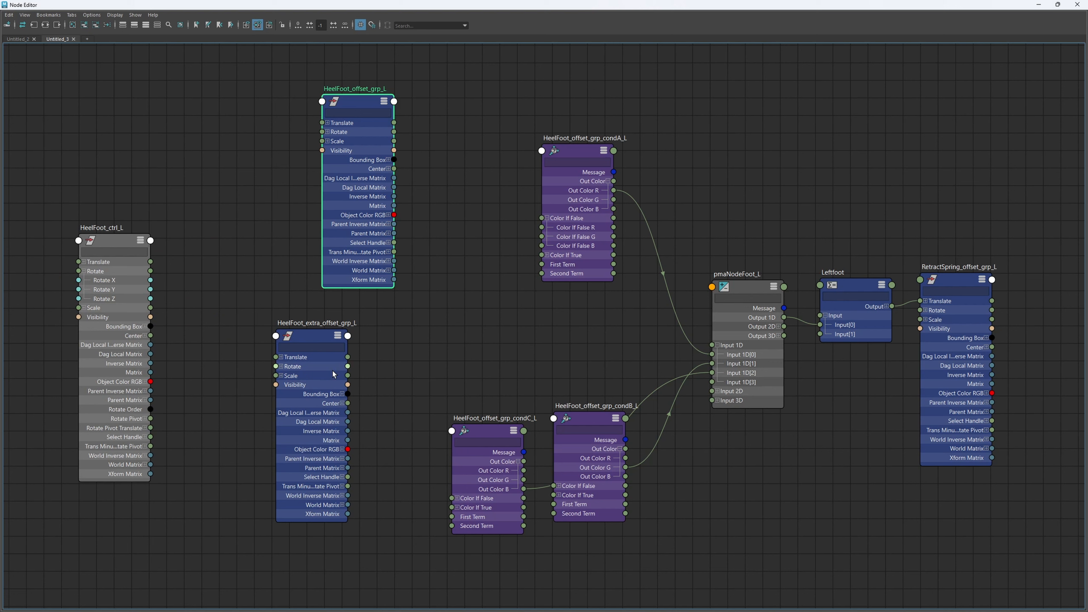
click(282, 367)
click(328, 132)
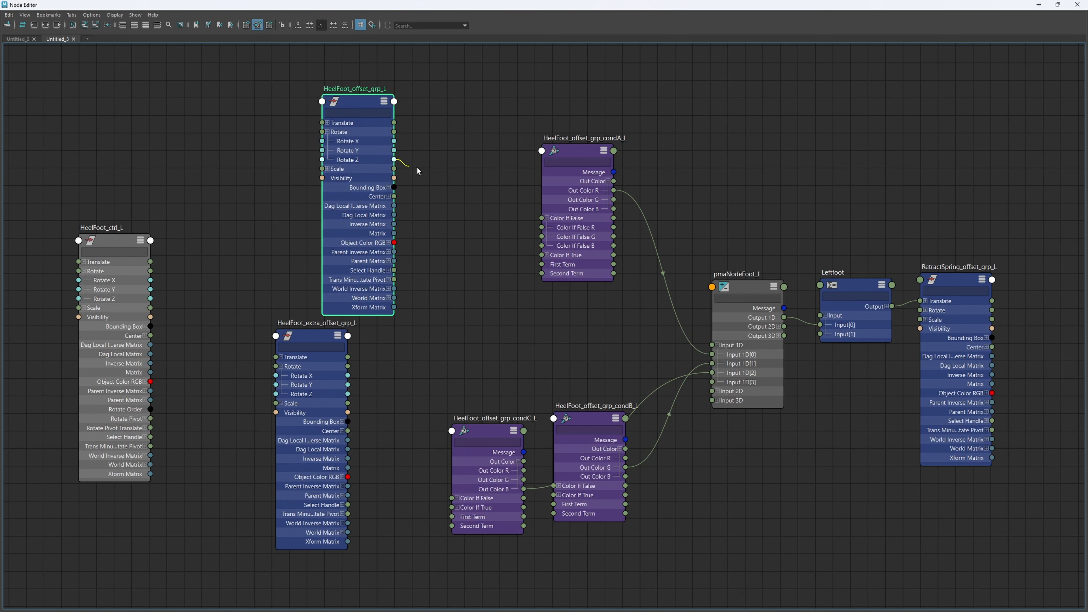
drag(419, 171, 541, 227)
Step: Place HeelFoot_offset_grp_condB_L beside HeelFoot_extra_offset_grp_L and connect the group's Rotate Z to condB's Color If False G
middle_drag(461, 294, 476, 234)
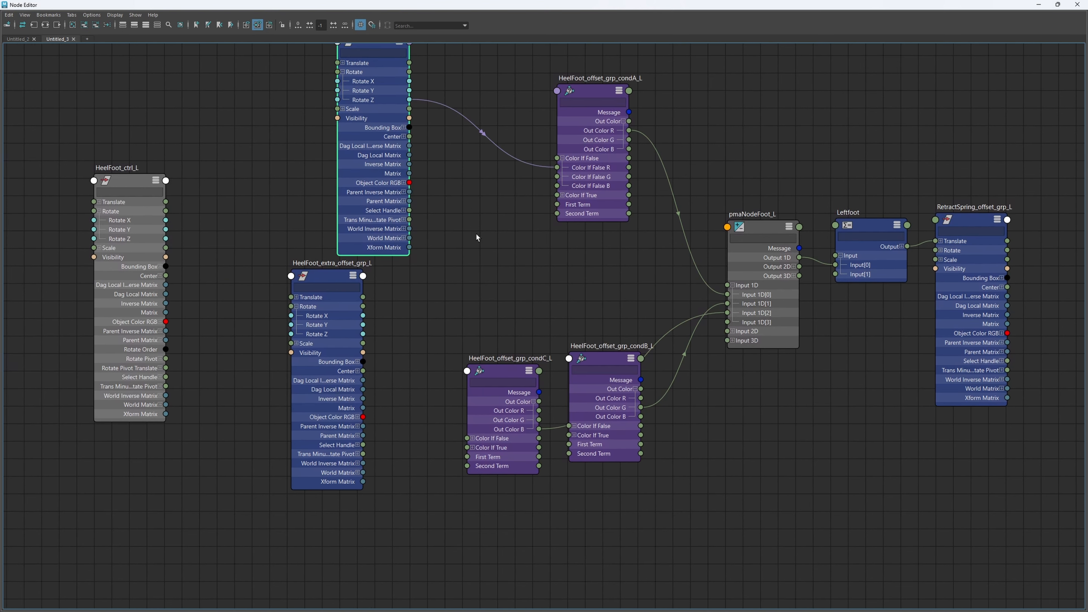
scroll(475, 234, down, 1)
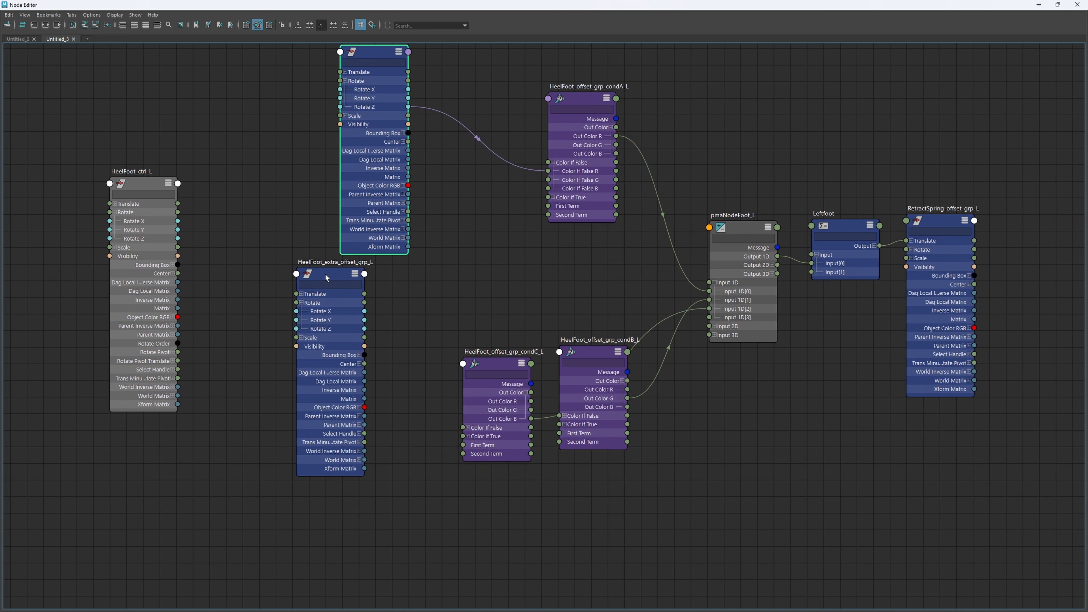
drag(327, 278, 294, 303)
drag(589, 360, 417, 286)
drag(333, 354, 386, 360)
click(391, 343)
Step: Reposition HeelFoot_offset_grp_condC_L, expand its Color If False channels and connect HeelFoot_ctrl_L's Rotate Z to Color If False B
click(510, 387)
drag(510, 387, 534, 405)
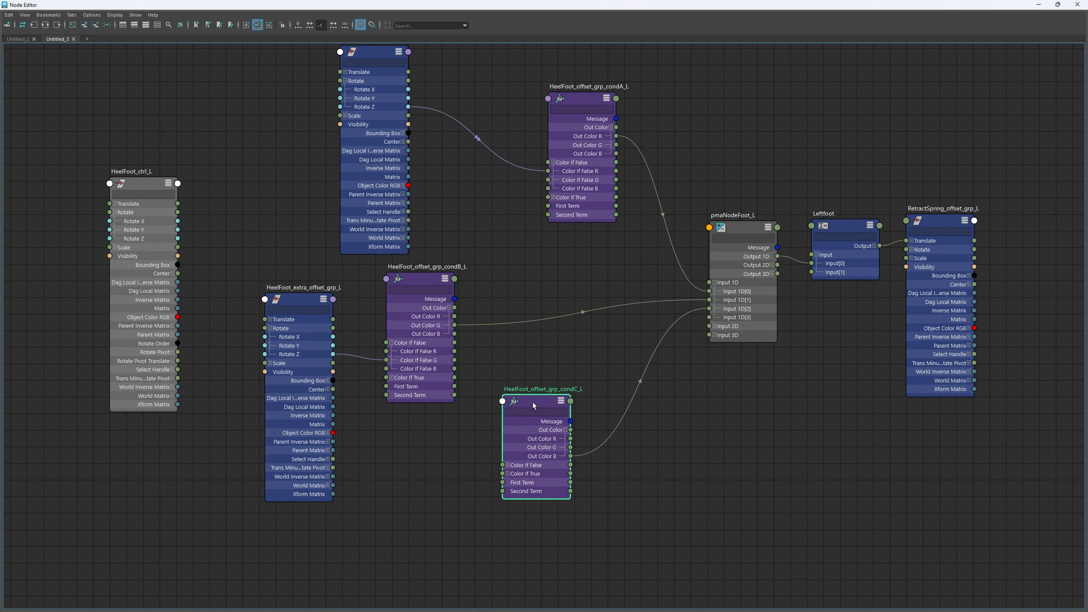
click(507, 465)
drag(181, 243, 551, 492)
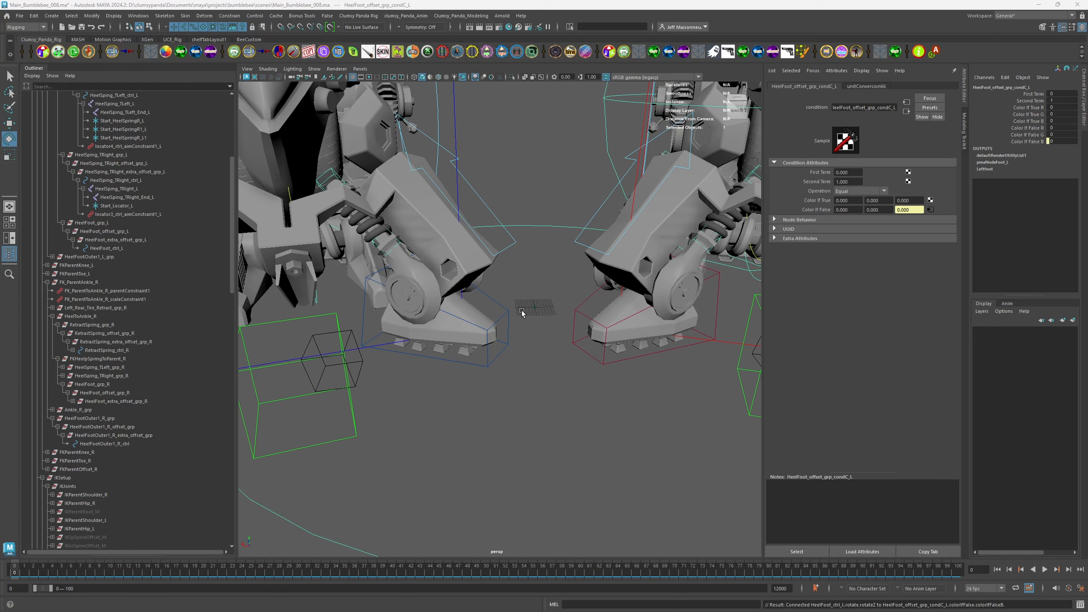
Step: Test the new connections by rotating the left heel foot control in the viewport, and undo the rotation
alt+middle_drag(532, 321, 525, 318)
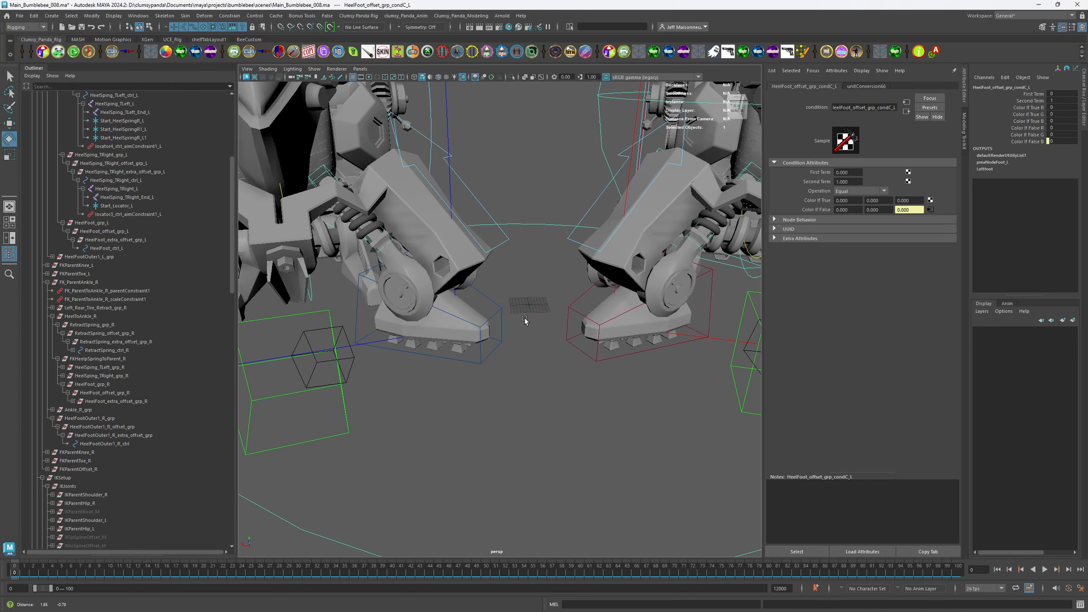
drag(497, 308, 503, 321)
drag(489, 254, 478, 226)
key(ctrl+z)
key(ctrl+z)
Step: Test-rotate the parent groups HeelFoot_extra_offset_grp_L and HeelFoot_offset_grp_L about Z, undoing each rotation
key(Up)
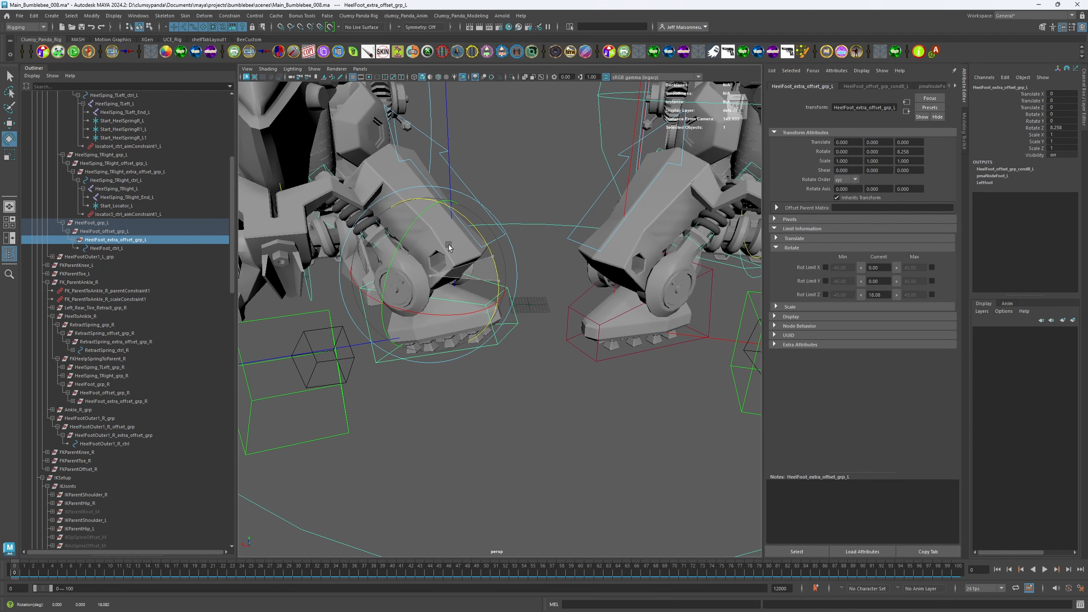
key(ctrl+z)
mouse_move(496, 275)
mouse_down()
mouse_move(468, 222)
mouse_move(503, 281)
mouse_up()
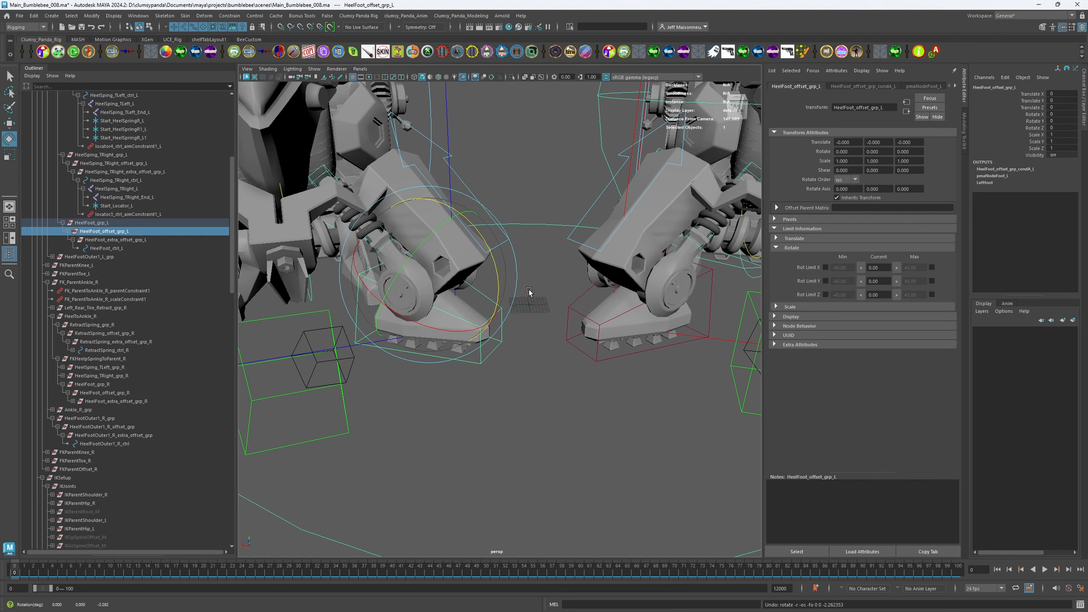